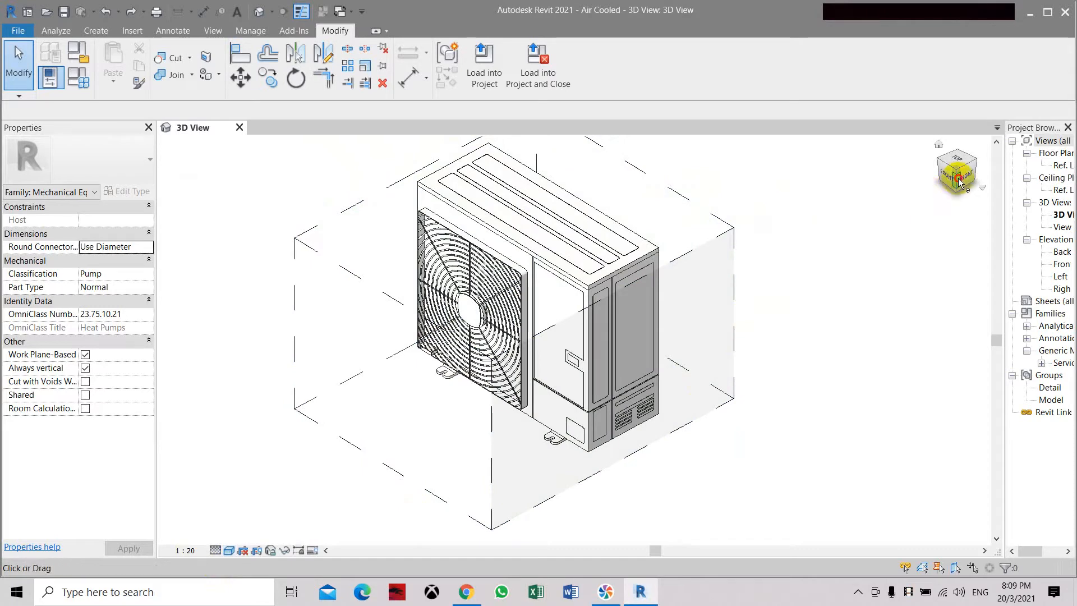
Step: Check the Air Cooled family file's size in its desktop file properties, and return to Revit
{"action": "left_click", "coordinate": [957, 160]}
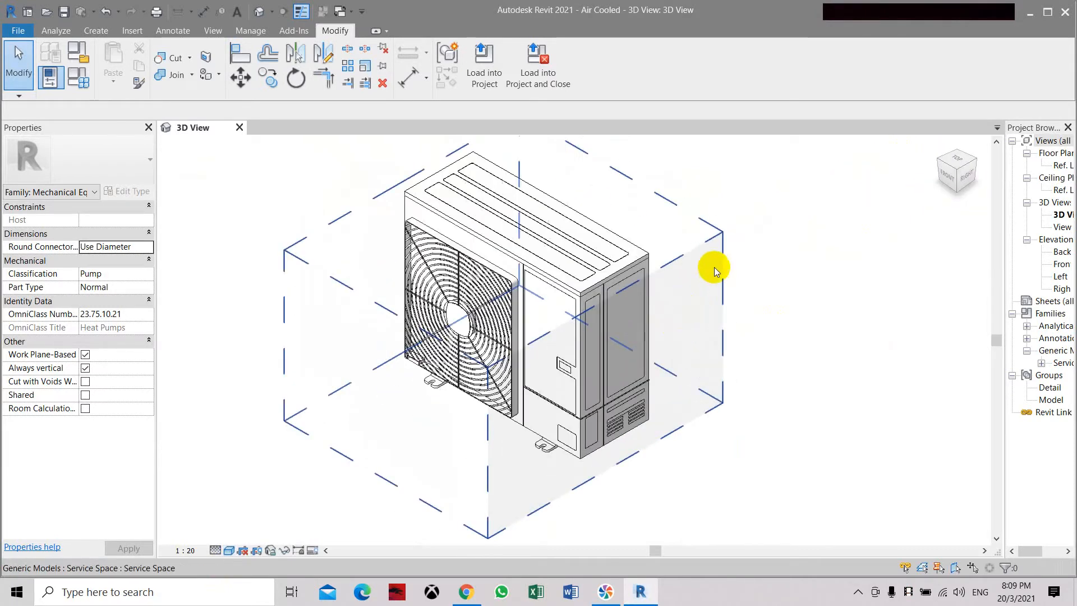
{"action": "left_click", "coordinate": [1031, 12]}
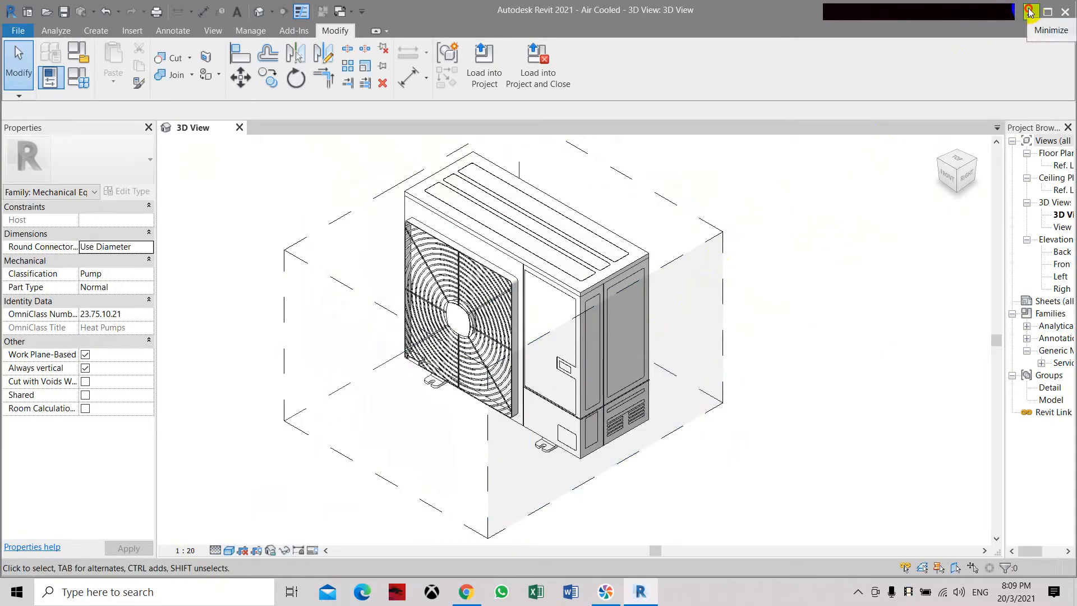
{"action": "right_click", "coordinate": [616, 39]}
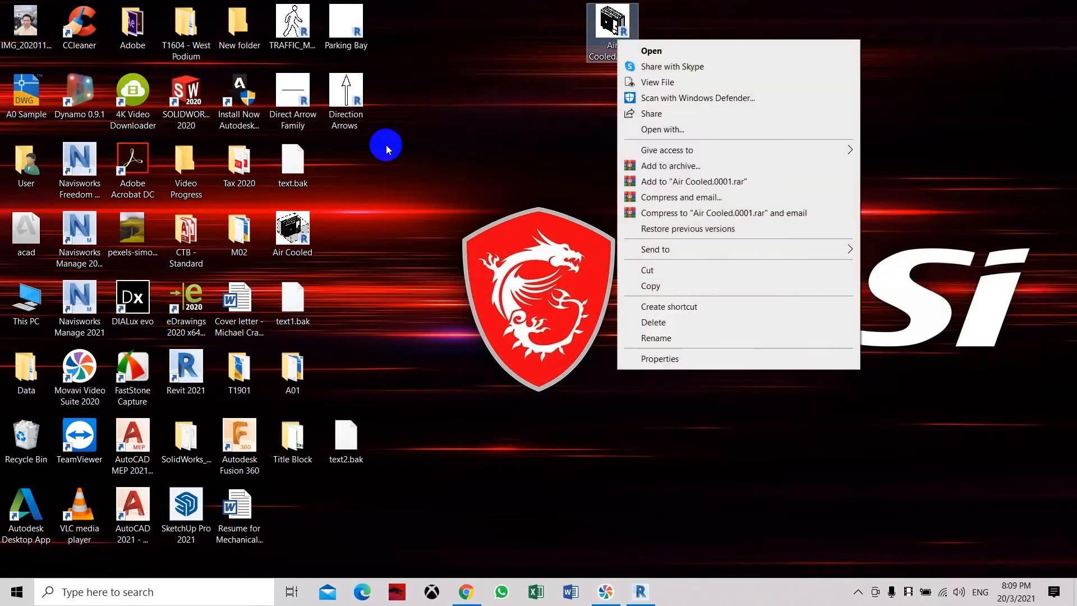
{"action": "left_click", "coordinate": [292, 228]}
{"action": "right_click", "coordinate": [290, 233]}
{"action": "left_click", "coordinate": [368, 554]}
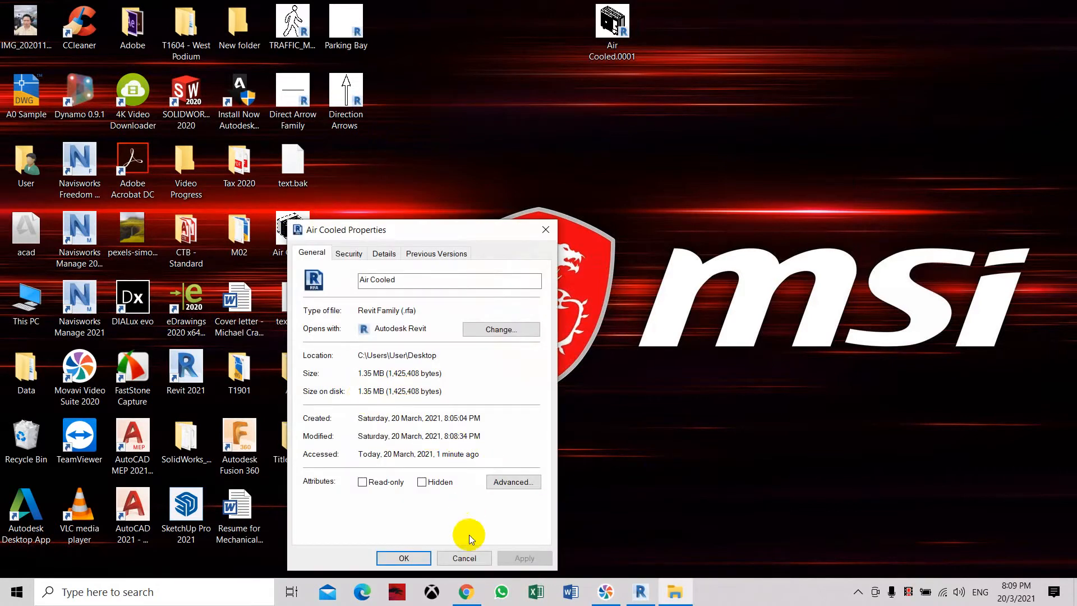
{"action": "left_click", "coordinate": [465, 558]}
{"action": "left_click", "coordinate": [641, 593]}
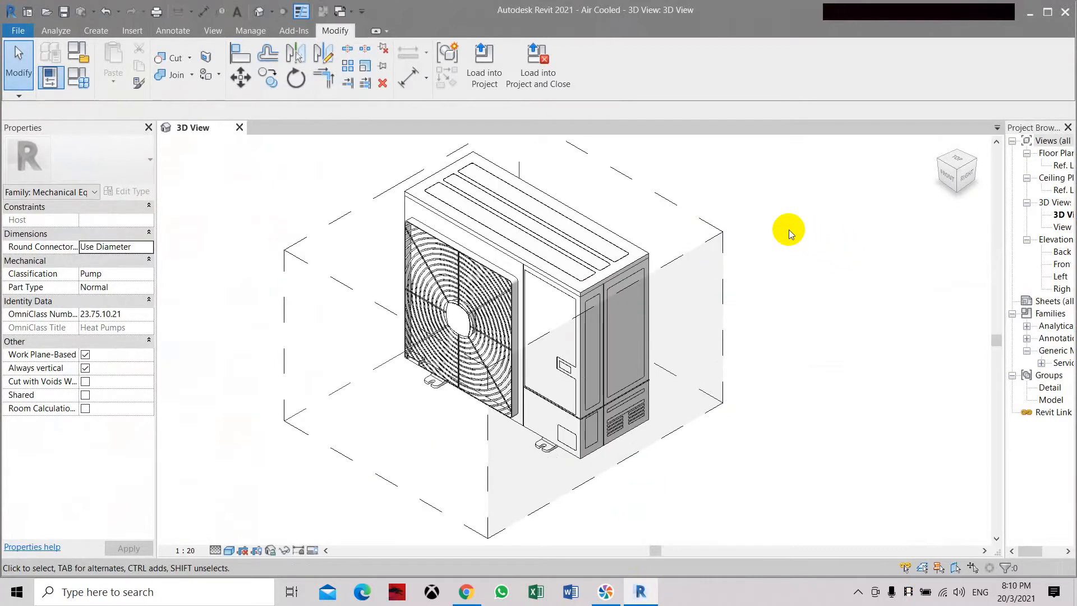
Step: Delete the dashed Service Space box surrounding the outdoor unit
{"action": "mouse_move", "coordinate": [954, 164]}
{"action": "left_mouse_down"}
{"action": "mouse_move", "coordinate": [962, 167]}
{"action": "mouse_move", "coordinate": [945, 137]}
{"action": "mouse_move", "coordinate": [899, 174]}
{"action": "mouse_move", "coordinate": [870, 222]}
{"action": "mouse_move", "coordinate": [743, 259]}
{"action": "mouse_move", "coordinate": [671, 238]}
{"action": "mouse_move", "coordinate": [479, 234]}
{"action": "mouse_move", "coordinate": [421, 260]}
{"action": "mouse_move", "coordinate": [340, 325]}
{"action": "mouse_move", "coordinate": [298, 303]}
{"action": "mouse_move", "coordinate": [288, 258]}
{"action": "mouse_move", "coordinate": [264, 264]}
{"action": "mouse_move", "coordinate": [337, 264]}
{"action": "left_mouse_up"}
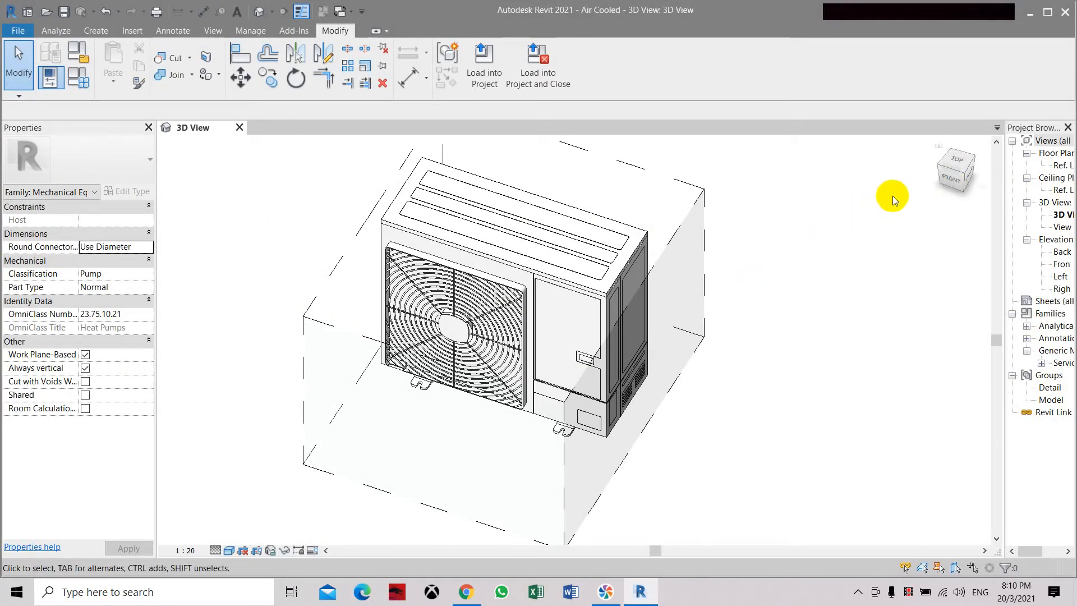
{"action": "middle_click_drag", "start_coordinate": [854, 234], "coordinate": [682, 333], "text": "shift"}
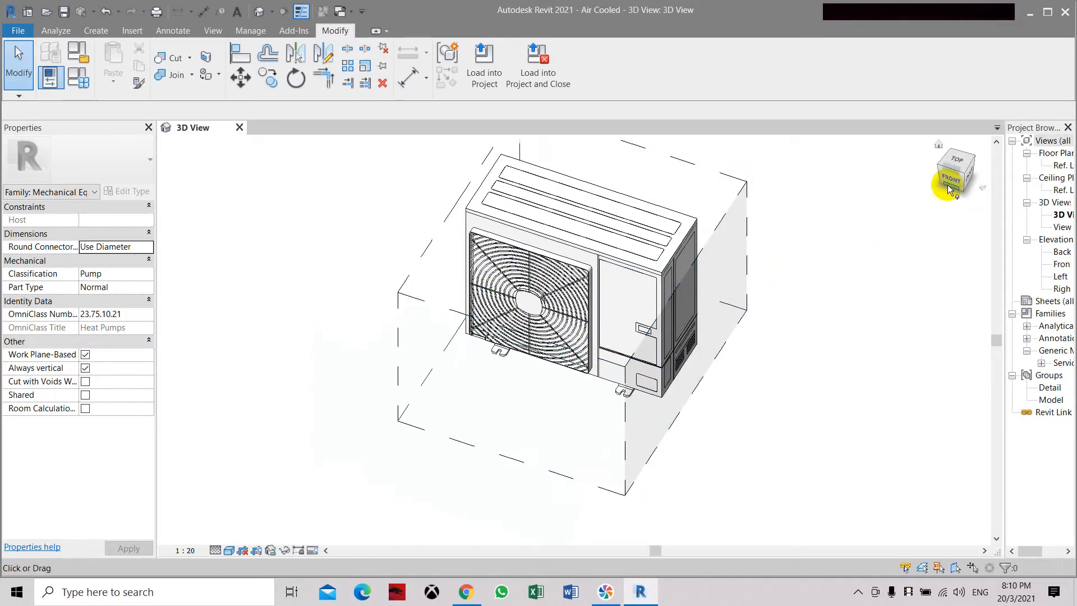
{"action": "left_click", "coordinate": [962, 167]}
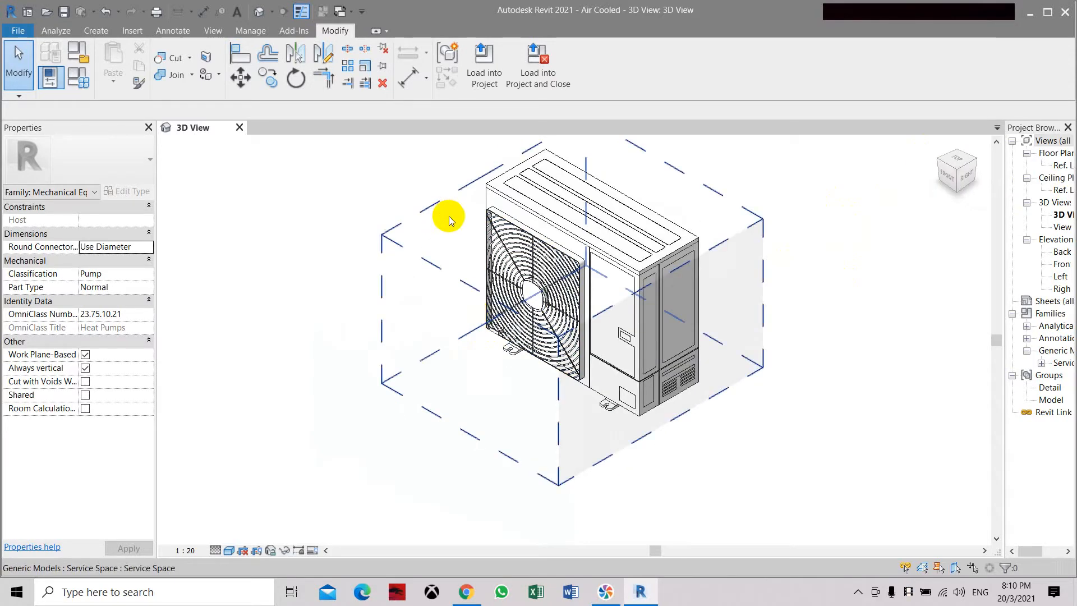
{"action": "middle_click_drag", "start_coordinate": [449, 219], "coordinate": [468, 291]}
{"action": "scroll", "coordinate": [617, 440], "scroll_direction": "up", "scroll_amount": 1}
{"action": "middle_click_drag", "start_coordinate": [610, 420], "coordinate": [595, 391]}
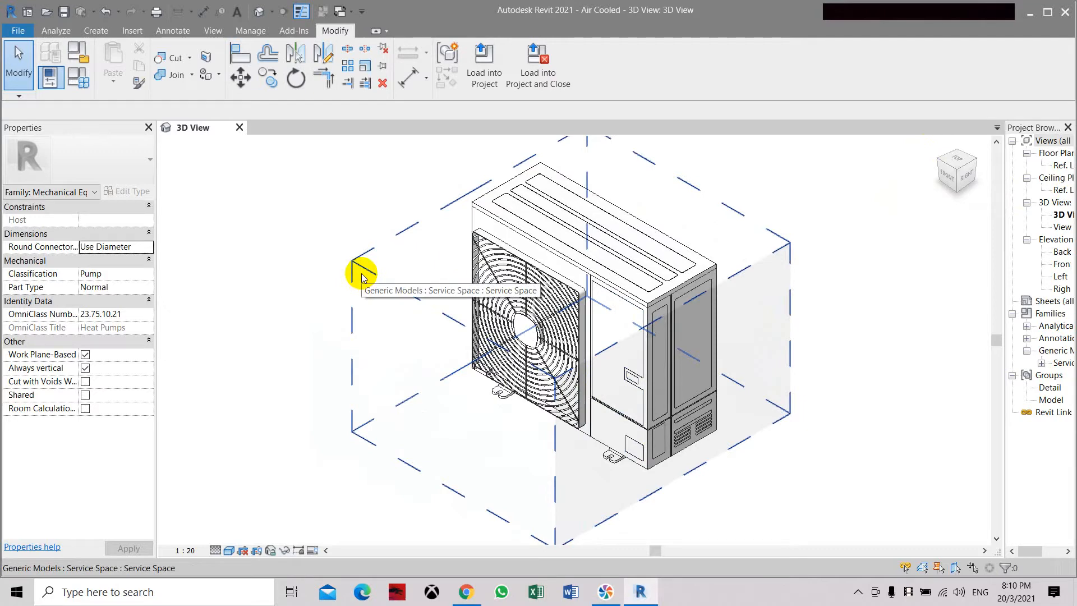
{"action": "left_click", "coordinate": [959, 180]}
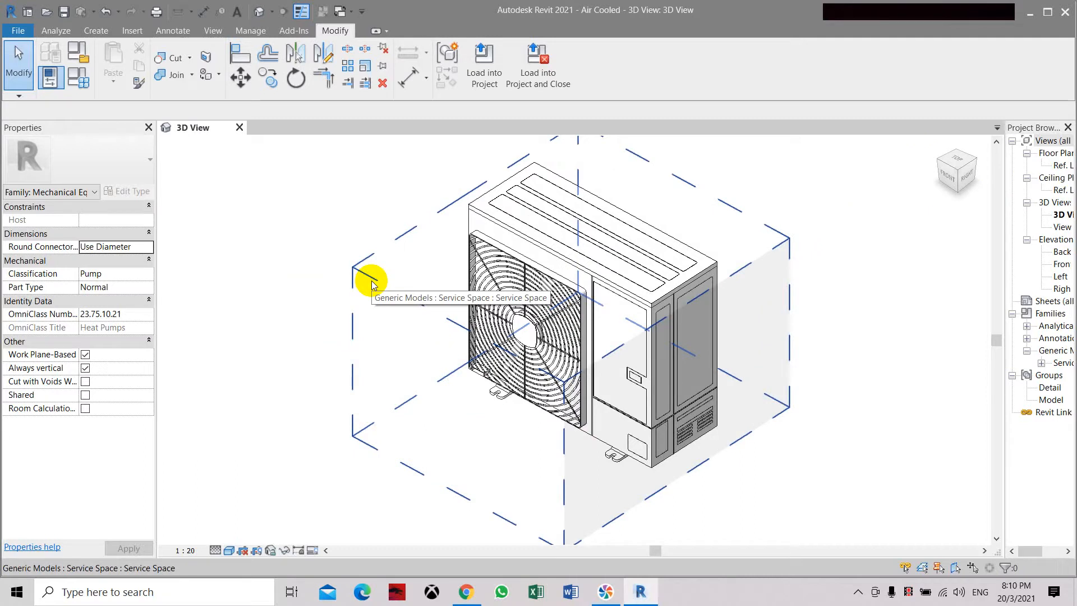
{"action": "left_click", "coordinate": [373, 285]}
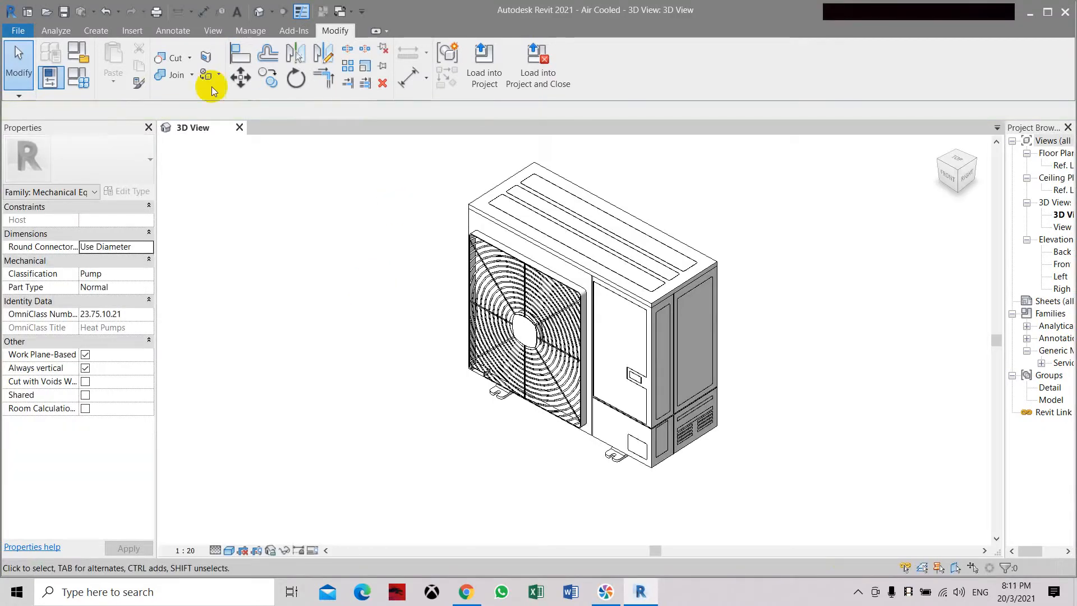
Step: Save the Air Cooled family under its existing name
{"action": "left_click", "coordinate": [18, 30]}
{"action": "left_click", "coordinate": [56, 171]}
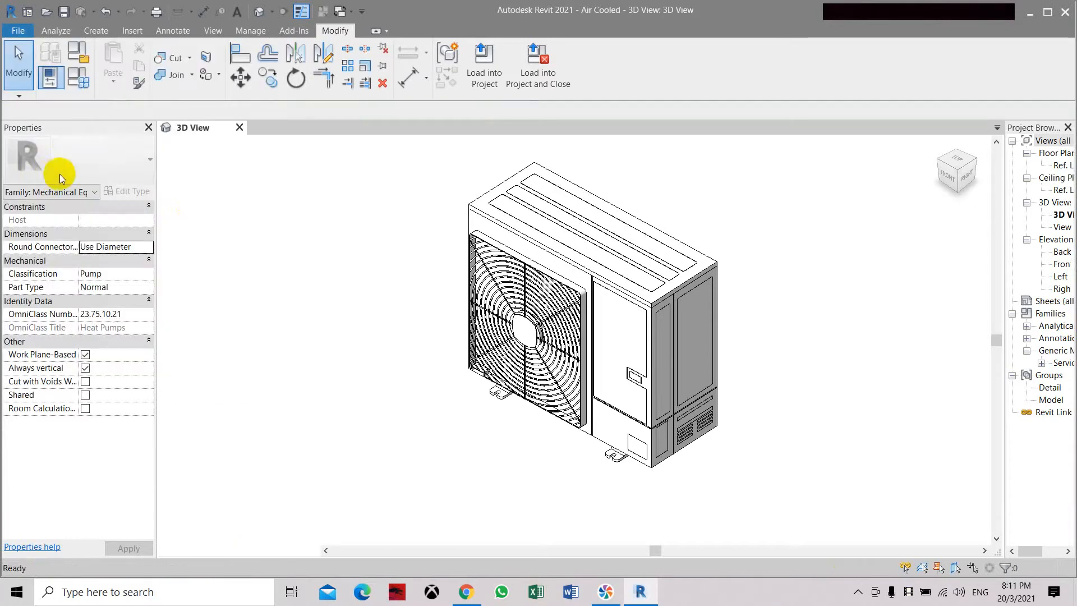
{"action": "left_click", "coordinate": [409, 289]}
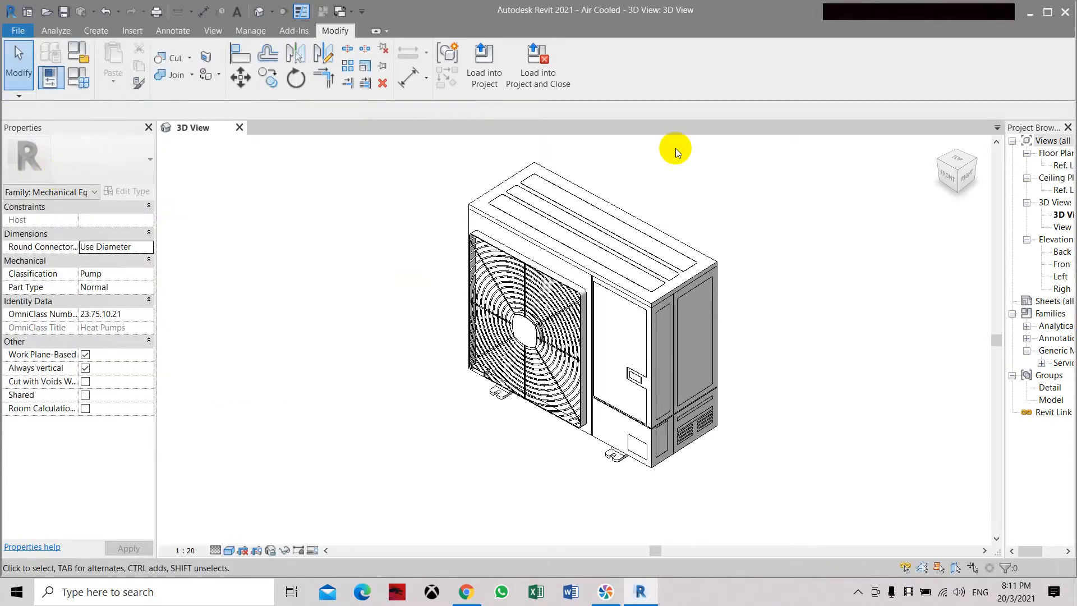
Step: Refresh the desktop and place the Air Cooled and Air Cooled.0002 files on either side of Air Cooled.0001
{"action": "left_click", "coordinate": [1038, 15]}
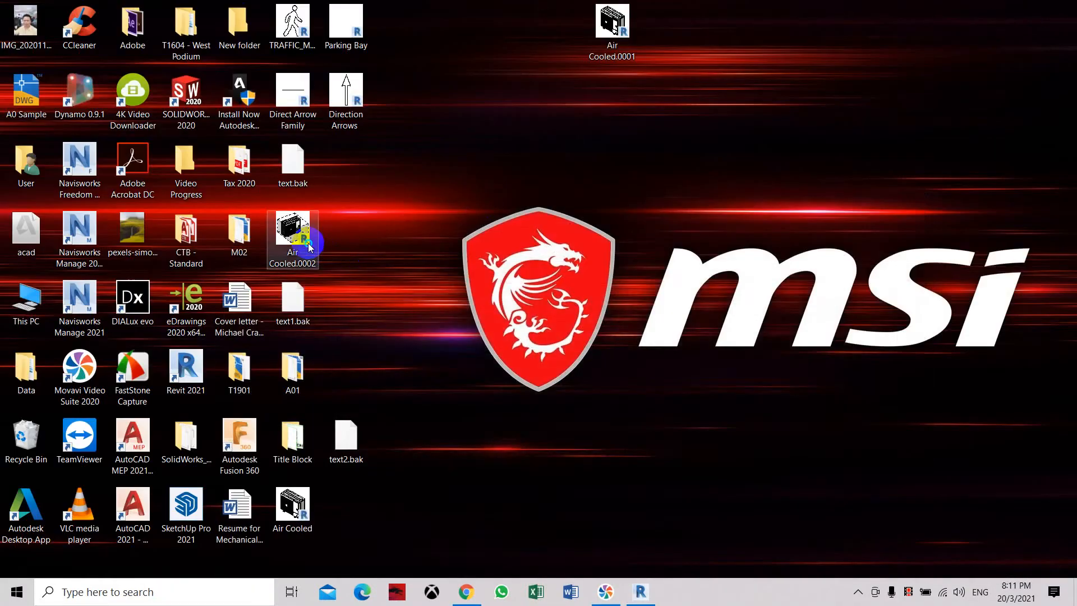
{"action": "right_click", "coordinate": [309, 244]}
{"action": "left_click", "coordinate": [365, 179]}
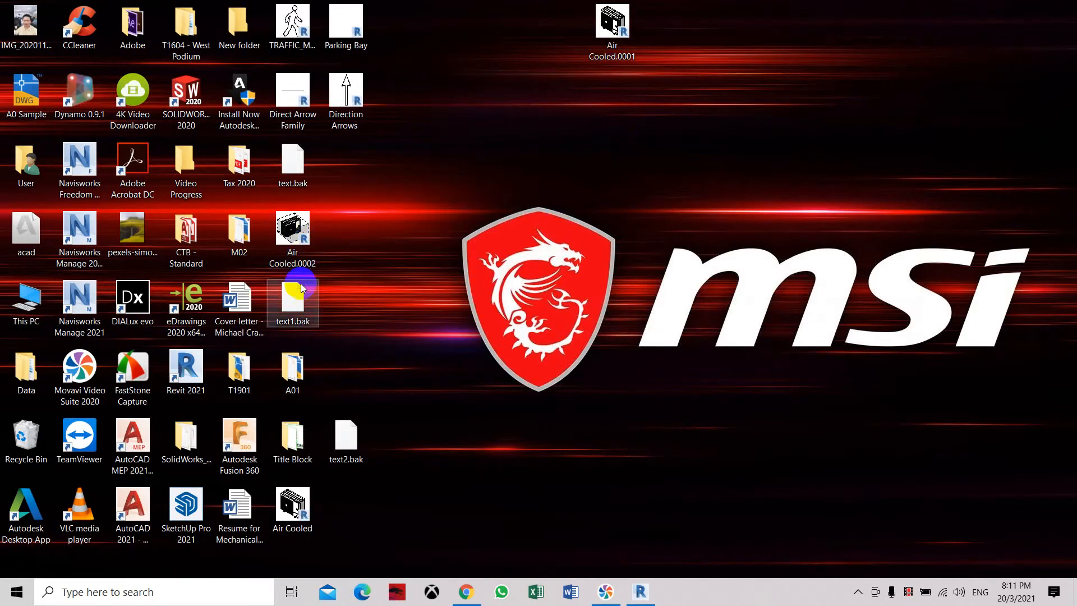
{"action": "left_click_drag", "start_coordinate": [292, 507], "coordinate": [567, 36]}
{"action": "left_click_drag", "start_coordinate": [292, 230], "coordinate": [704, 22]}
Step: Check the size of the saved Air Cooled file in its properties and go back to Revit
{"action": "right_click", "coordinate": [546, 53]}
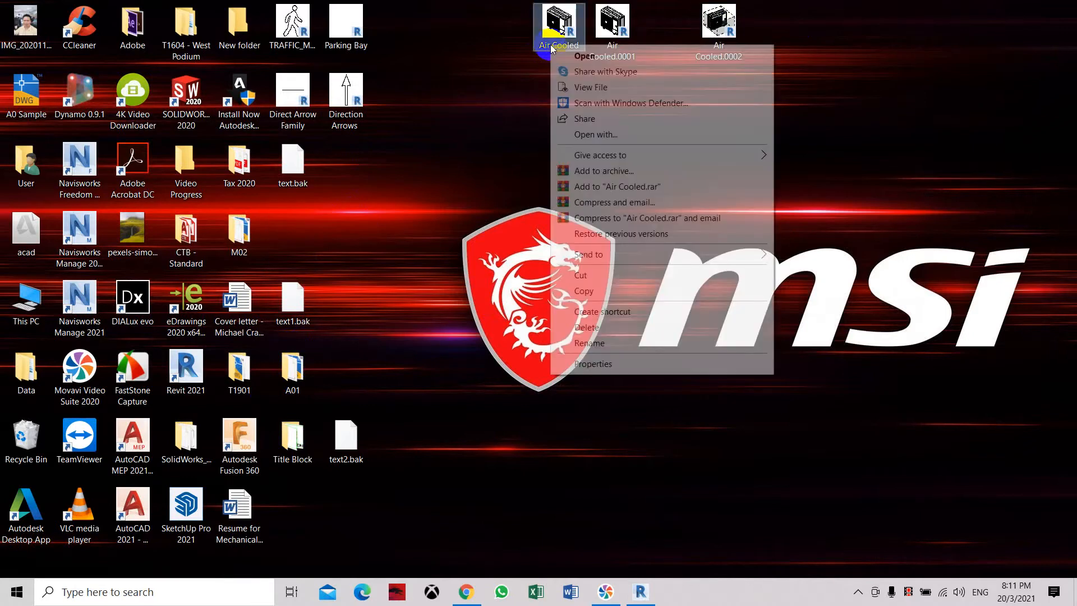
{"action": "left_click", "coordinate": [620, 360]}
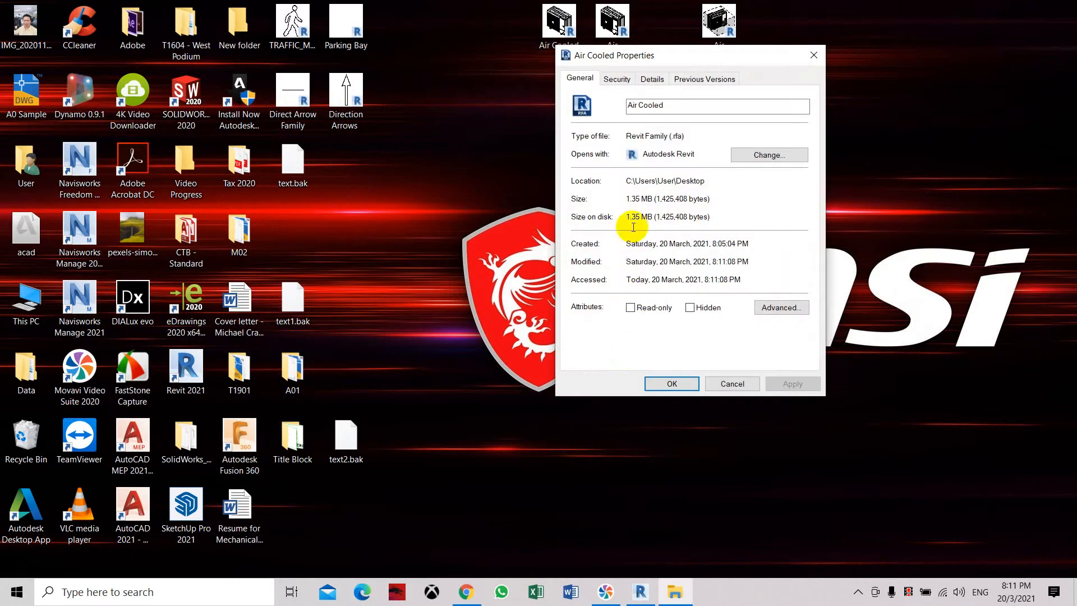
{"action": "left_click", "coordinate": [733, 383]}
{"action": "left_click", "coordinate": [641, 591]}
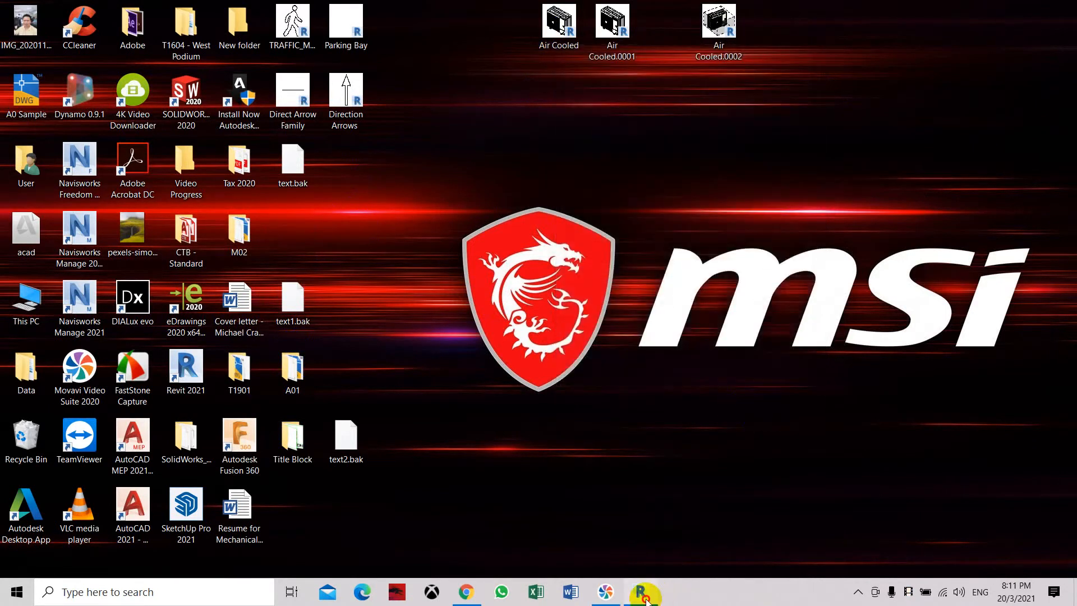
Step: Delete the horizontal grille bars from the back face of the unit
{"action": "scroll", "coordinate": [581, 386], "scroll_direction": "up", "scroll_amount": 5}
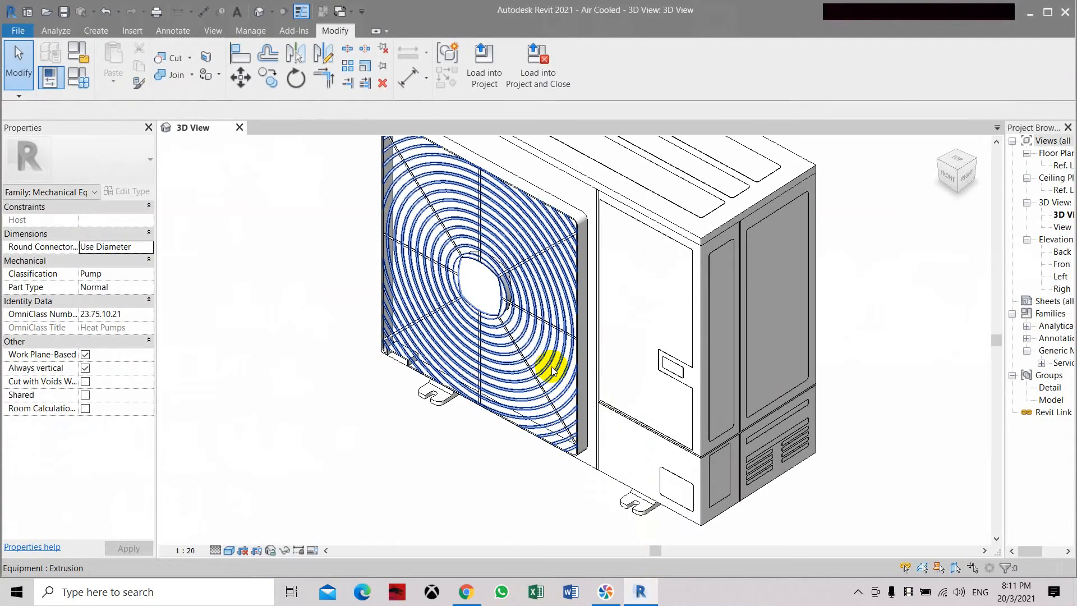
{"action": "scroll", "coordinate": [545, 348], "scroll_direction": "down", "scroll_amount": 3}
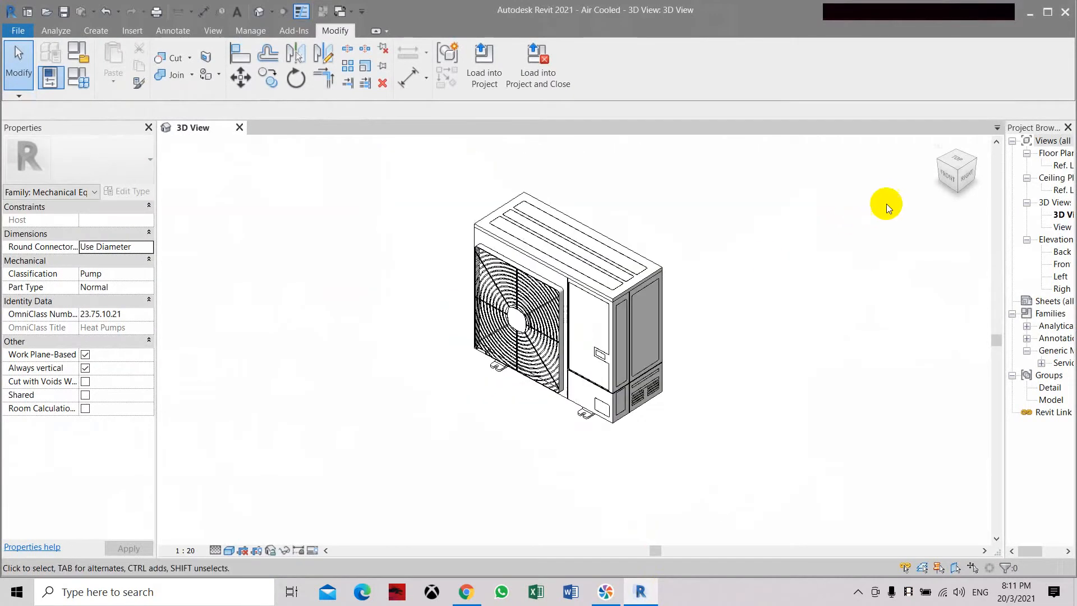
{"action": "left_click_drag", "start_coordinate": [966, 177], "coordinate": [621, 178]}
{"action": "scroll", "coordinate": [527, 404], "scroll_direction": "up", "scroll_amount": 3}
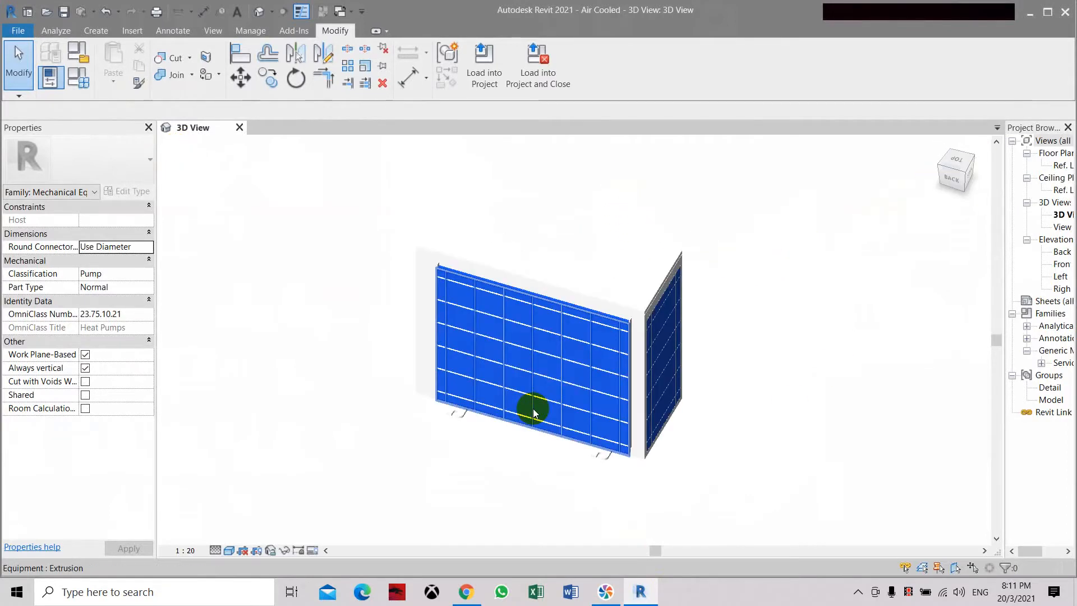
{"action": "left_click", "coordinate": [522, 312]}
{"action": "double_click", "coordinate": [603, 381]}
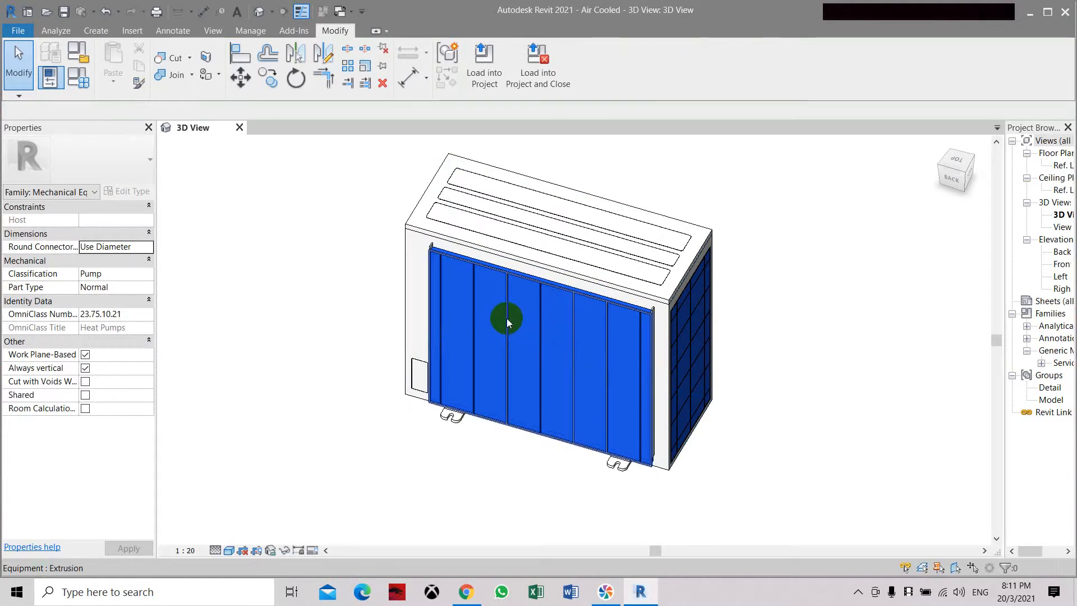
Step: Delete the vertical grille bars from the back face, along with the flat panel behind them and its side strips
{"action": "left_click", "coordinate": [586, 329]}
{"action": "key", "text": "Delete"}
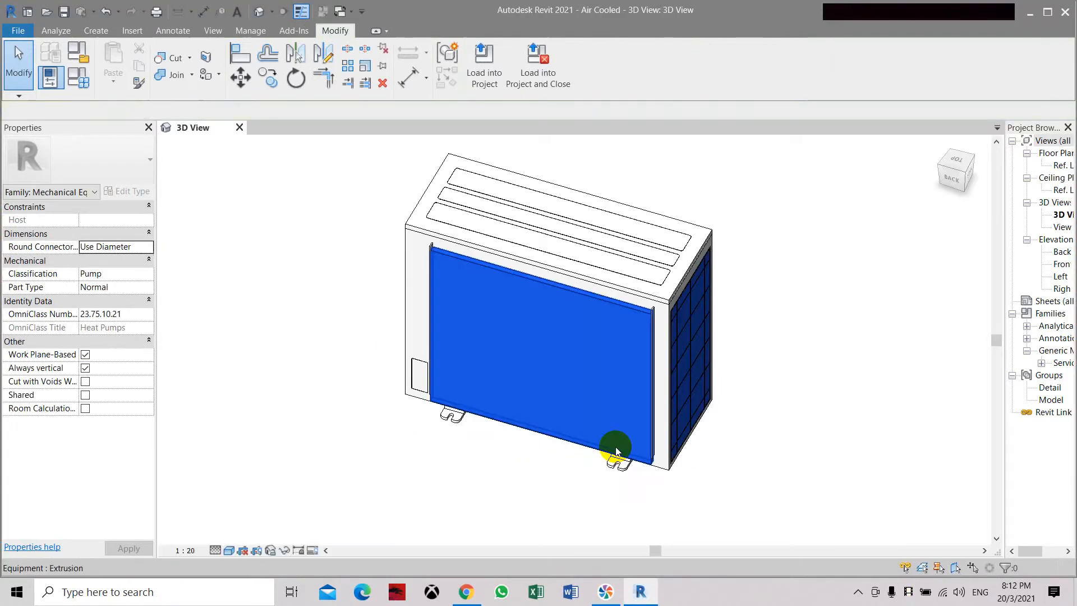
{"action": "left_click", "coordinate": [562, 315]}
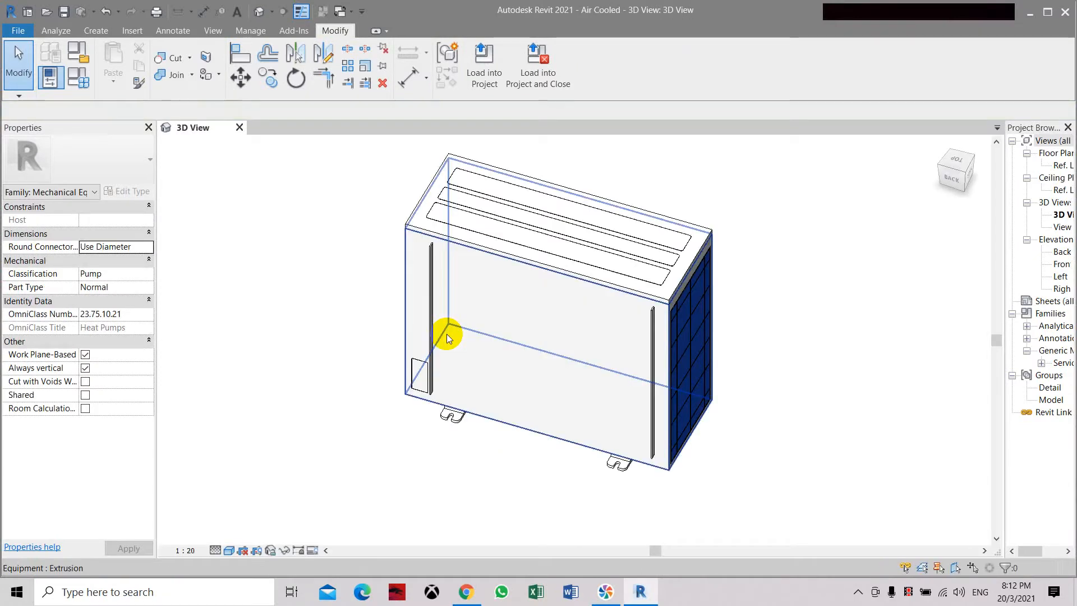
{"action": "left_click", "coordinate": [433, 317]}
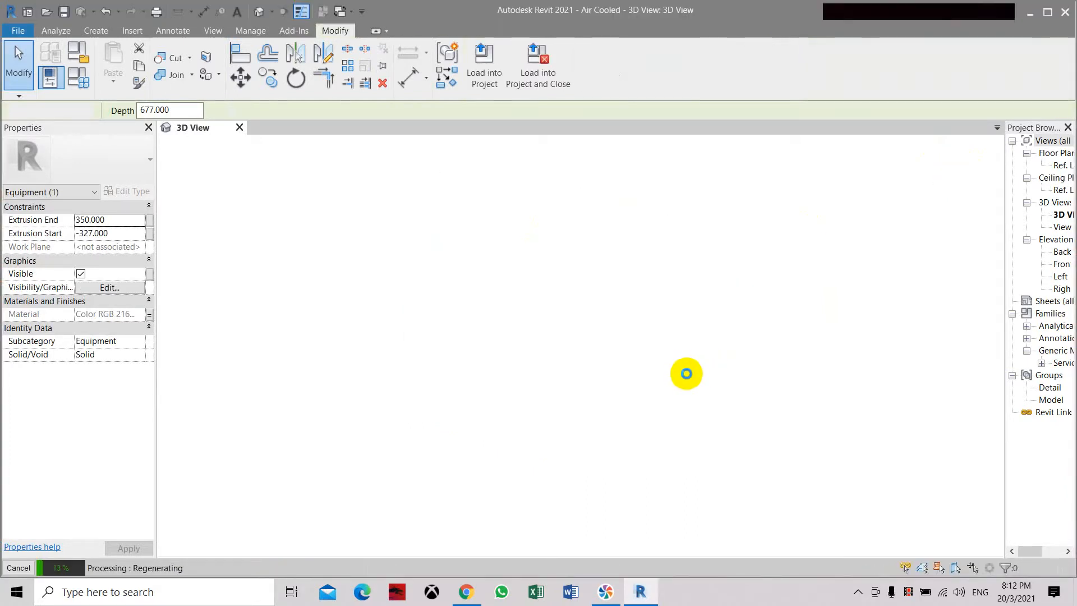
Step: Delete the grille bars and the flat panel behind them from the left side of the unit
{"action": "left_click", "coordinate": [928, 183]}
{"action": "left_click_drag", "start_coordinate": [927, 179], "coordinate": [712, 175]}
{"action": "left_click", "coordinate": [455, 359]}
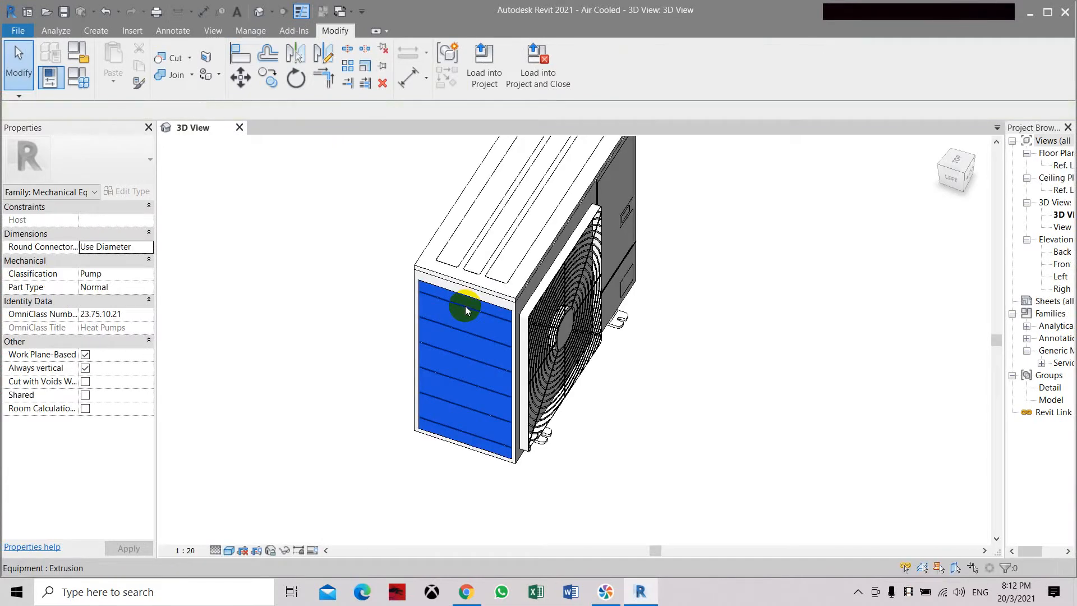
{"action": "left_click", "coordinate": [465, 305]}
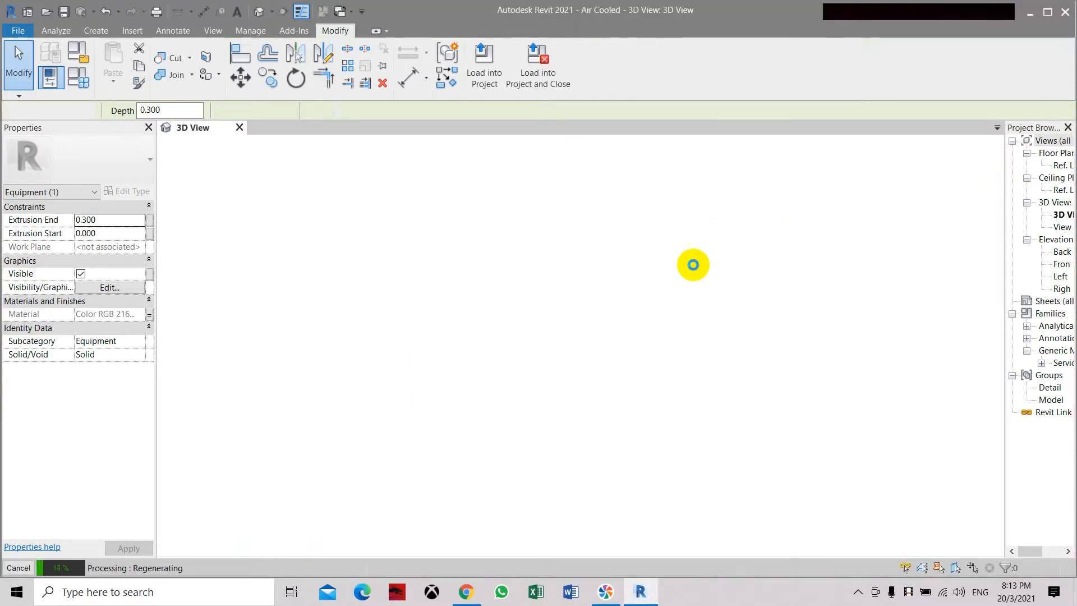
{"action": "scroll", "coordinate": [606, 339], "scroll_direction": "down", "scroll_amount": 1}
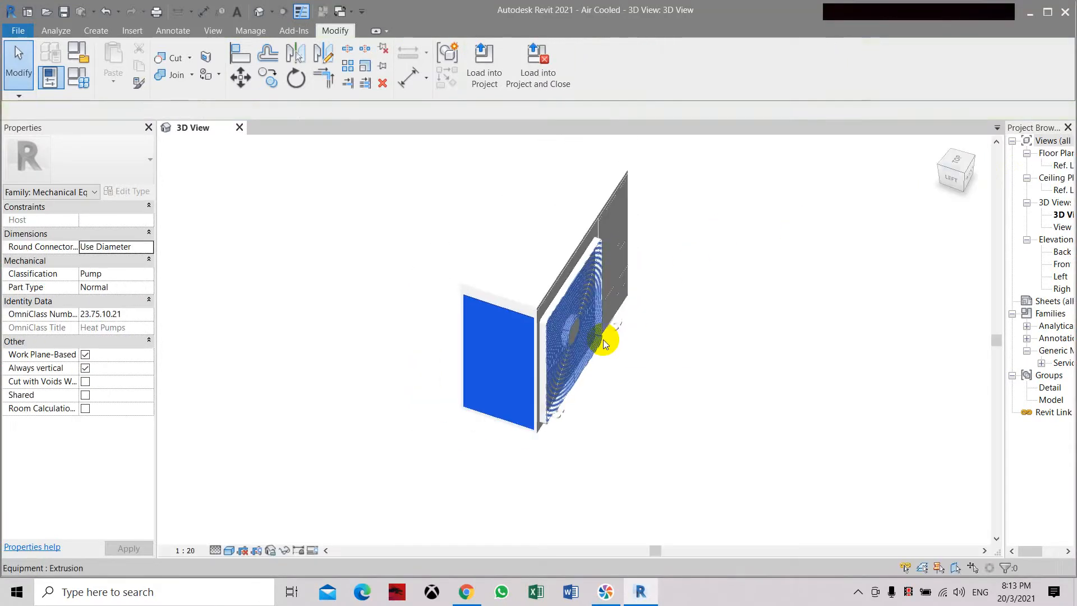
{"action": "left_click", "coordinate": [489, 351]}
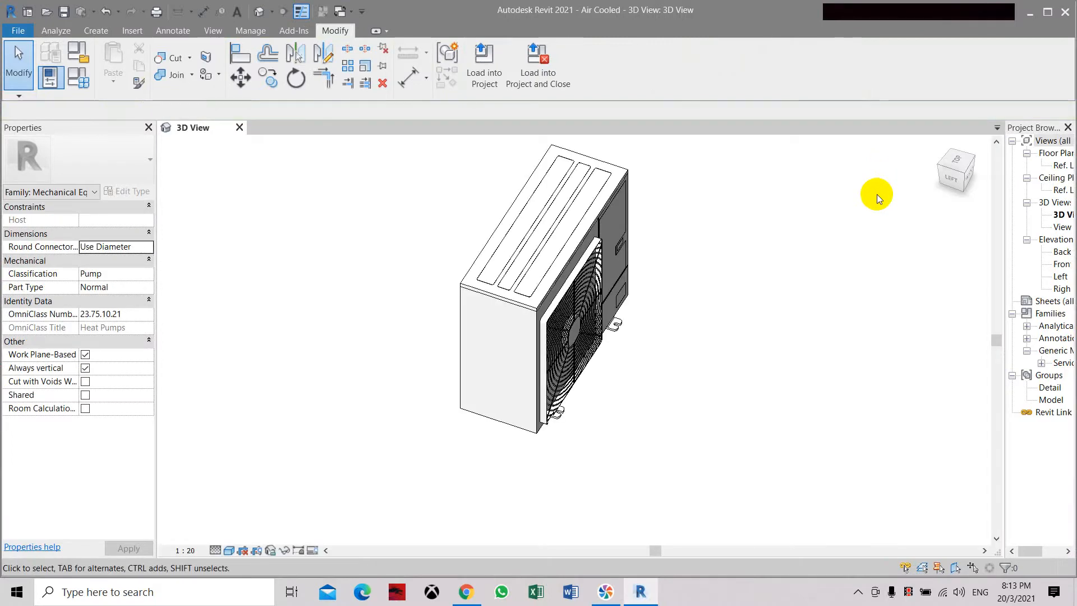
Step: Delete the three long outlines on the unit's top and the panel details on its right side and front
{"action": "mouse_move", "coordinate": [958, 173]}
{"action": "left_mouse_down"}
{"action": "mouse_move", "coordinate": [887, 155]}
{"action": "mouse_move", "coordinate": [750, 245]}
{"action": "mouse_move", "coordinate": [664, 202]}
{"action": "mouse_move", "coordinate": [741, 192]}
{"action": "mouse_move", "coordinate": [735, 231]}
{"action": "left_mouse_up"}
{"action": "scroll", "coordinate": [617, 225], "scroll_direction": "up", "scroll_amount": 5}
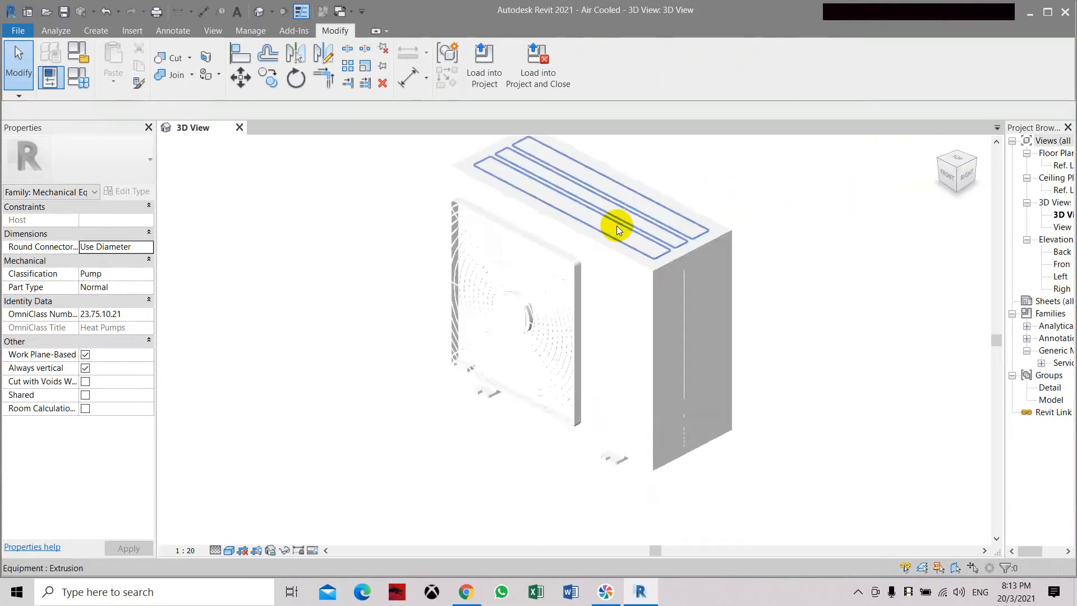
{"action": "scroll", "coordinate": [617, 225], "scroll_direction": "down", "scroll_amount": 3}
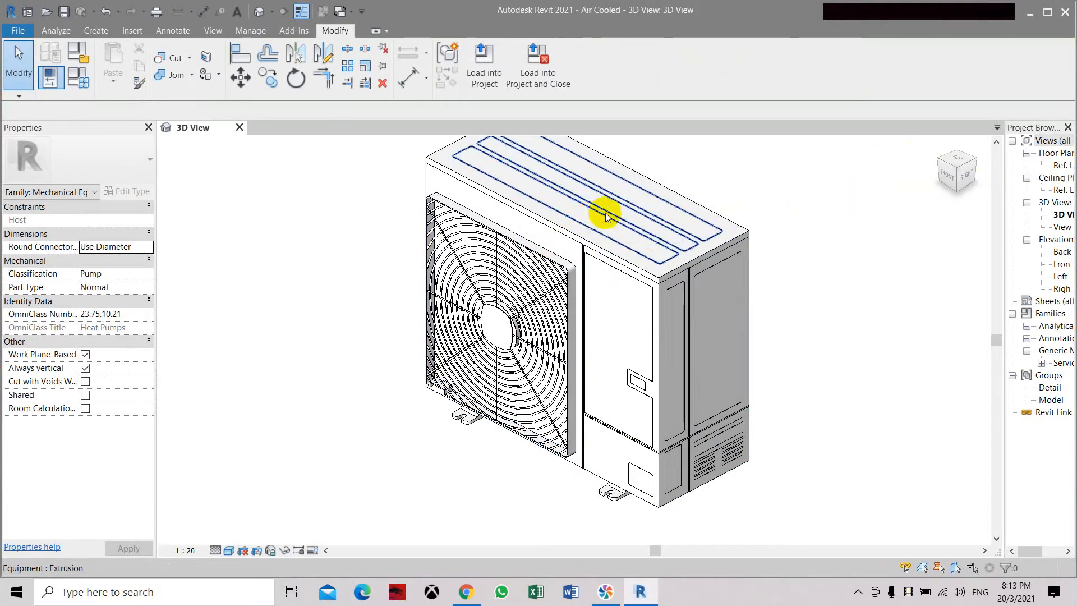
{"action": "left_click", "coordinate": [606, 216]}
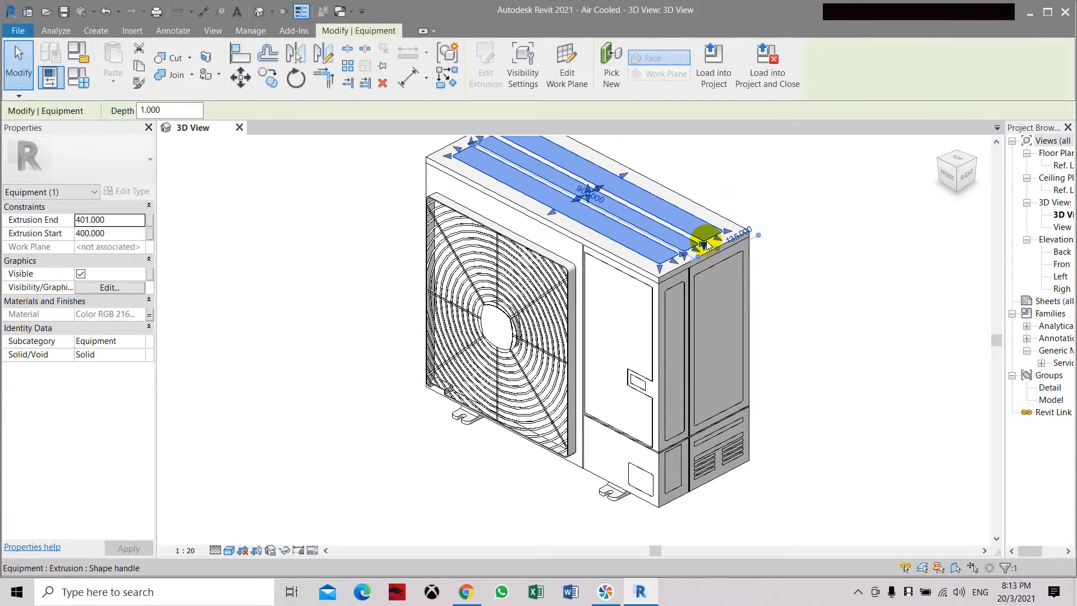
{"action": "key", "text": "Escape"}
{"action": "left_click", "coordinate": [704, 336]}
{"action": "key", "text": "Escape"}
{"action": "left_click", "coordinate": [620, 419]}
{"action": "key", "text": "Escape"}
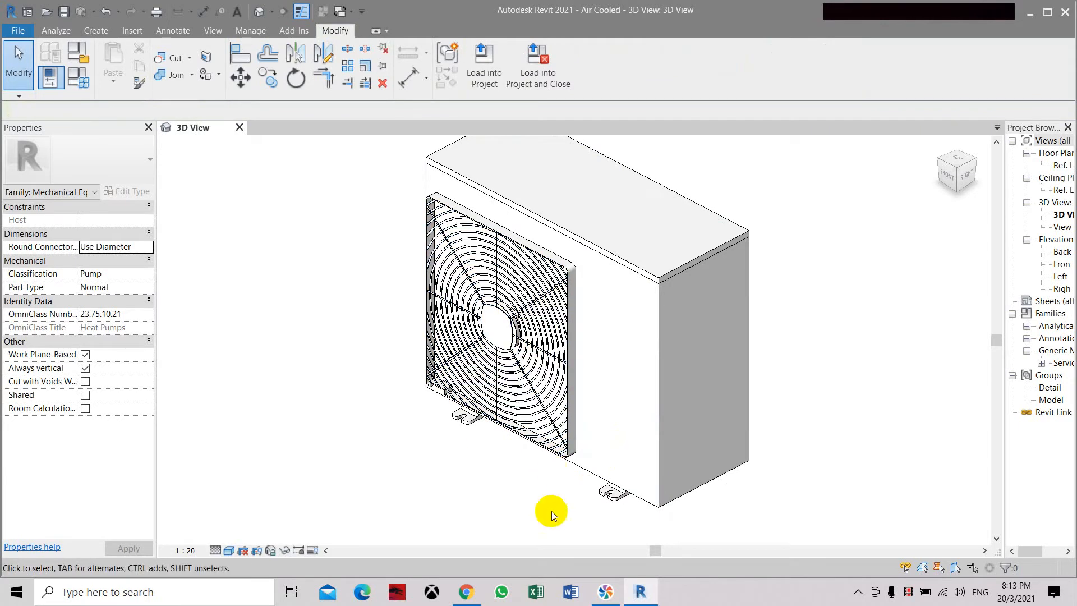
Step: Save the simplified Air Cooled family file
{"action": "left_click", "coordinate": [17, 31]}
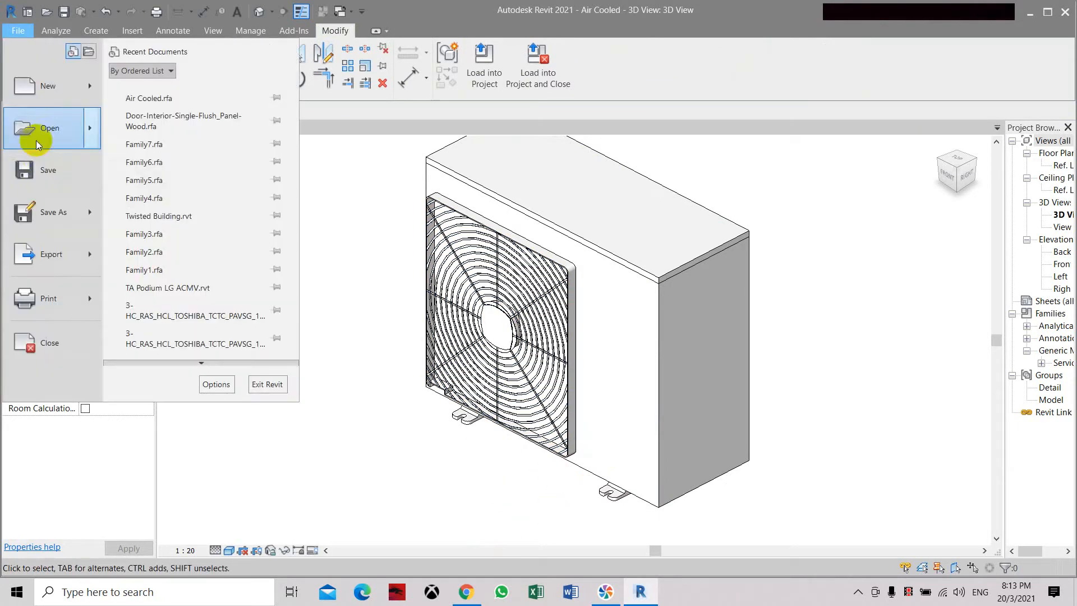
{"action": "left_click", "coordinate": [41, 169]}
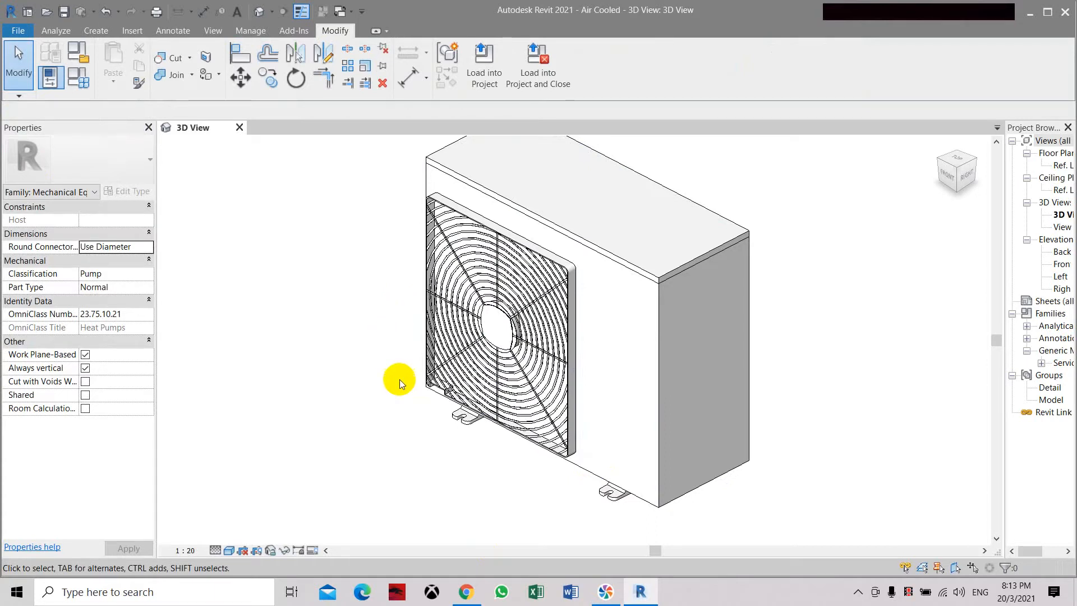
Step: Save the Air Cooled family again and switch to the desktop
{"action": "left_click", "coordinate": [17, 32]}
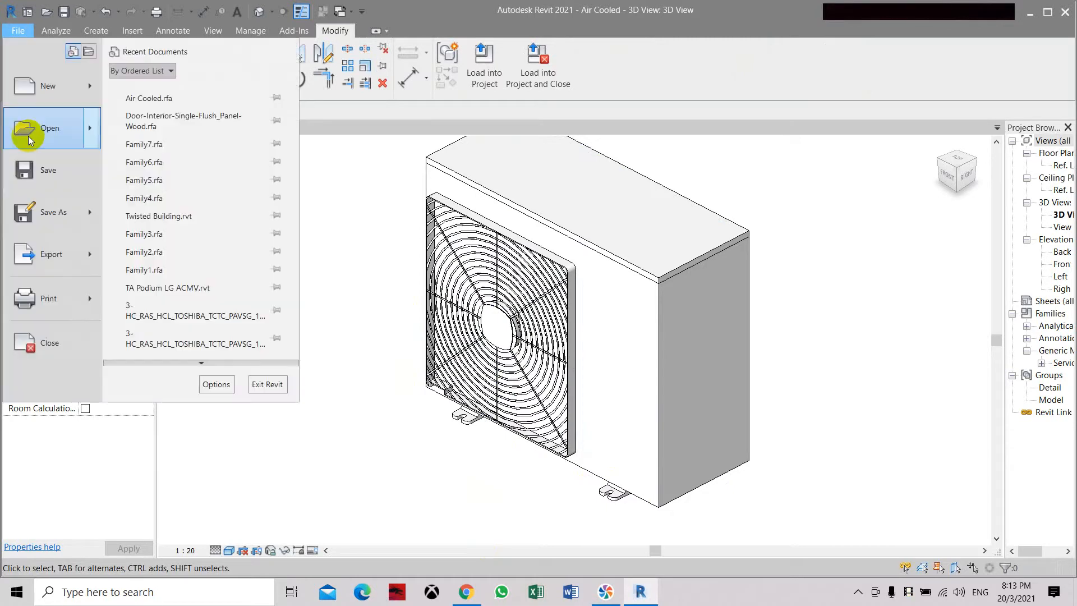
{"action": "left_click", "coordinate": [31, 169]}
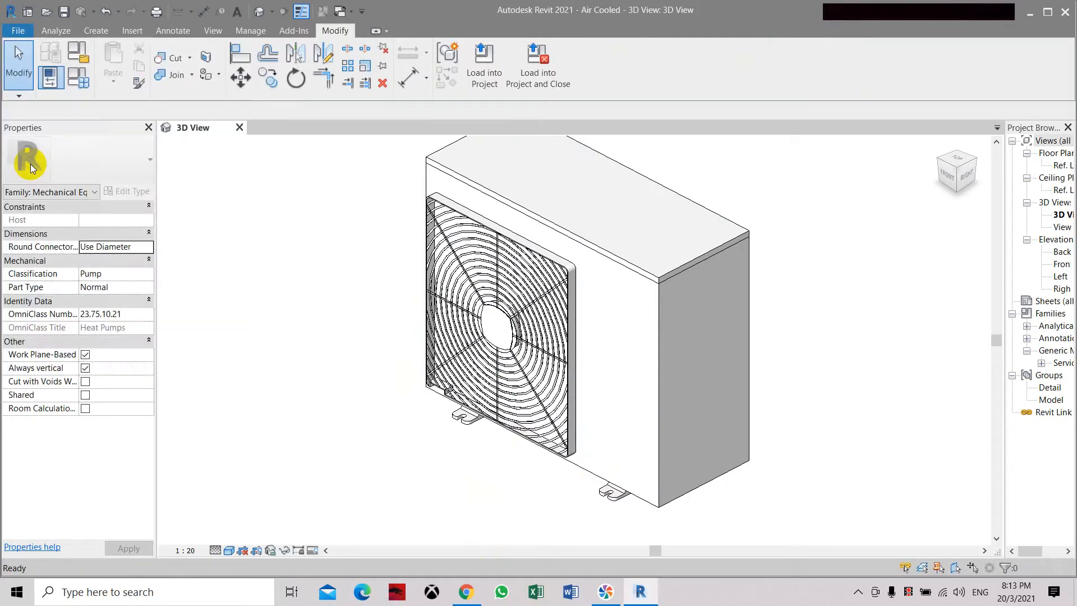
{"action": "left_click", "coordinate": [1031, 11]}
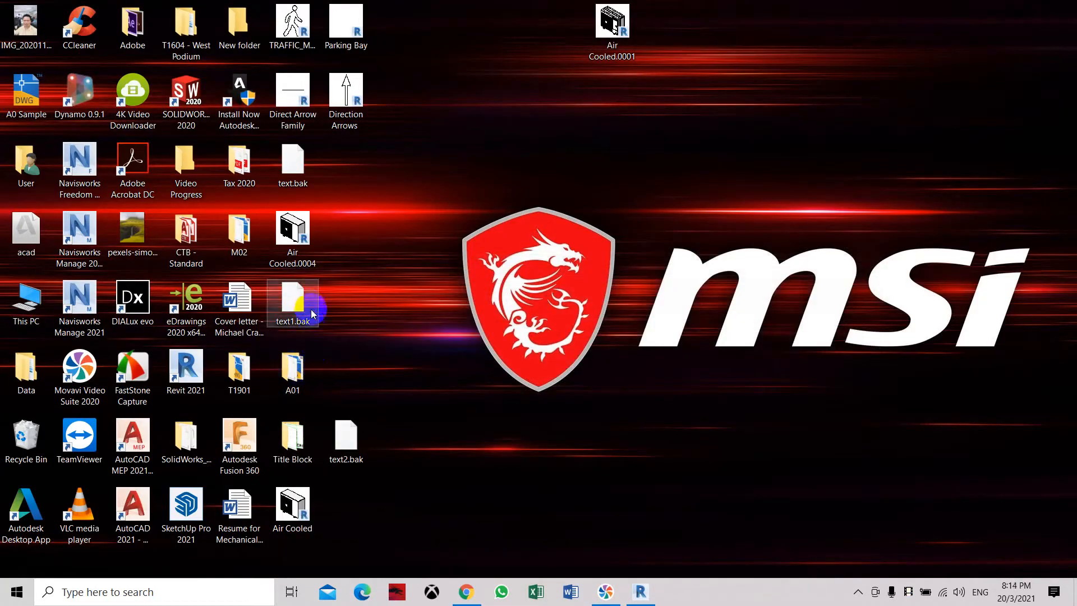
Step: Move the Air Cooled.0004 and Air Cooled files to the desktop's empty area and check the Air Cooled file's size in its properties
{"action": "left_click_drag", "start_coordinate": [288, 233], "coordinate": [715, 33]}
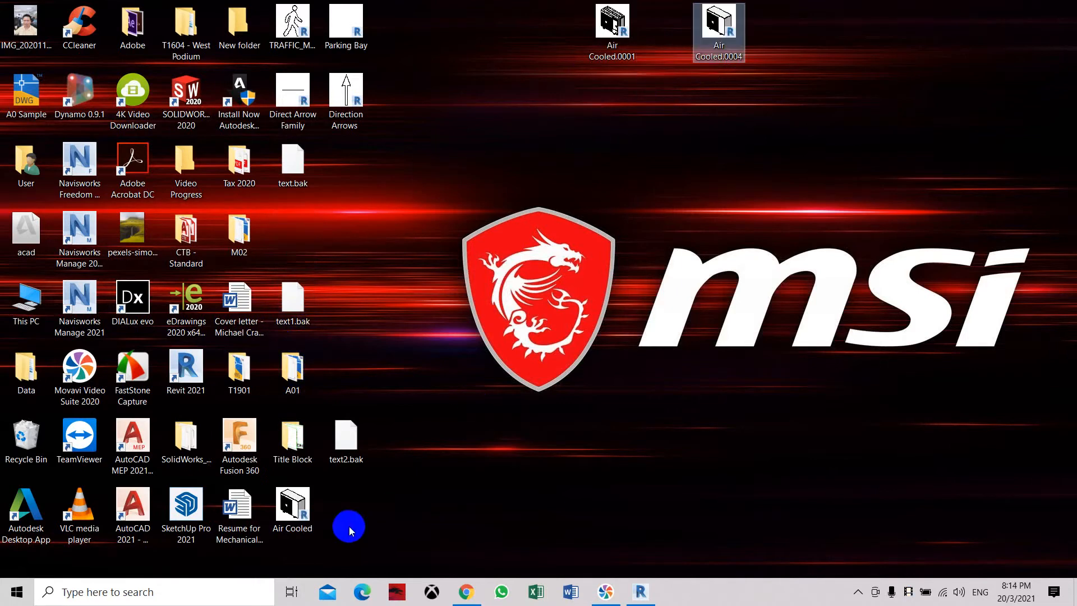
{"action": "left_click_drag", "start_coordinate": [308, 531], "coordinate": [629, 178]}
{"action": "right_click", "coordinate": [629, 178]}
{"action": "left_click", "coordinate": [667, 493]}
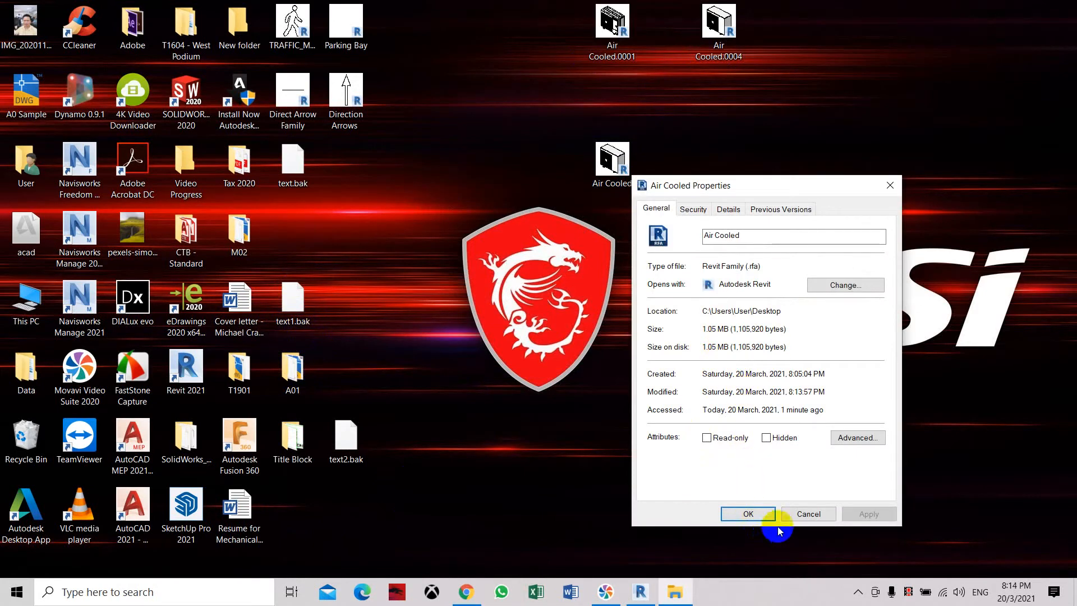
{"action": "left_click", "coordinate": [748, 514]}
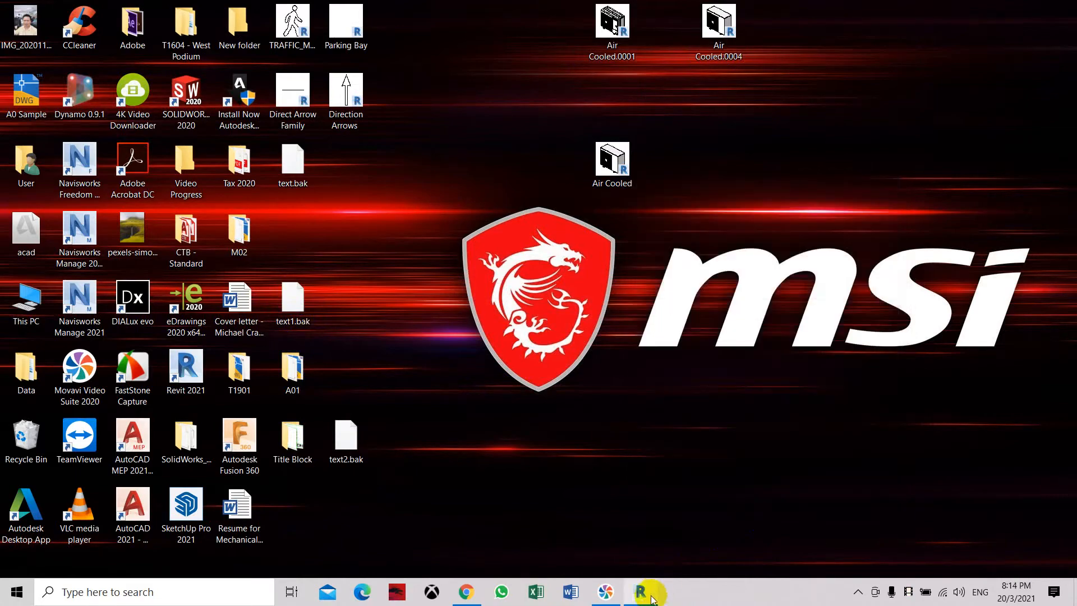
Step: Switch to Revit and try deleting the fan grille's rings, spokes, hub and frame from the unit's front
{"action": "left_click", "coordinate": [629, 594]}
{"action": "left_click", "coordinate": [580, 372]}
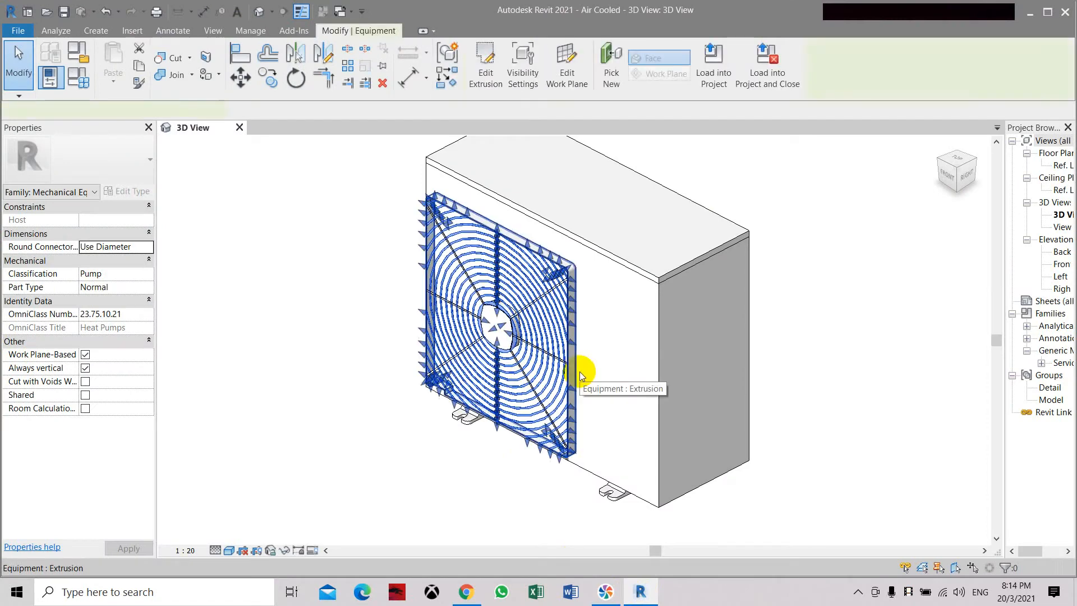
{"action": "key", "text": "Delete"}
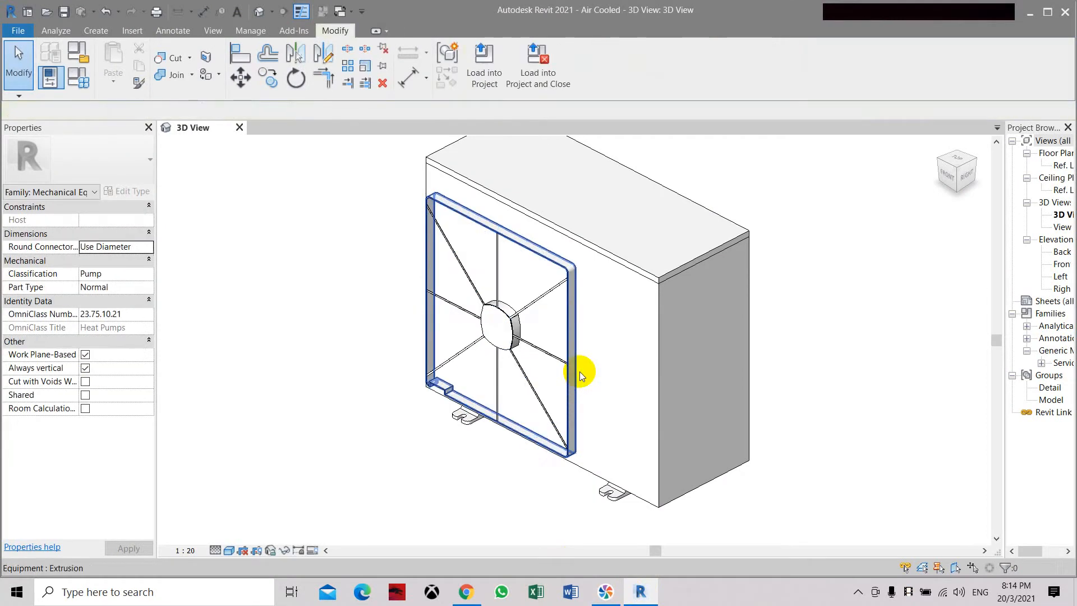
{"action": "left_click", "coordinate": [542, 351]}
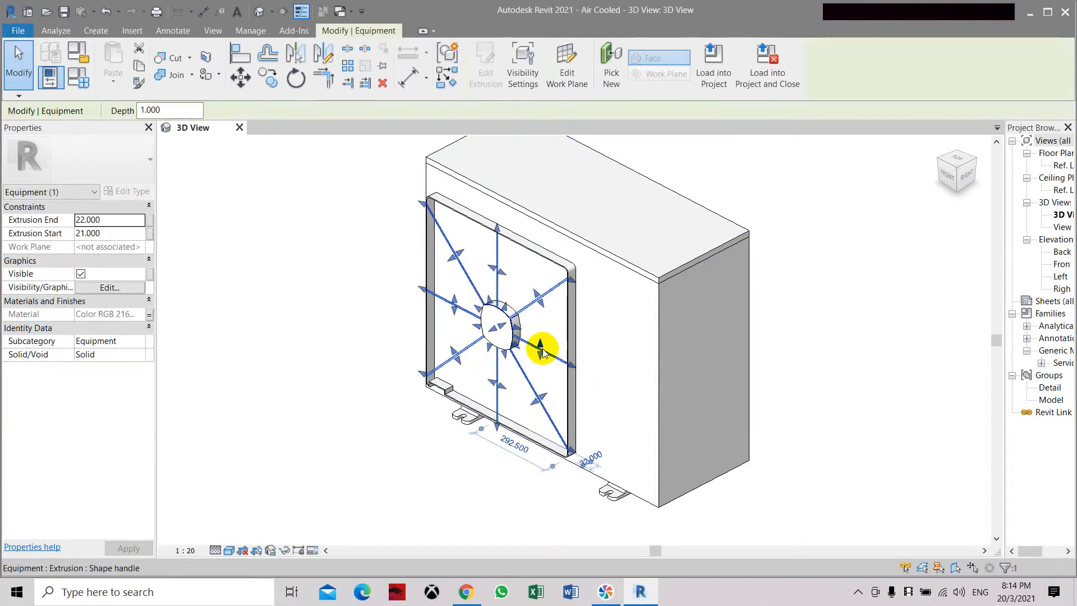
{"action": "key", "text": "Delete"}
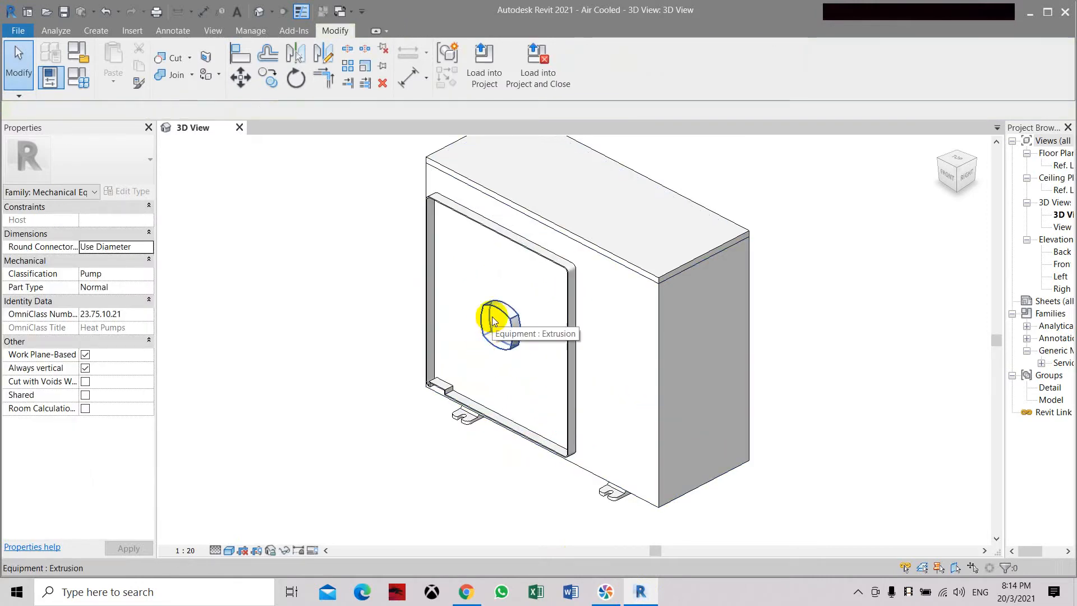
{"action": "left_click", "coordinate": [543, 251]}
{"action": "key", "text": "Delete"}
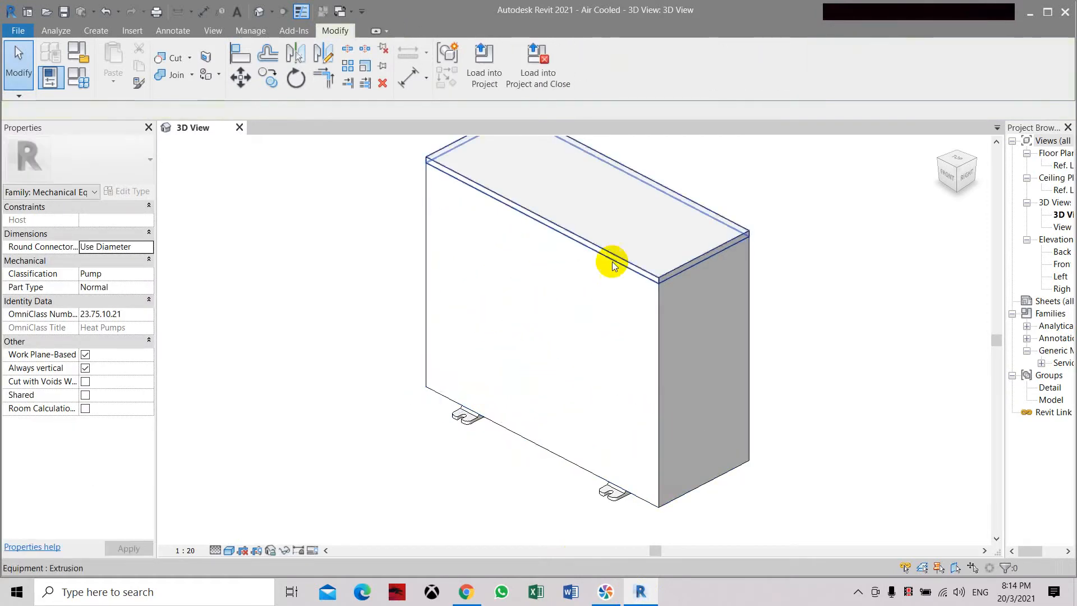
{"action": "scroll", "coordinate": [573, 446], "scroll_direction": "down", "scroll_amount": 2}
{"action": "left_click_drag", "start_coordinate": [968, 166], "coordinate": [215, 278]}
{"action": "scroll", "coordinate": [690, 401], "scroll_direction": "up", "scroll_amount": 2}
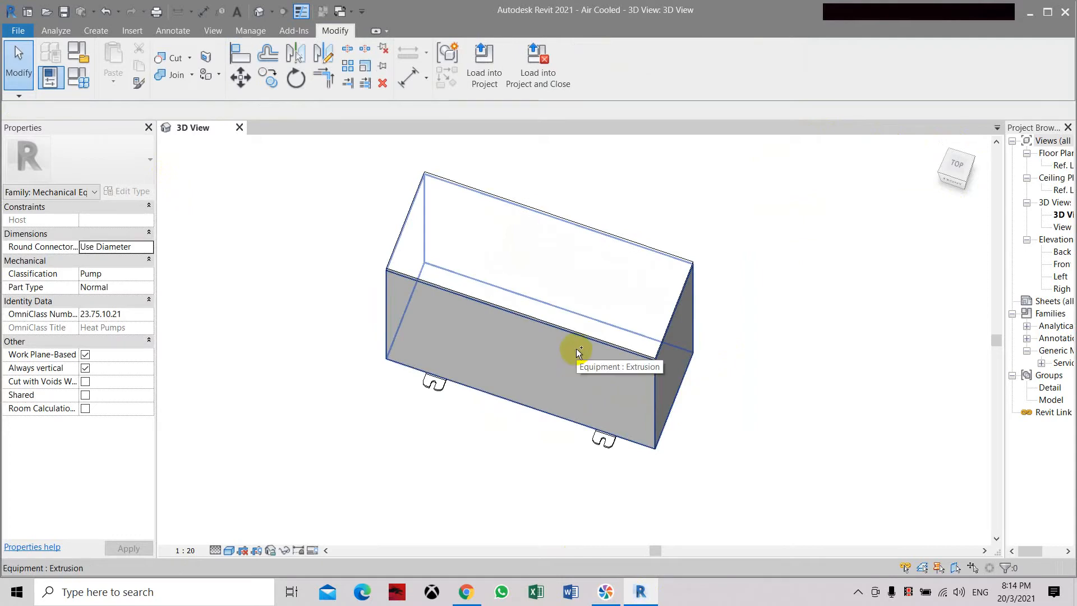
Step: Undo the deletions of the fan grille's frame, hub, spokes and rings
{"action": "key", "text": "ctrl+z"}
{"action": "key", "text": "ctrl+z"}
{"action": "key", "text": "ctrl+z"}
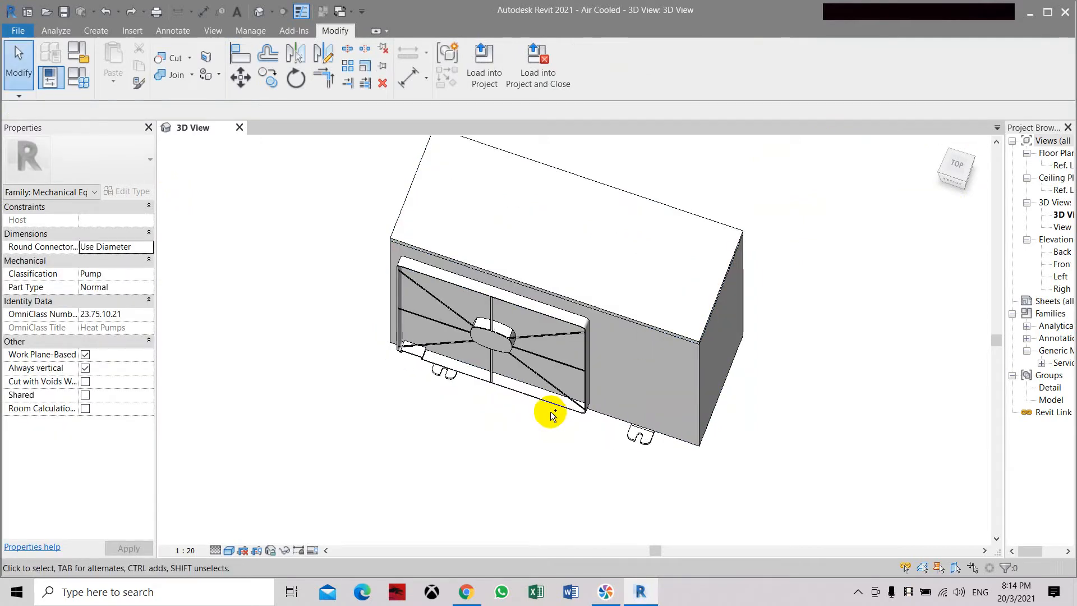
{"action": "key", "text": "ctrl+z"}
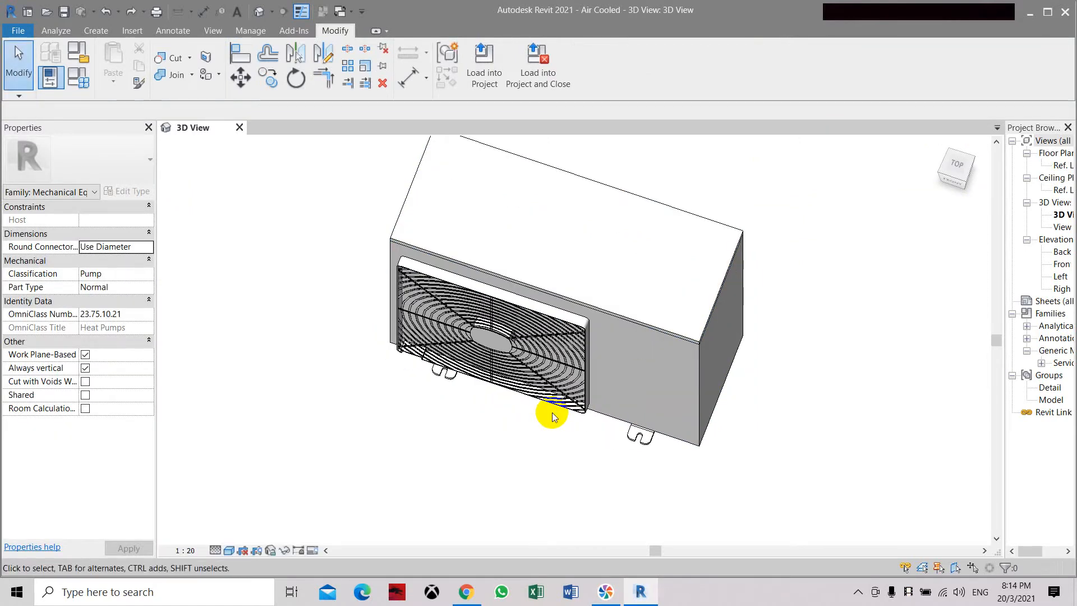
Step: Delete the thin lid plate from the top of the unit
{"action": "middle_click_drag", "start_coordinate": [630, 357], "coordinate": [617, 351]}
{"action": "left_click", "coordinate": [955, 163]}
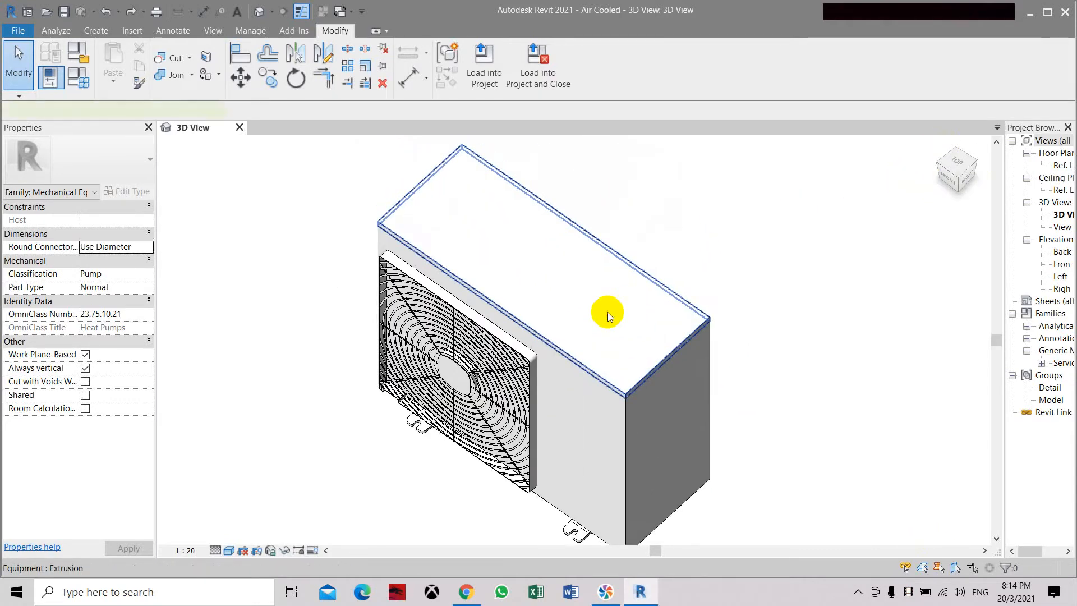
{"action": "left_click", "coordinate": [607, 312]}
{"action": "key", "text": "Escape"}
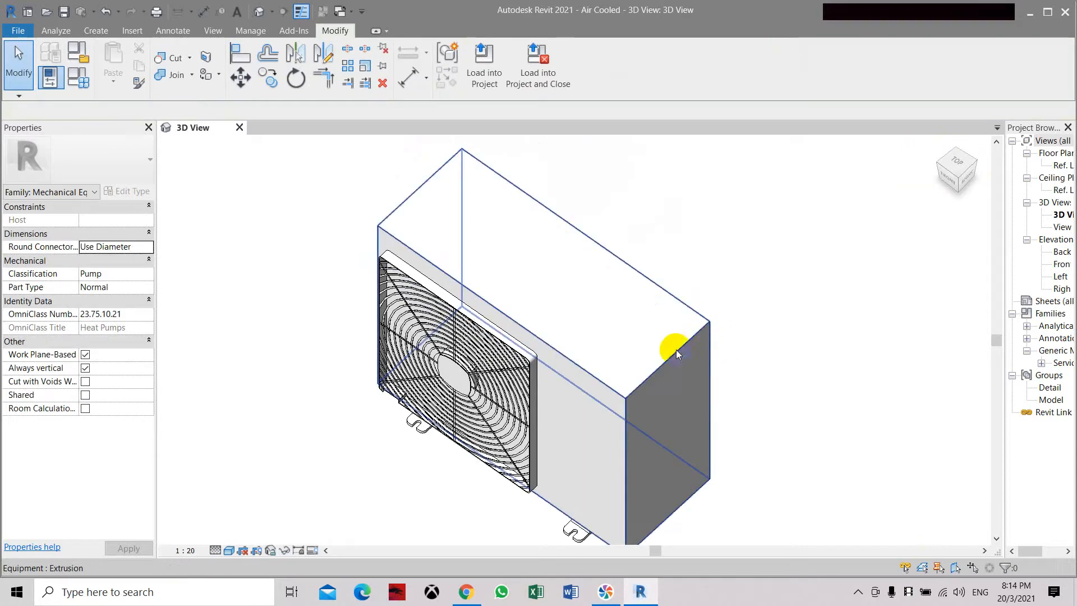
Step: Try deleting the unit's main casing extrusion, and undo that deletion
{"action": "left_click", "coordinate": [461, 205]}
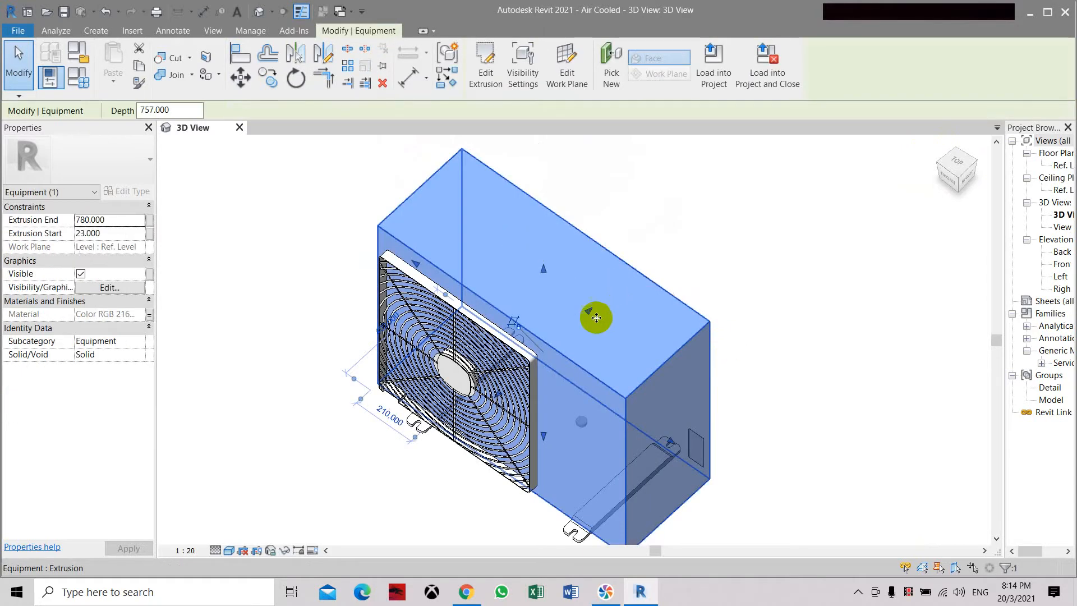
{"action": "key", "text": "Delete"}
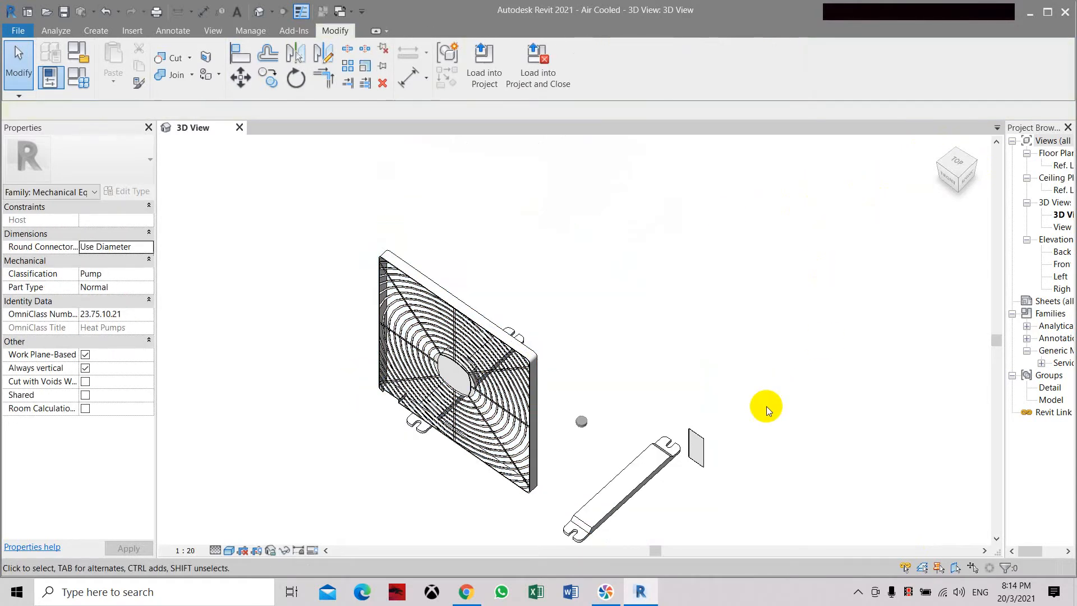
{"action": "key", "text": "ctrl+z"}
Step: Delete the small rectangular plate near the lower corner of the unit's back face
{"action": "mouse_move", "coordinate": [950, 162]}
{"action": "left_mouse_down"}
{"action": "mouse_move", "coordinate": [944, 176]}
{"action": "mouse_move", "coordinate": [677, 157]}
{"action": "mouse_move", "coordinate": [823, 286]}
{"action": "left_mouse_up"}
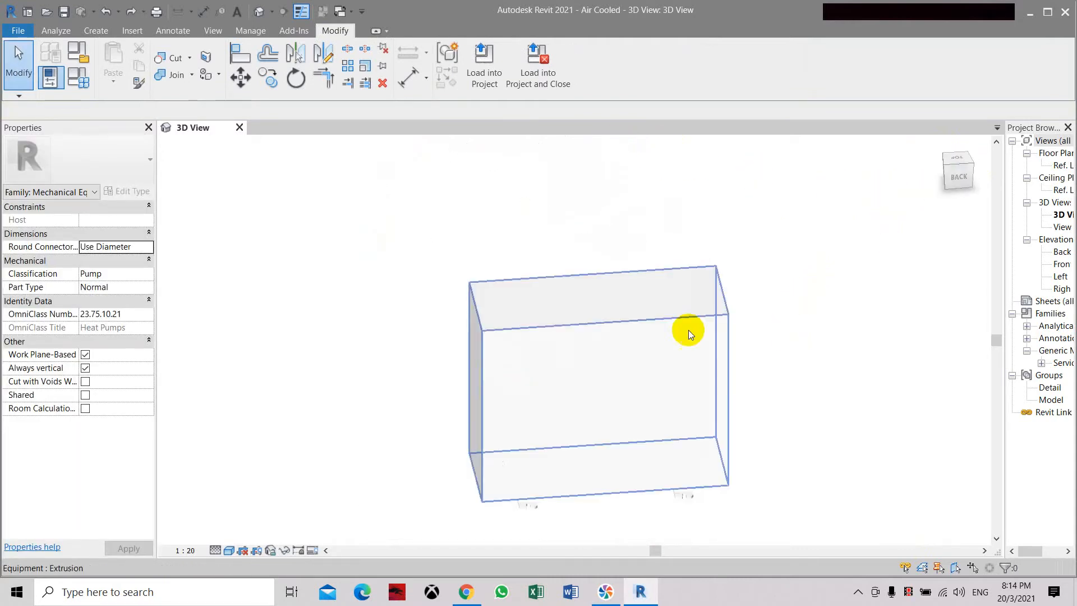
{"action": "left_click", "coordinate": [502, 480]}
{"action": "key", "text": "Delete"}
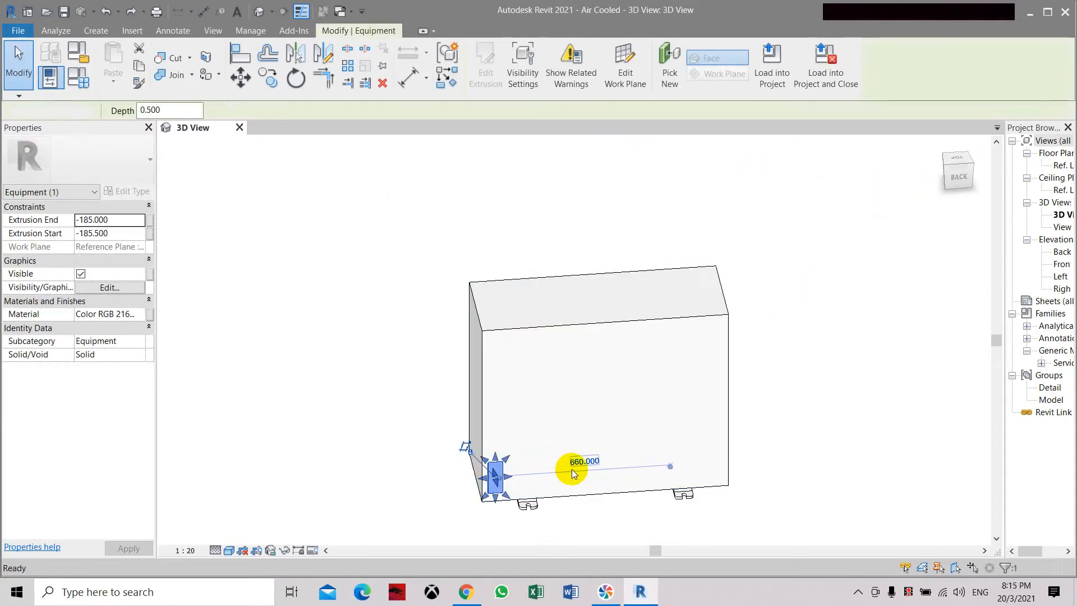
Step: Check which family parameter the main casing's material is associated with, and keep that association
{"action": "mouse_move", "coordinate": [961, 178]}
{"action": "left_mouse_down"}
{"action": "mouse_move", "coordinate": [241, 212]}
{"action": "mouse_move", "coordinate": [507, 217]}
{"action": "mouse_move", "coordinate": [449, 221]}
{"action": "mouse_move", "coordinate": [753, 326]}
{"action": "left_mouse_up"}
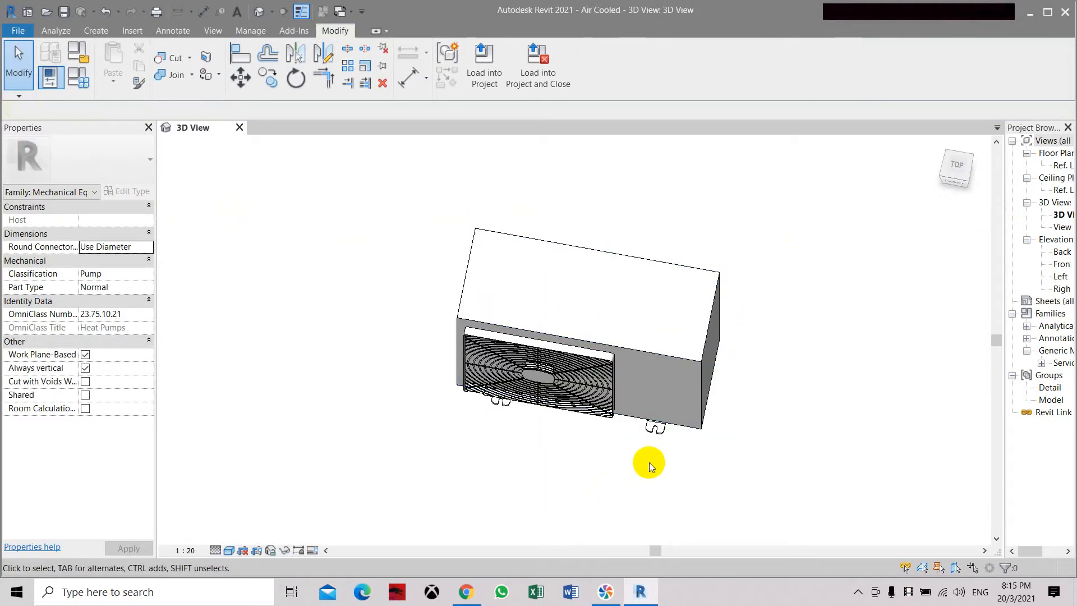
{"action": "scroll", "coordinate": [656, 437], "scroll_direction": "up", "scroll_amount": 4}
{"action": "scroll", "coordinate": [718, 343], "scroll_direction": "down", "scroll_amount": 4}
{"action": "left_click_drag", "start_coordinate": [963, 177], "coordinate": [919, 205]}
{"action": "middle_click_drag", "start_coordinate": [751, 317], "coordinate": [680, 398]}
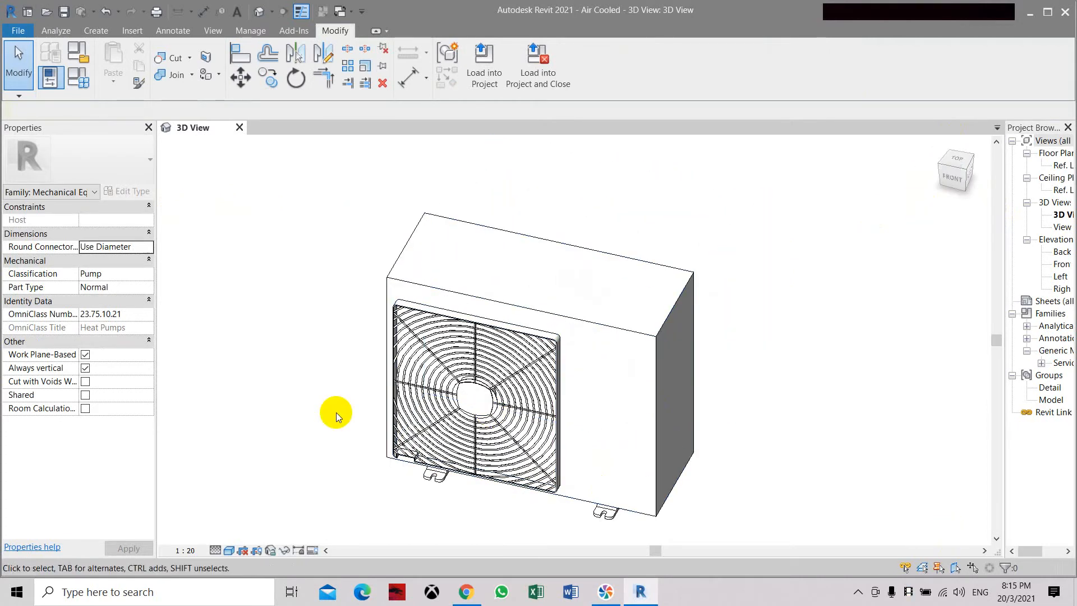
{"action": "left_click", "coordinate": [464, 284]}
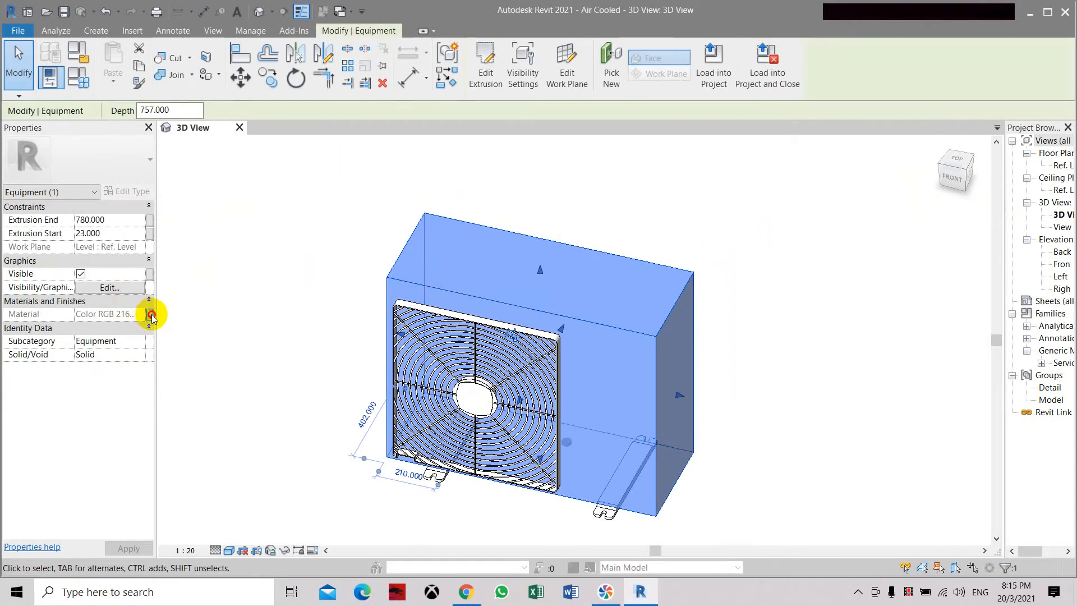
{"action": "left_click", "coordinate": [151, 315]}
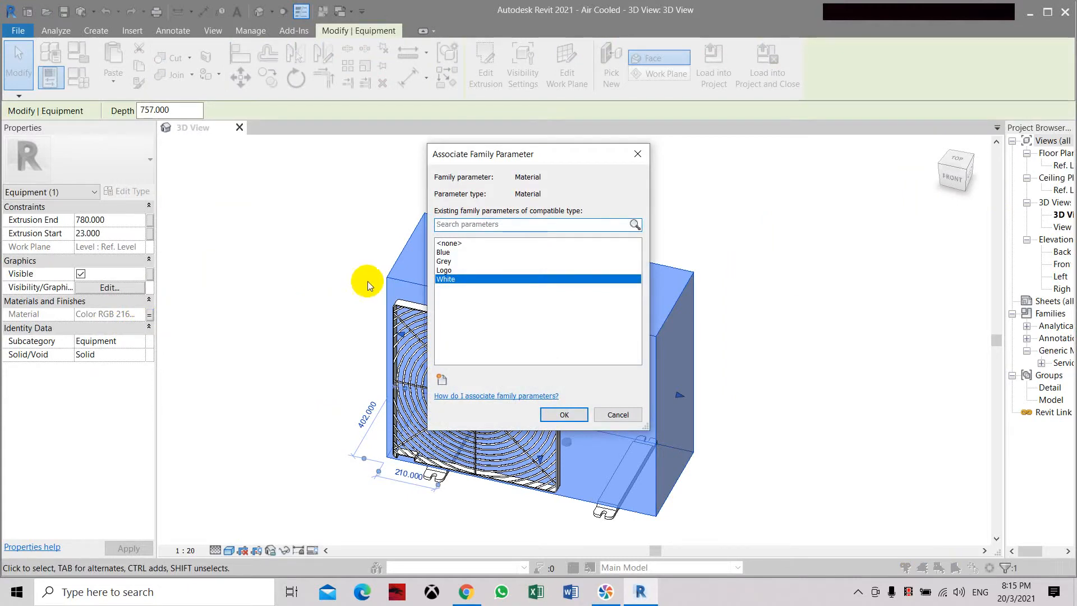
{"action": "left_click", "coordinate": [564, 414]}
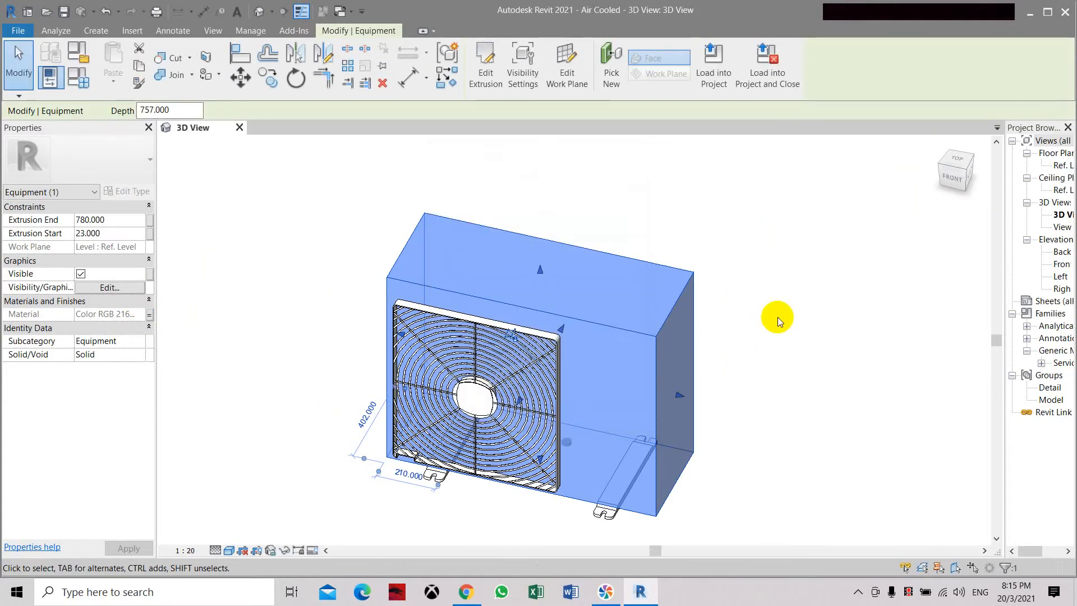
Step: Save the family without the lid and back plate, and clear the casing selection
{"action": "left_click_drag", "start_coordinate": [961, 173], "coordinate": [896, 148]}
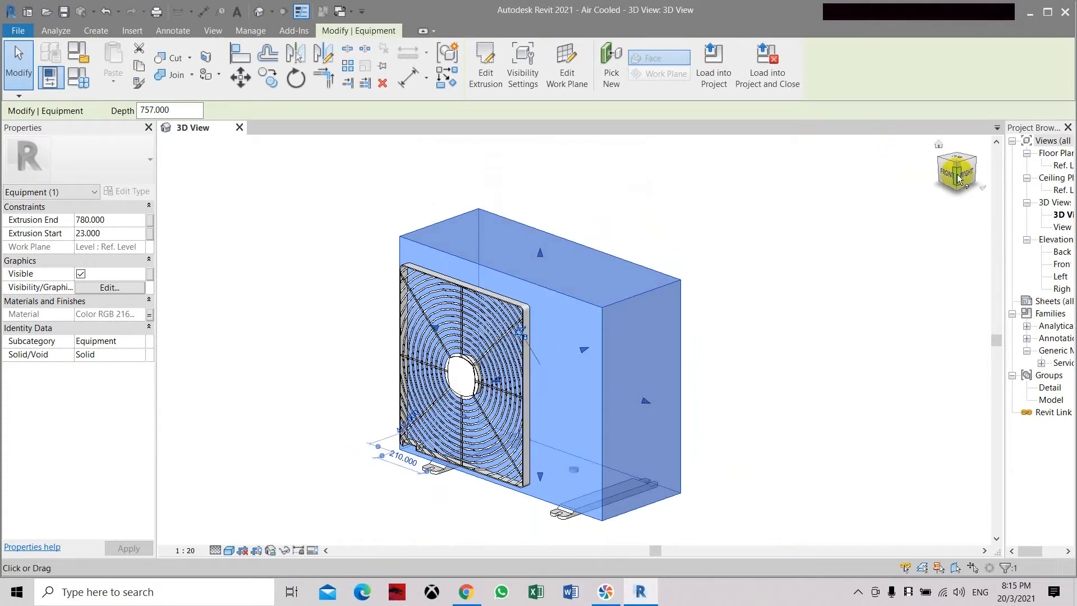
{"action": "left_click", "coordinate": [17, 31]}
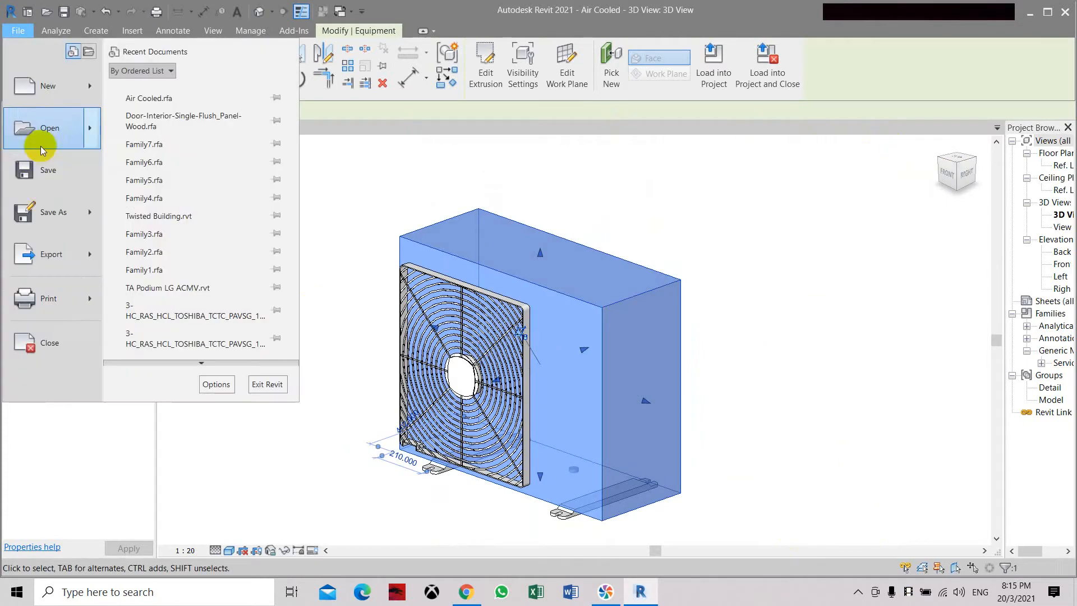
{"action": "left_click", "coordinate": [40, 186]}
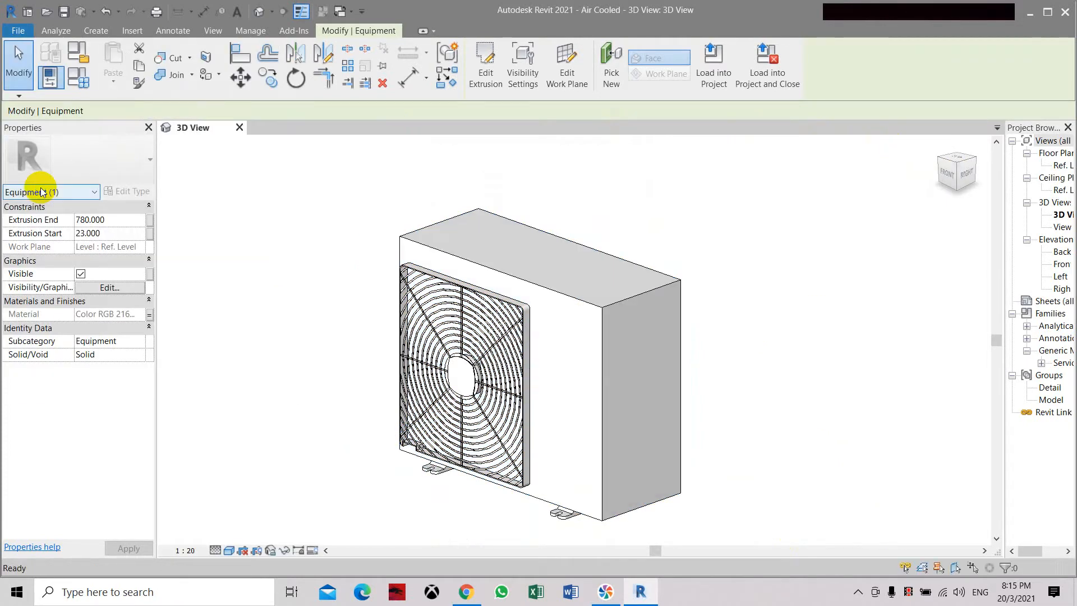
{"action": "key", "text": "Escape"}
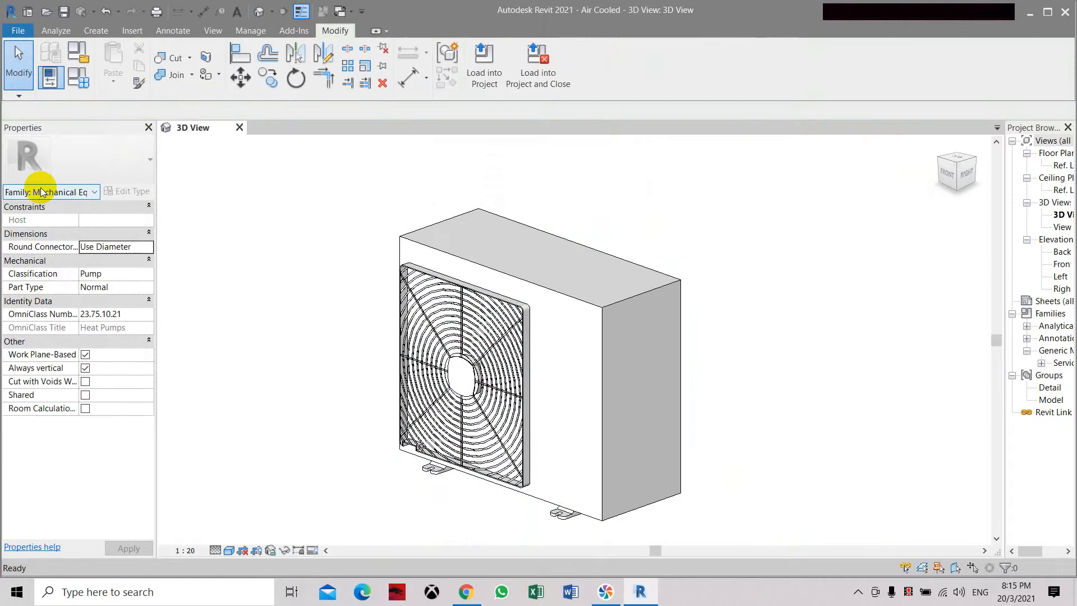
Step: Examine the pipe connectors and their dimension labels in the Ref. Level floor plan and the Front elevation
{"action": "double_click", "coordinate": [1063, 165]}
{"action": "scroll", "coordinate": [605, 382], "scroll_direction": "up", "scroll_amount": 5}
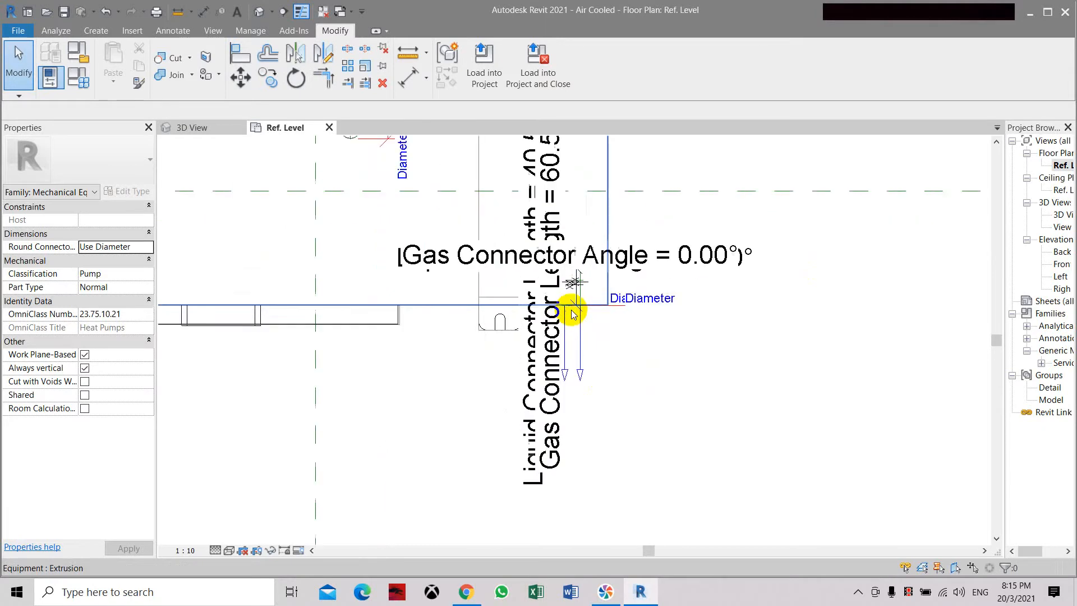
{"action": "scroll", "coordinate": [574, 309], "scroll_direction": "down", "scroll_amount": 2}
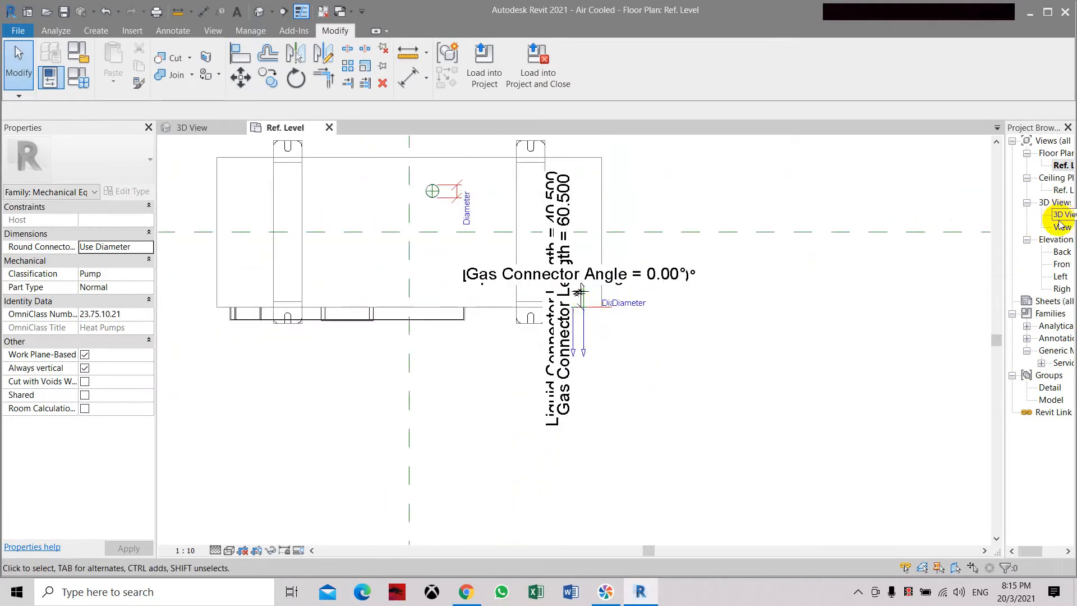
{"action": "double_click", "coordinate": [1059, 263]}
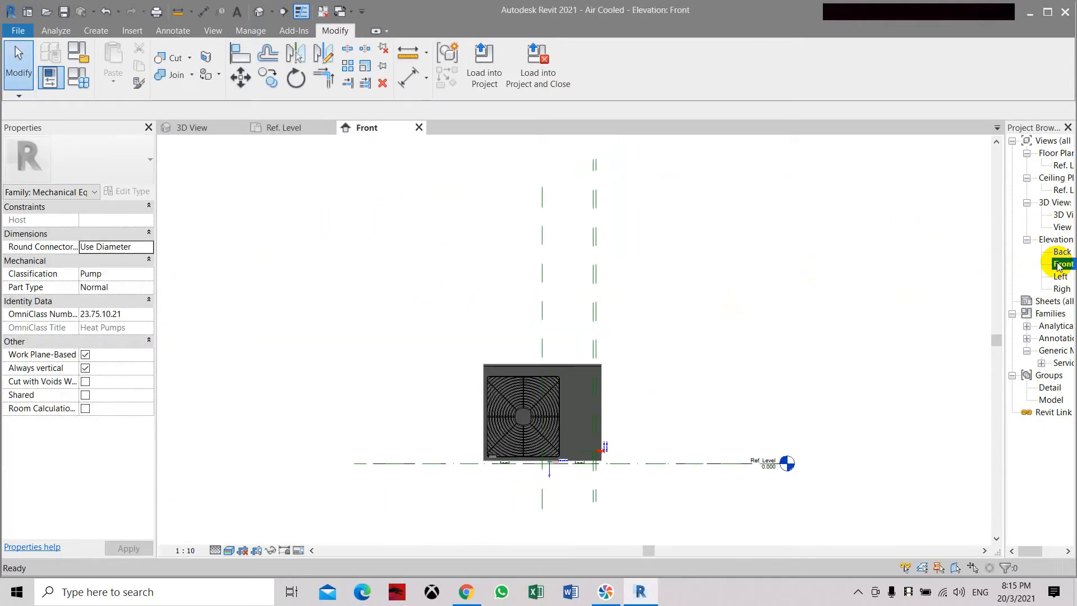
{"action": "scroll", "coordinate": [611, 459], "scroll_direction": "up", "scroll_amount": 5}
{"action": "left_click", "coordinate": [1065, 263]}
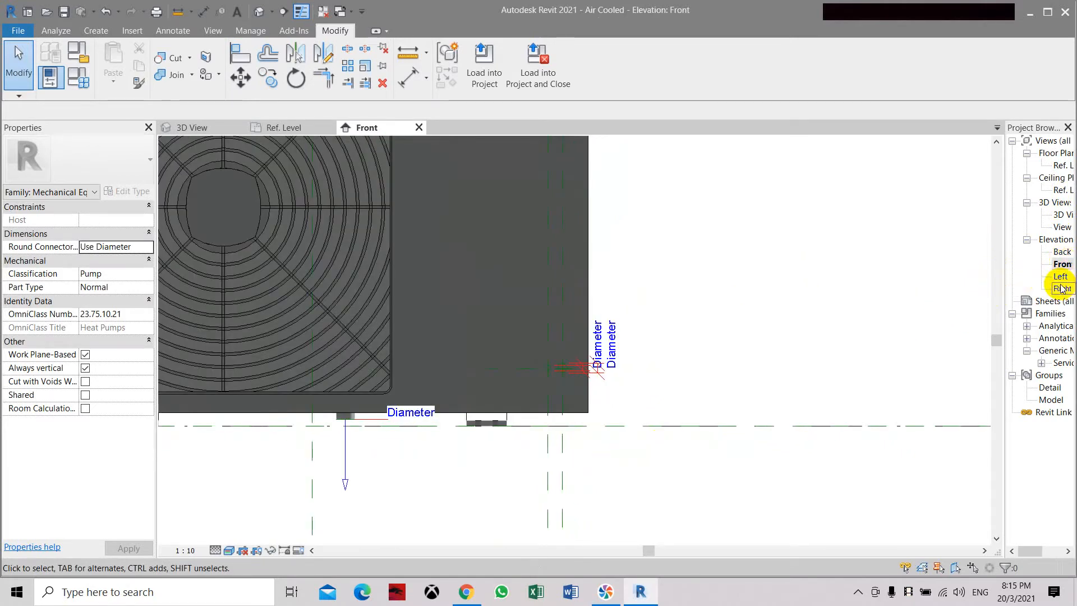
{"action": "scroll", "coordinate": [816, 272], "scroll_direction": "down", "scroll_amount": 4}
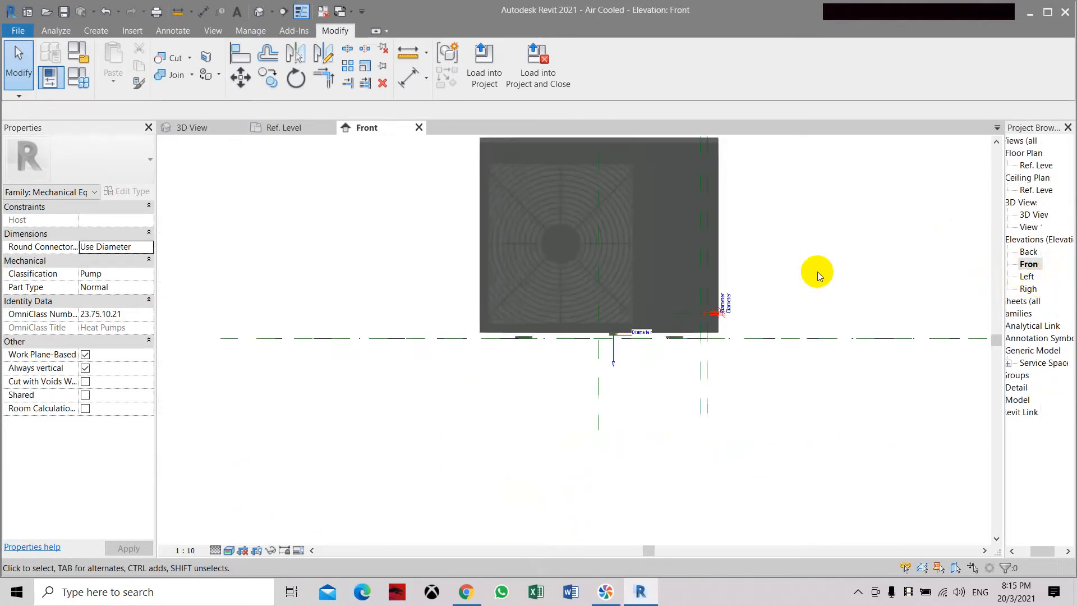
{"action": "scroll", "coordinate": [640, 265], "scroll_direction": "up", "scroll_amount": 2}
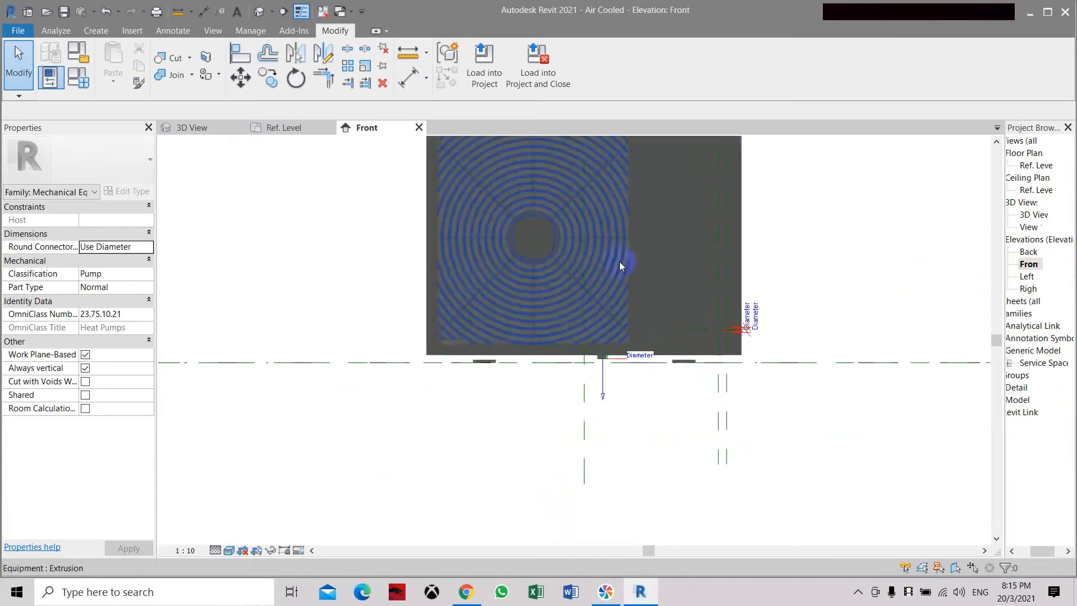
Step: Open the default 3D view, set its scale to 1:10, and inspect the fan grille extrusion on the unit's front
{"action": "left_click", "coordinate": [588, 265]}
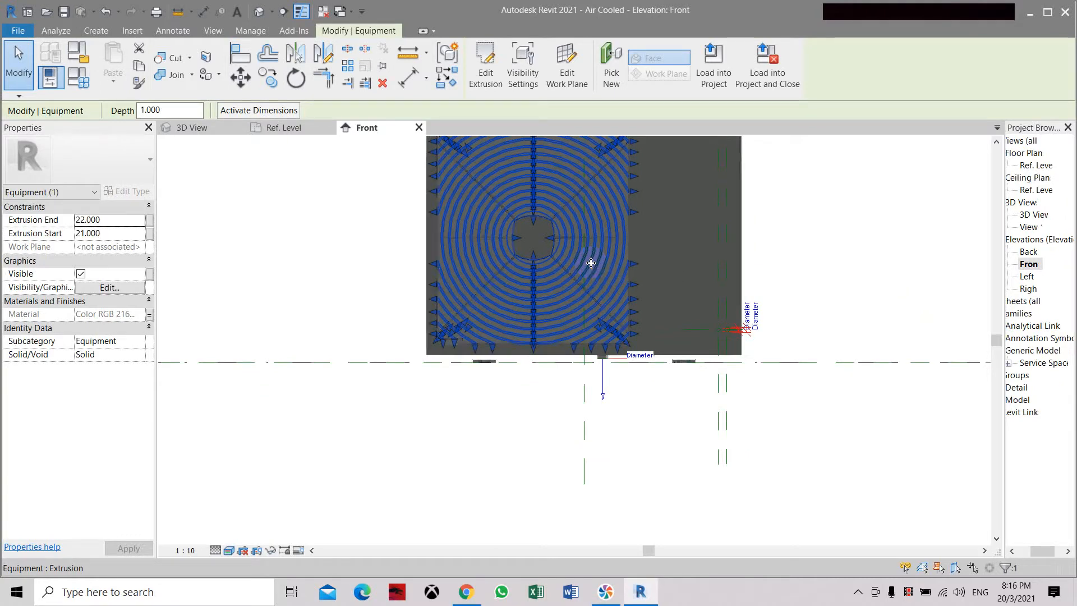
{"action": "scroll", "coordinate": [815, 262], "scroll_direction": "down", "scroll_amount": 5}
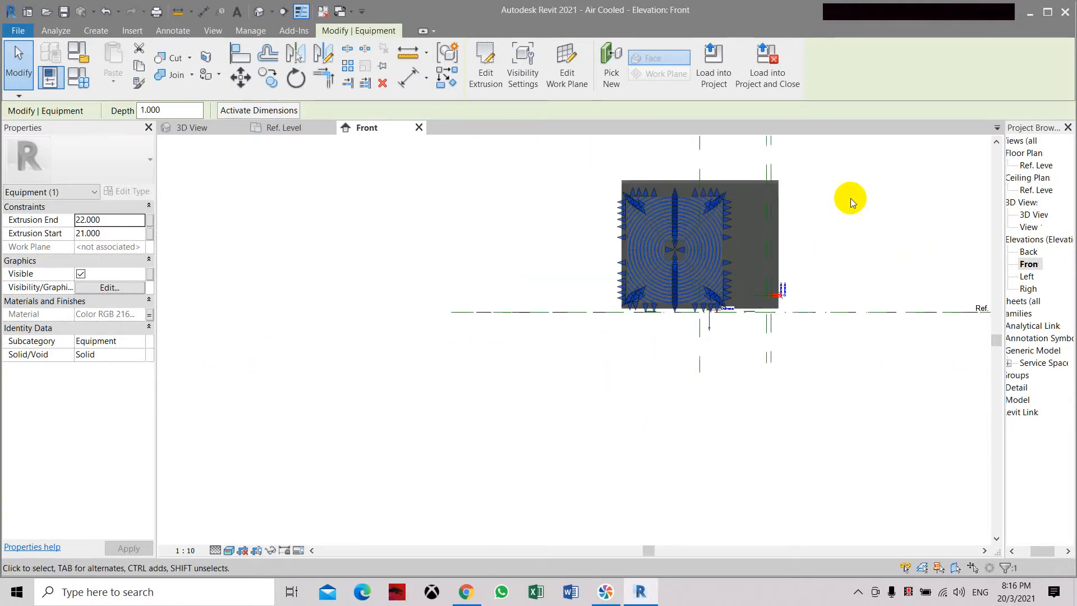
{"action": "scroll", "coordinate": [858, 181], "scroll_direction": "up", "scroll_amount": 4}
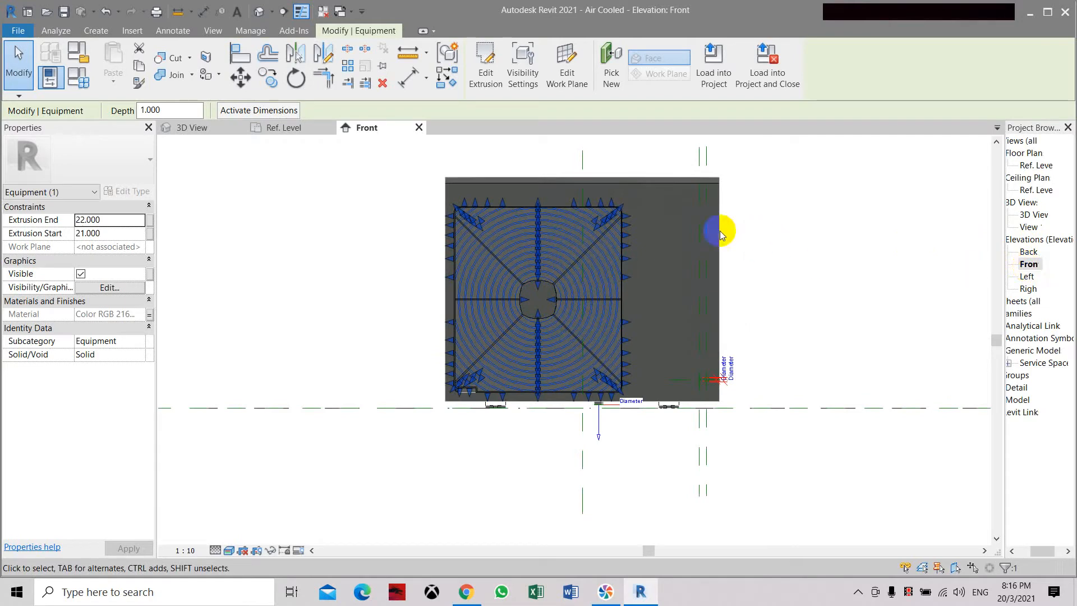
{"action": "left_click", "coordinate": [258, 14]}
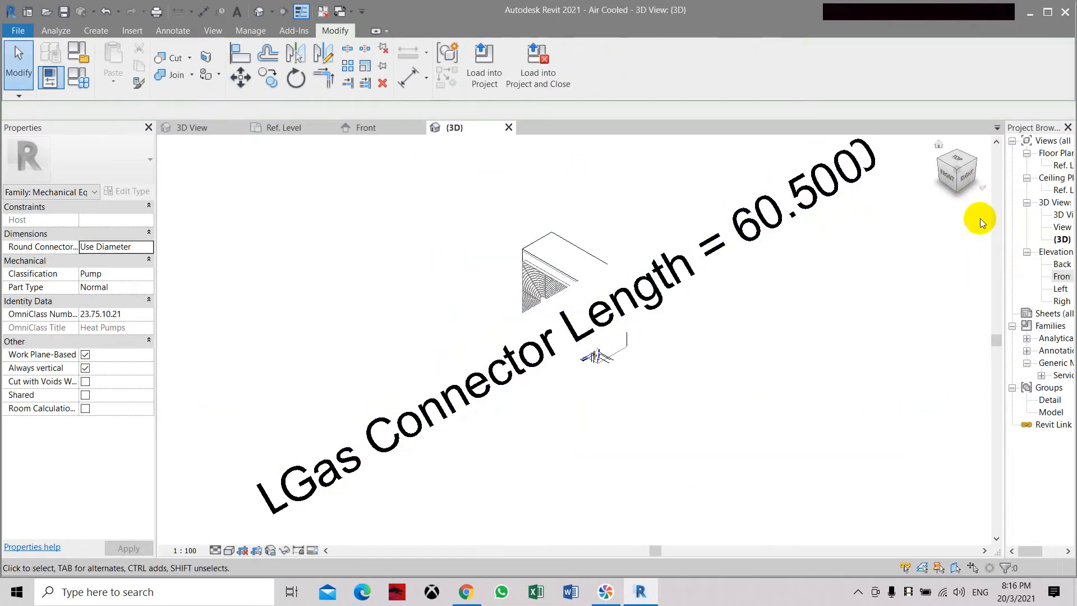
{"action": "left_click", "coordinate": [956, 176]}
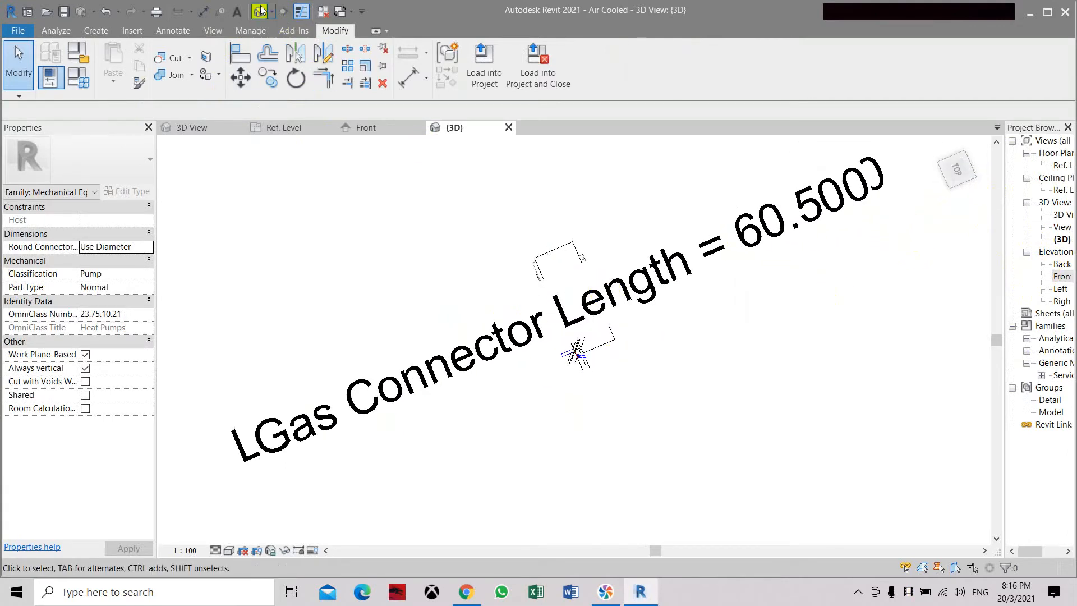
{"action": "left_click_drag", "start_coordinate": [960, 177], "coordinate": [223, 518]}
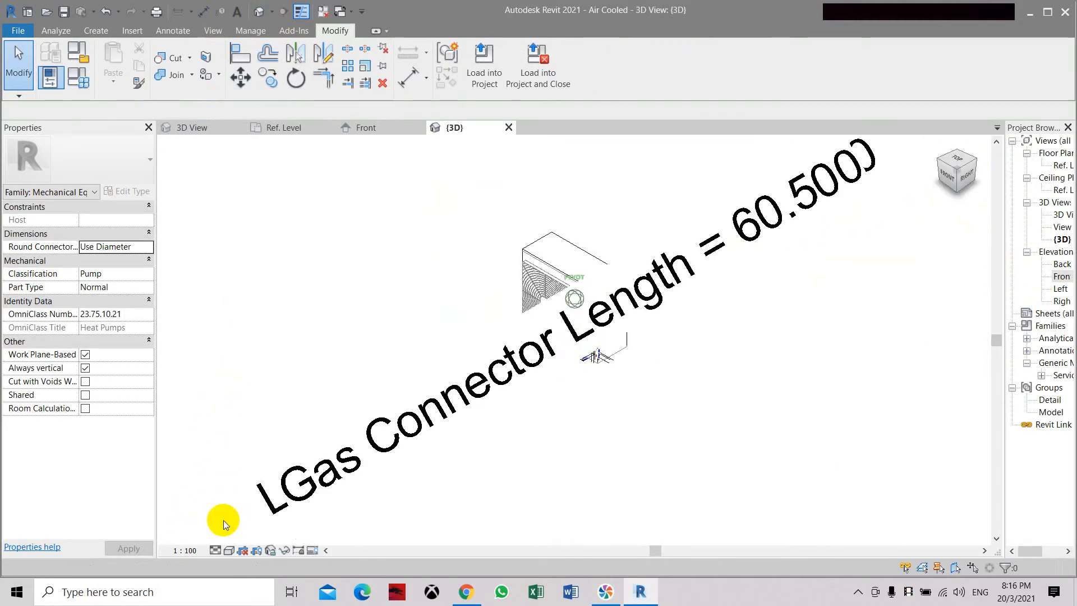
{"action": "left_click", "coordinate": [184, 551]}
{"action": "left_click", "coordinate": [204, 416]}
{"action": "scroll", "coordinate": [561, 455], "scroll_direction": "up", "scroll_amount": 6}
{"action": "left_click", "coordinate": [641, 342]}
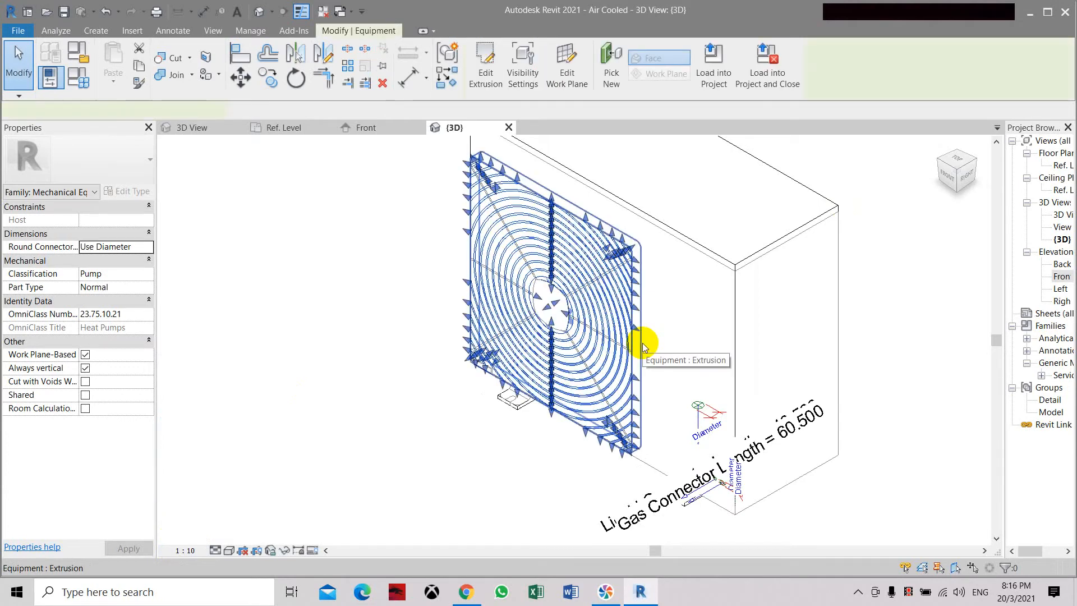
{"action": "key", "text": "Escape"}
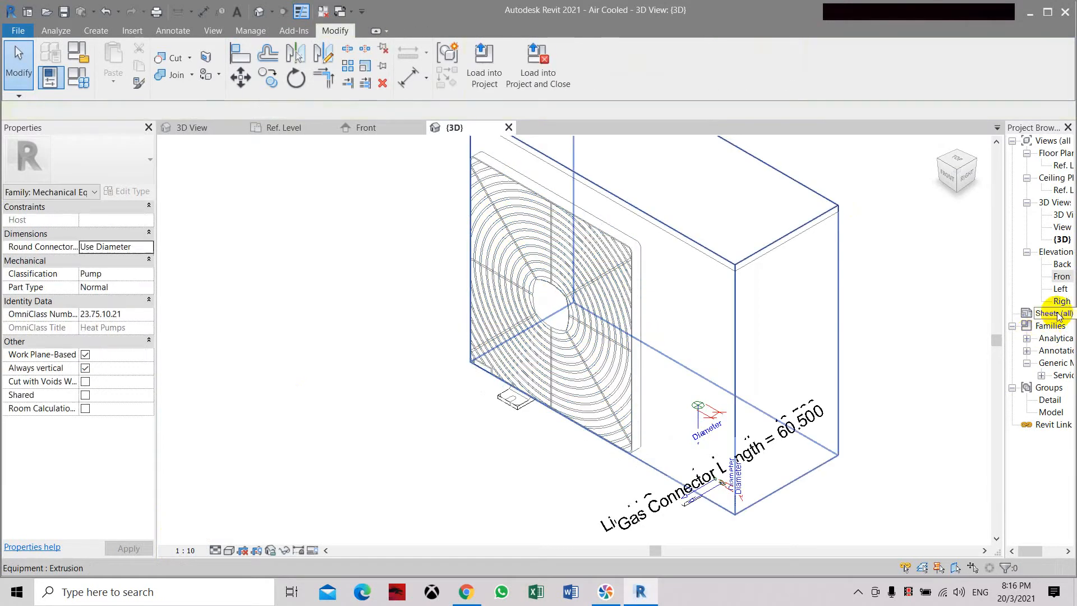
Step: Delete the fan grille's central hub, radial spokes and concentric rings in the Front elevation
{"action": "double_click", "coordinate": [1062, 277]}
{"action": "scroll", "coordinate": [688, 308], "scroll_direction": "up", "scroll_amount": 5}
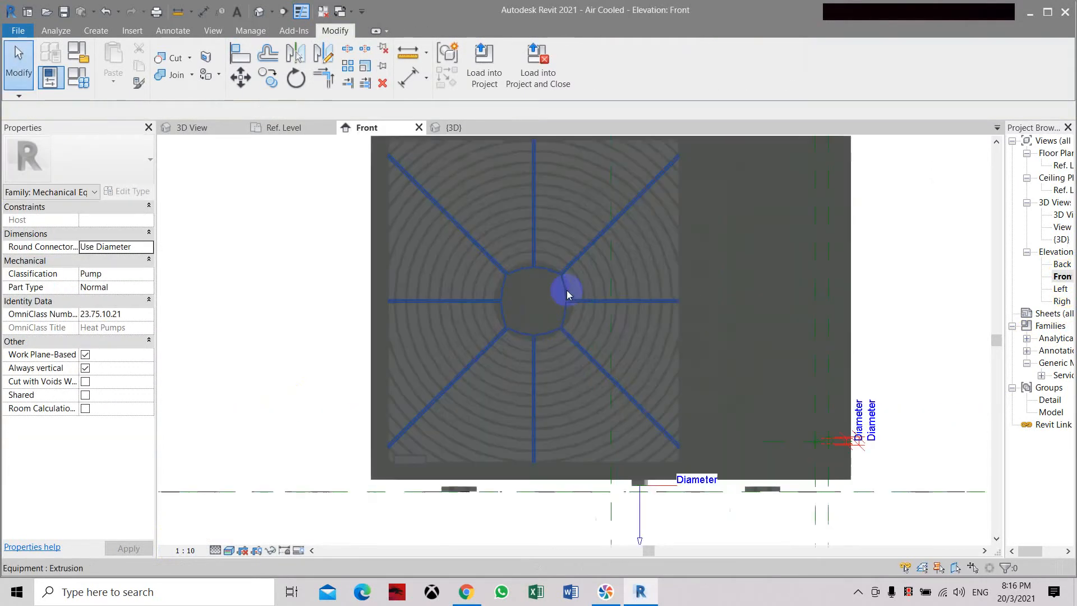
{"action": "scroll", "coordinate": [525, 331], "scroll_direction": "down", "scroll_amount": 2}
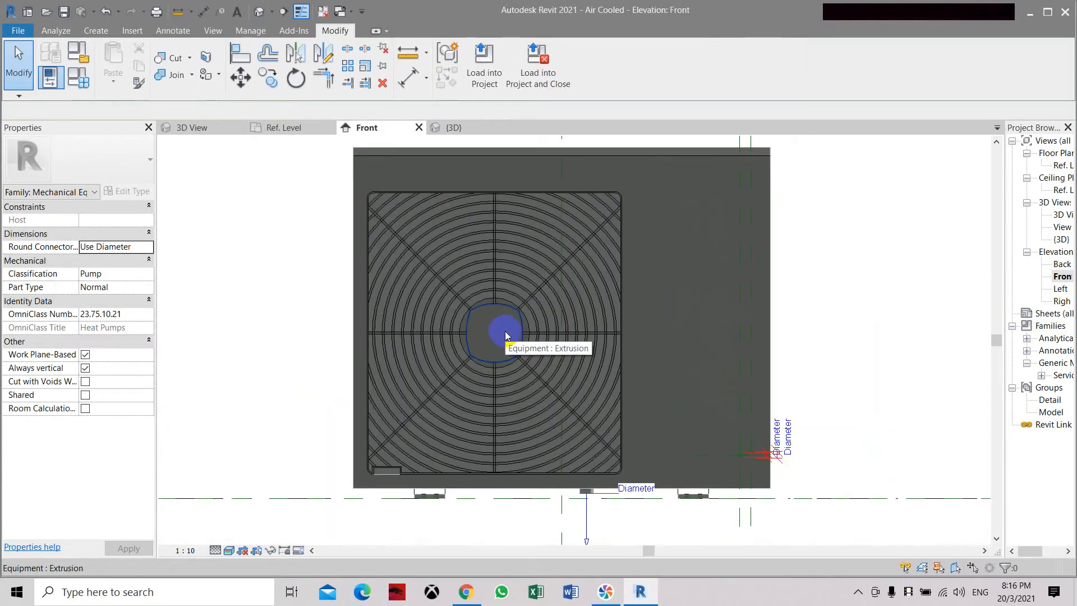
{"action": "scroll", "coordinate": [510, 378], "scroll_direction": "up", "scroll_amount": 1}
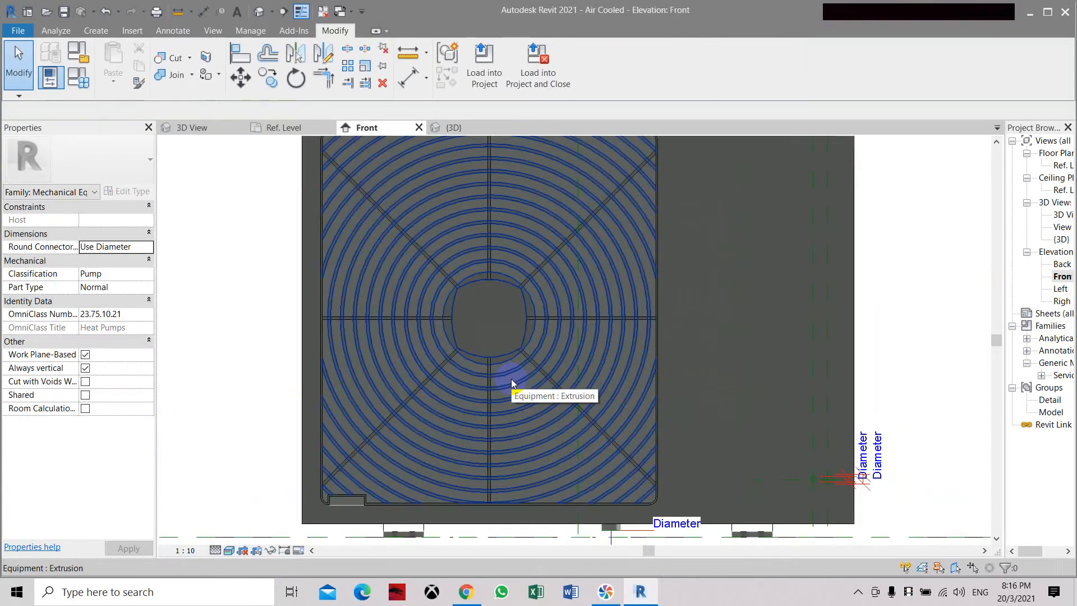
{"action": "scroll", "coordinate": [481, 345], "scroll_direction": "down", "scroll_amount": 2}
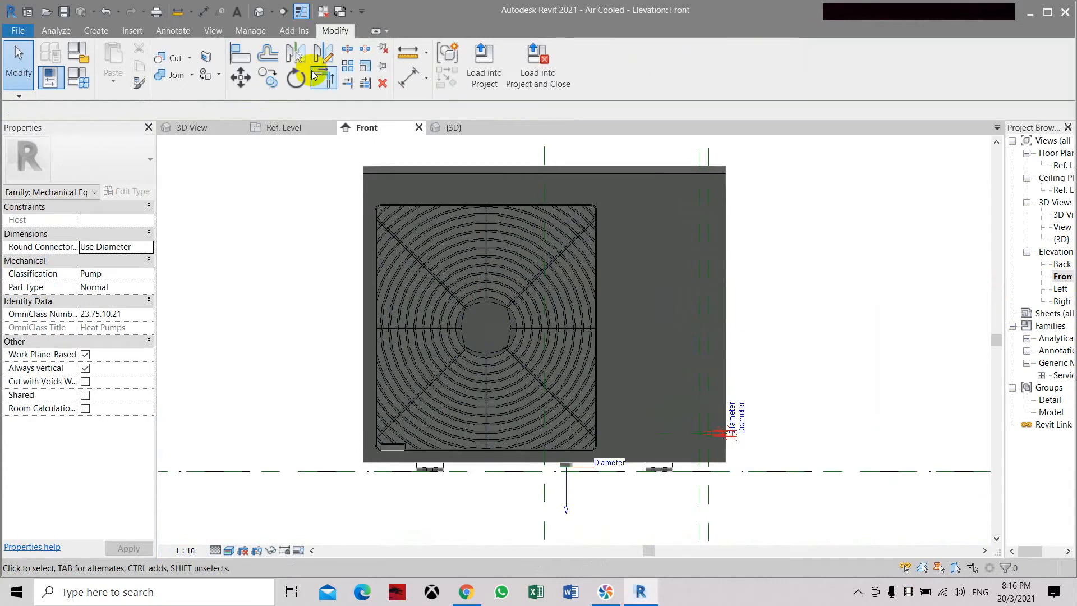
{"action": "left_click", "coordinate": [471, 316]}
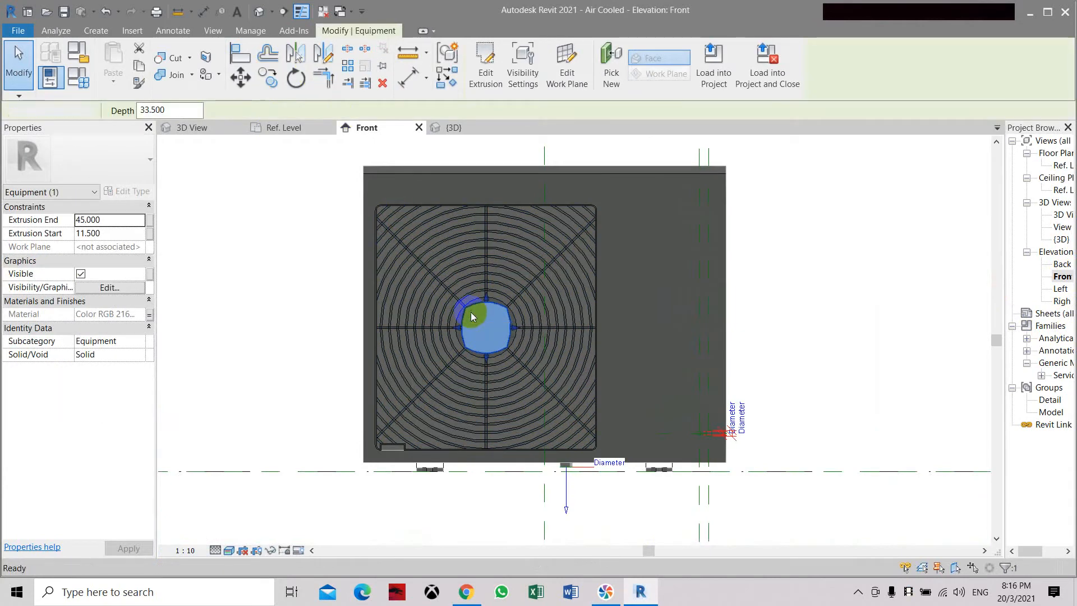
{"action": "key", "text": "Escape"}
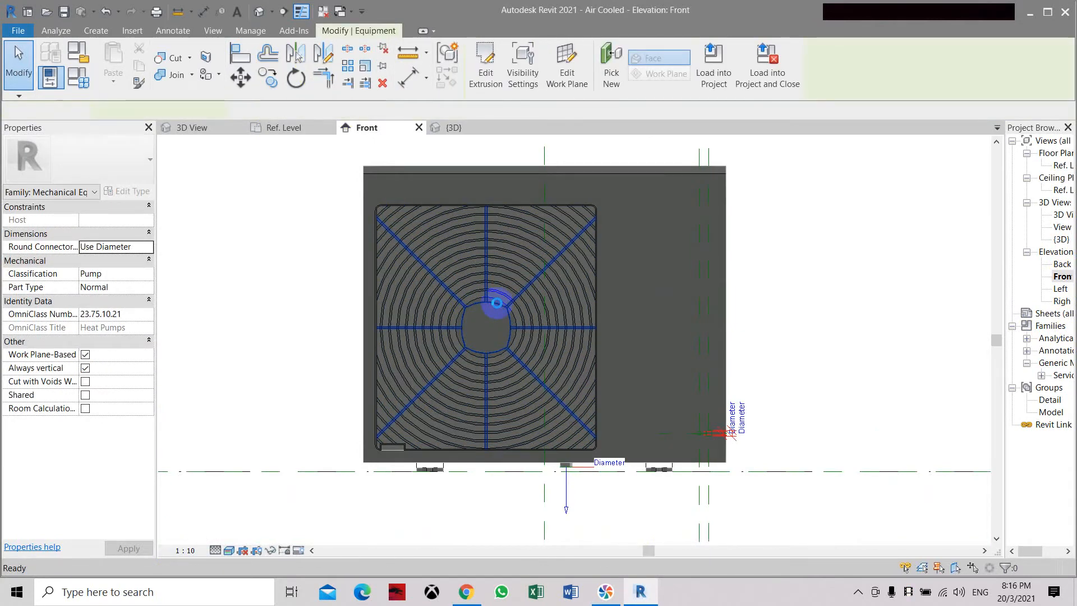
{"action": "left_click", "coordinate": [498, 306]}
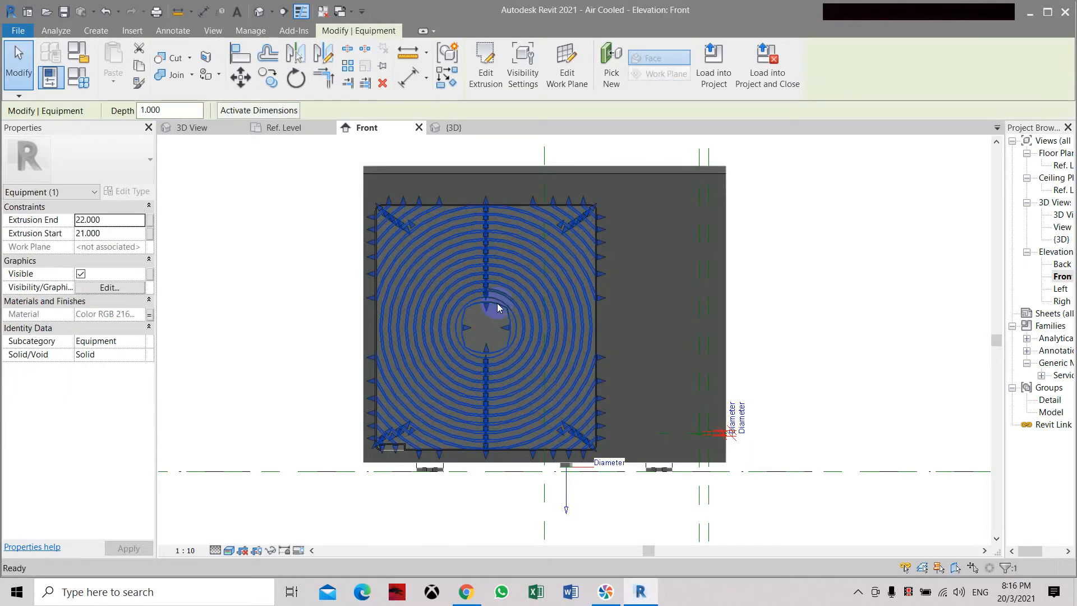
{"action": "key", "text": "Delete"}
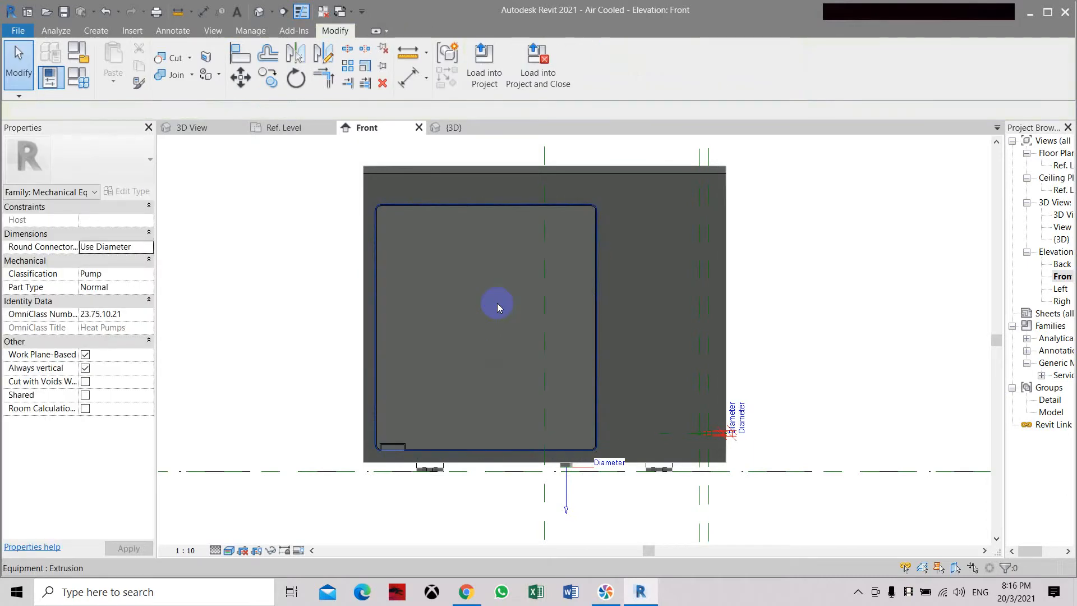
Step: Delete the rounded rectangular grille frame and the small plate at its lower corner
{"action": "left_click", "coordinate": [482, 209]}
{"action": "key", "text": "Escape"}
{"action": "left_click", "coordinate": [595, 273]}
{"action": "key", "text": "Escape"}
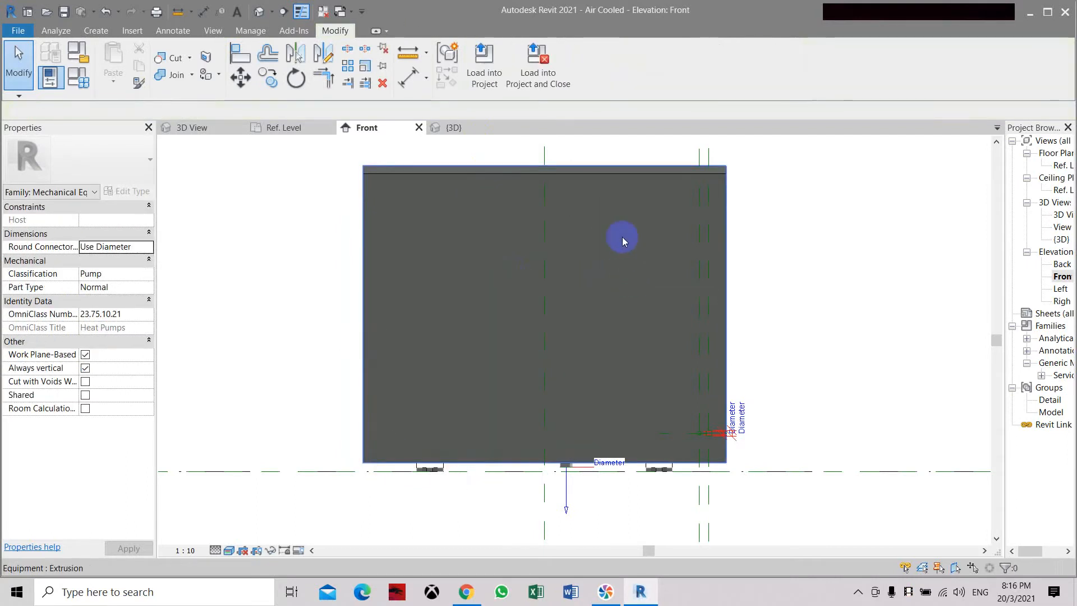
Step: Save the family without the fan grille parts
{"action": "left_click", "coordinate": [23, 34]}
{"action": "left_click", "coordinate": [52, 184]}
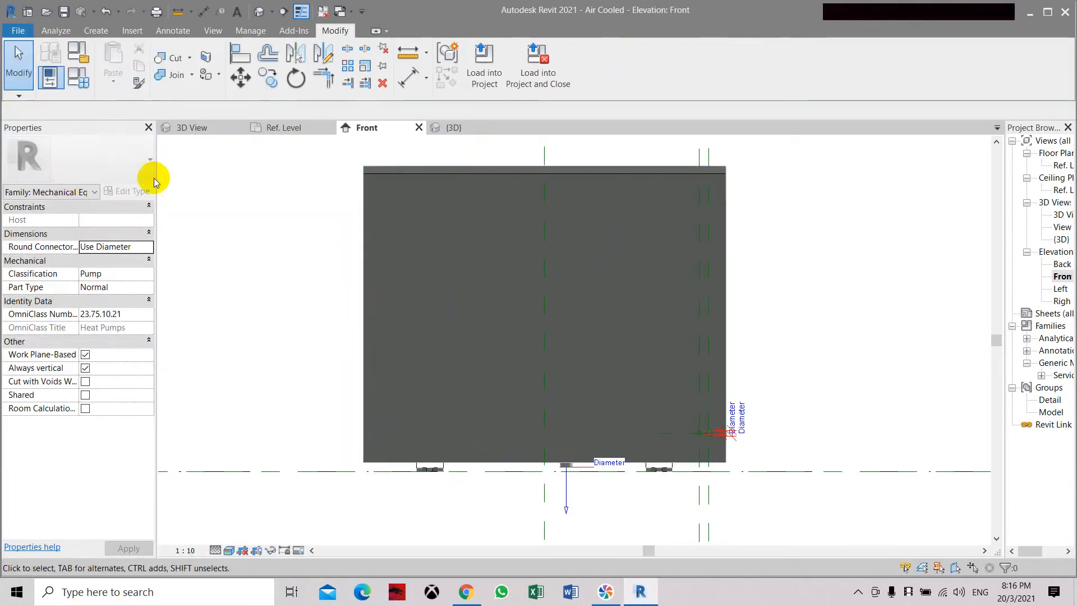
{"action": "left_click", "coordinate": [55, 183]}
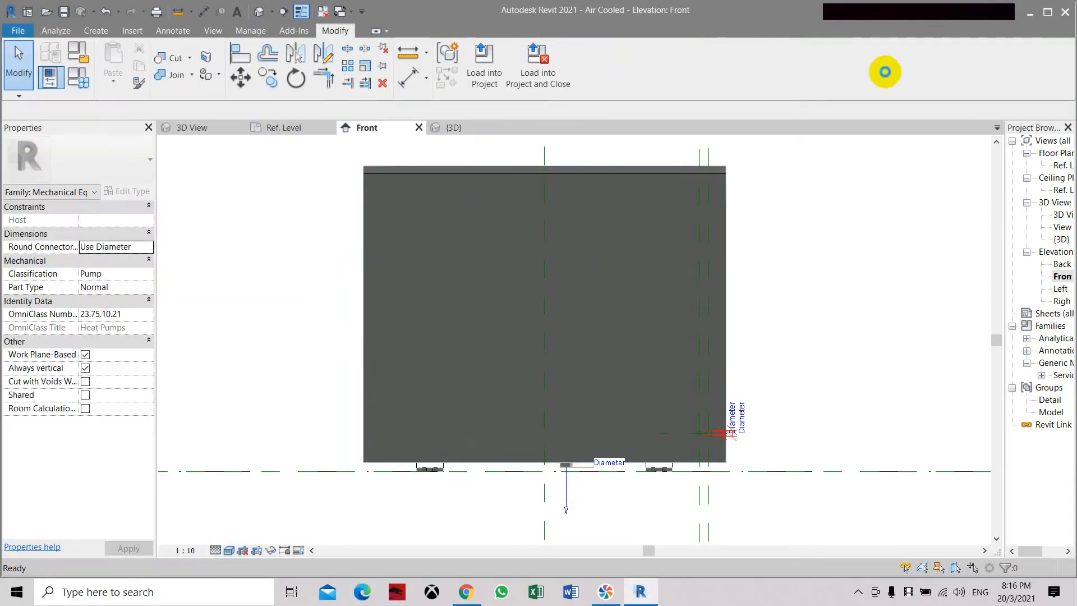
Step: Place the Air Cooled.0007 and Air Cooled files beside Air Cooled.0001 on the desktop and check the Air Cooled file's size
{"action": "left_click", "coordinate": [1025, 15]}
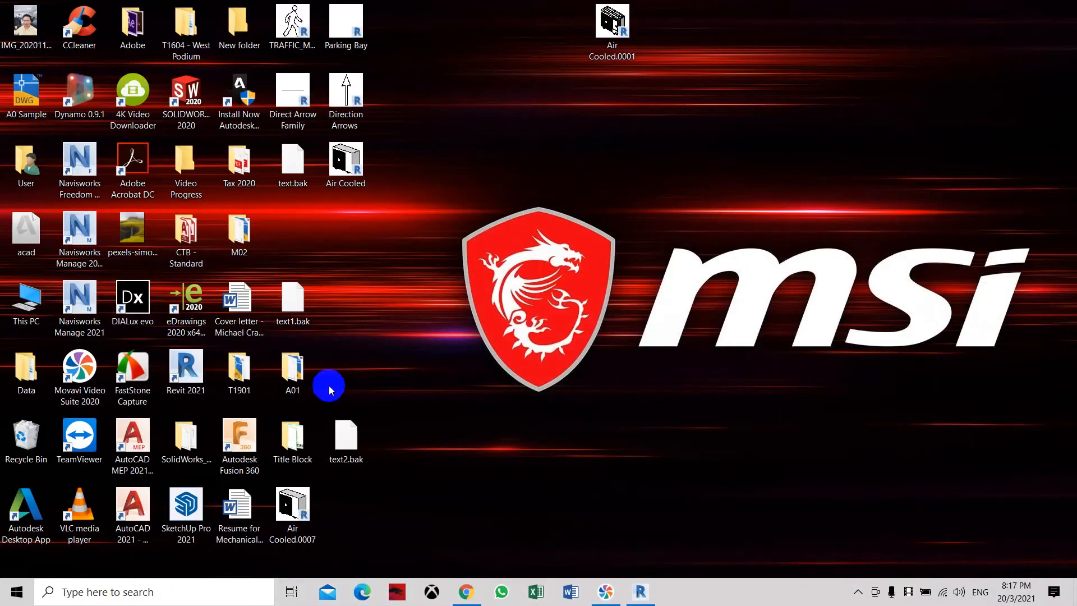
{"action": "left_click_drag", "start_coordinate": [305, 516], "coordinate": [676, 33]}
{"action": "left_click_drag", "start_coordinate": [346, 165], "coordinate": [547, 24]}
{"action": "right_click", "coordinate": [547, 24]}
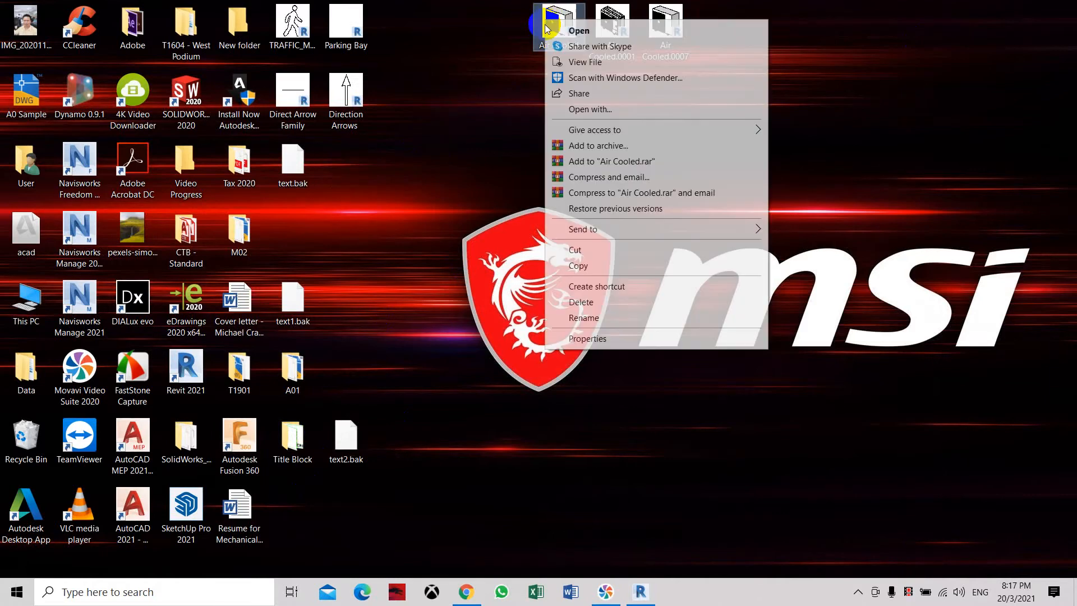
{"action": "left_click", "coordinate": [610, 335]}
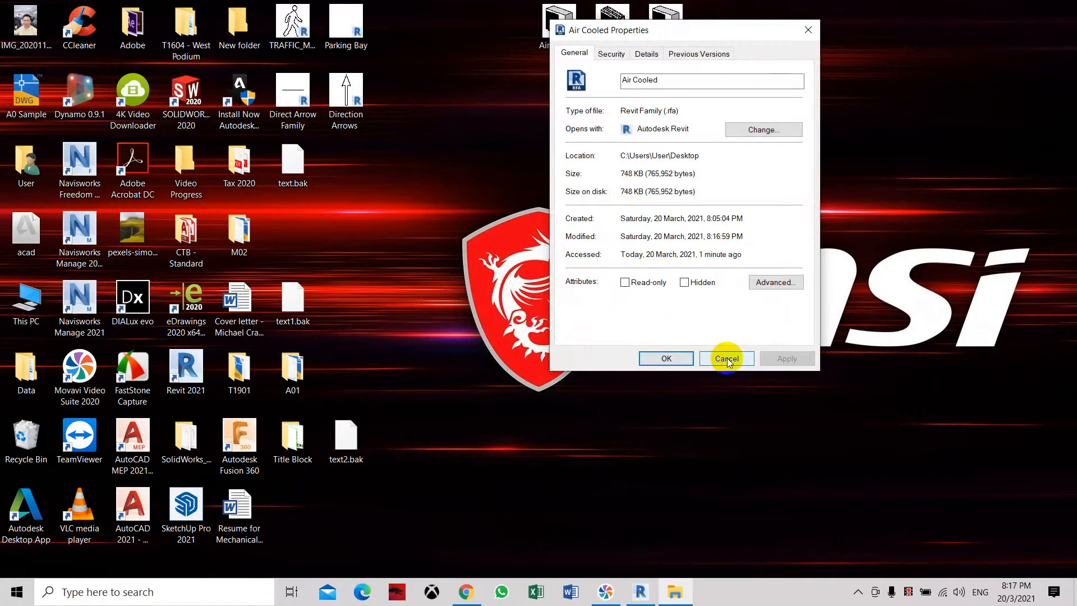
{"action": "left_click", "coordinate": [674, 359]}
Step: Switch back to Revit and view the plain casing in the default 3D view and the Front elevation
{"action": "left_click", "coordinate": [633, 599]}
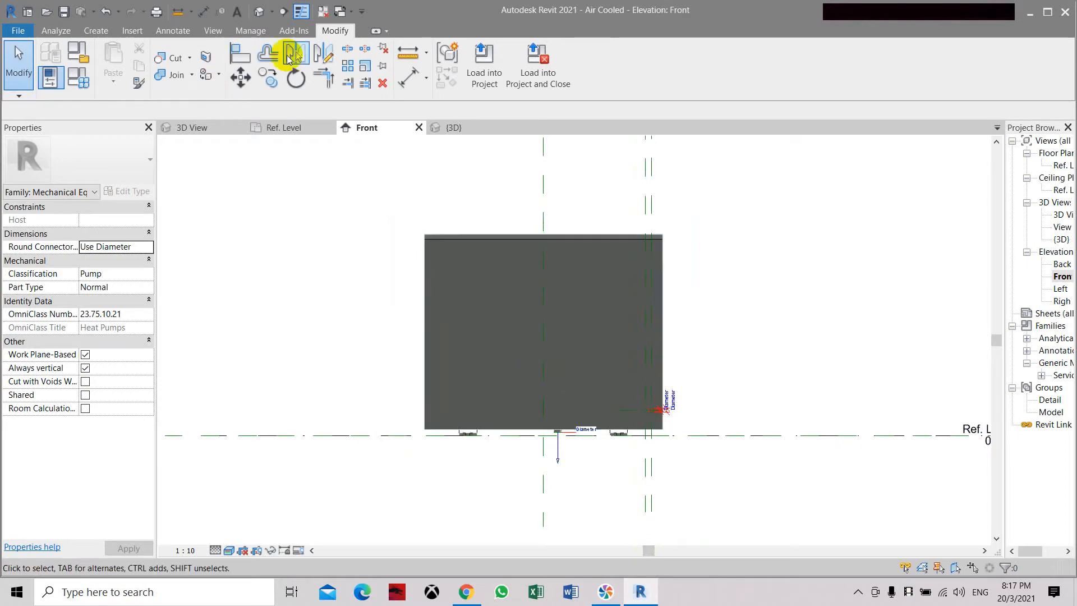
{"action": "left_click", "coordinate": [259, 11]}
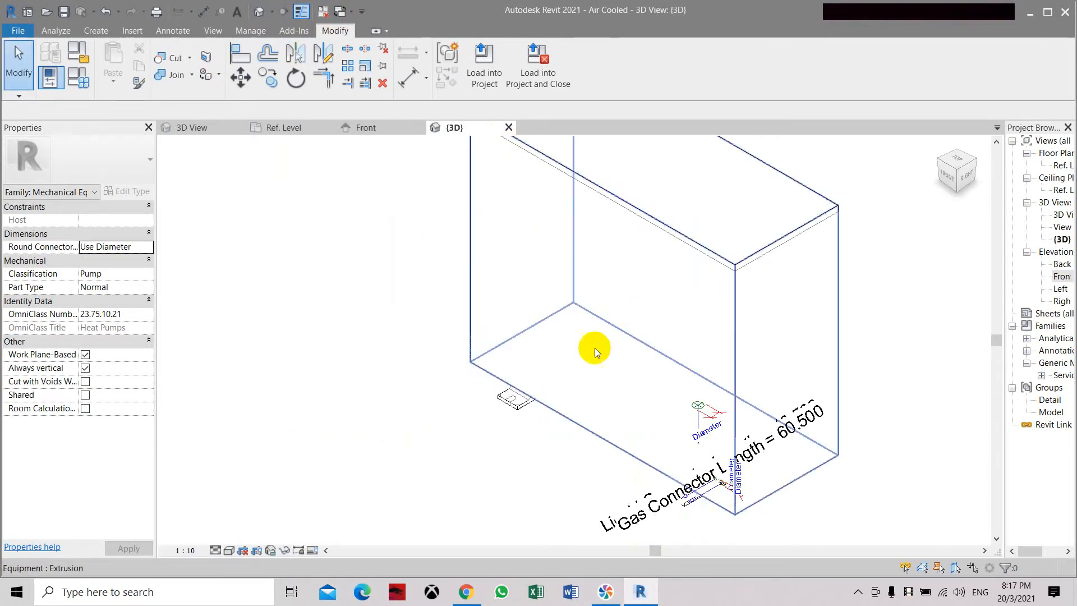
{"action": "double_click", "coordinate": [1059, 276]}
{"action": "scroll", "coordinate": [494, 291], "scroll_direction": "up", "scroll_amount": 2}
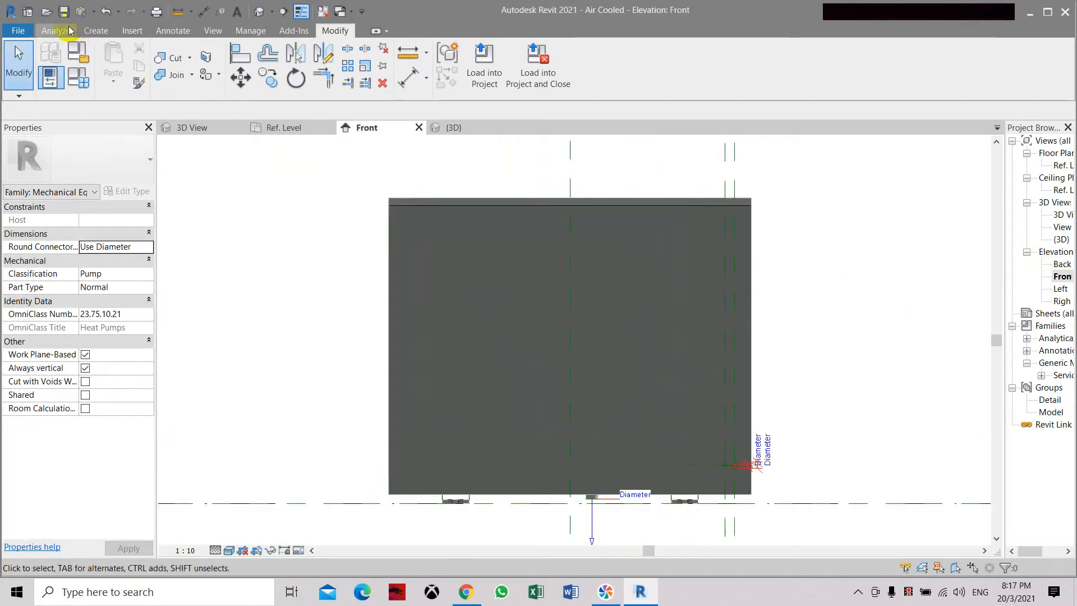
Step: Set the work plane for model lines by picking the casing's front face in the Front elevation
{"action": "left_click", "coordinate": [91, 31]}
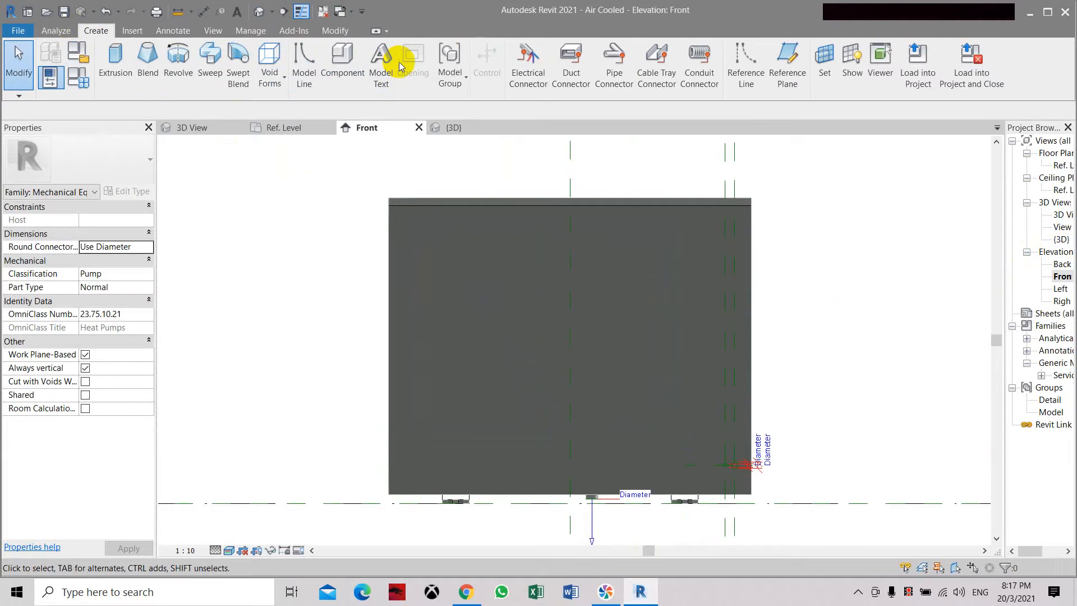
{"action": "left_click", "coordinate": [305, 67]}
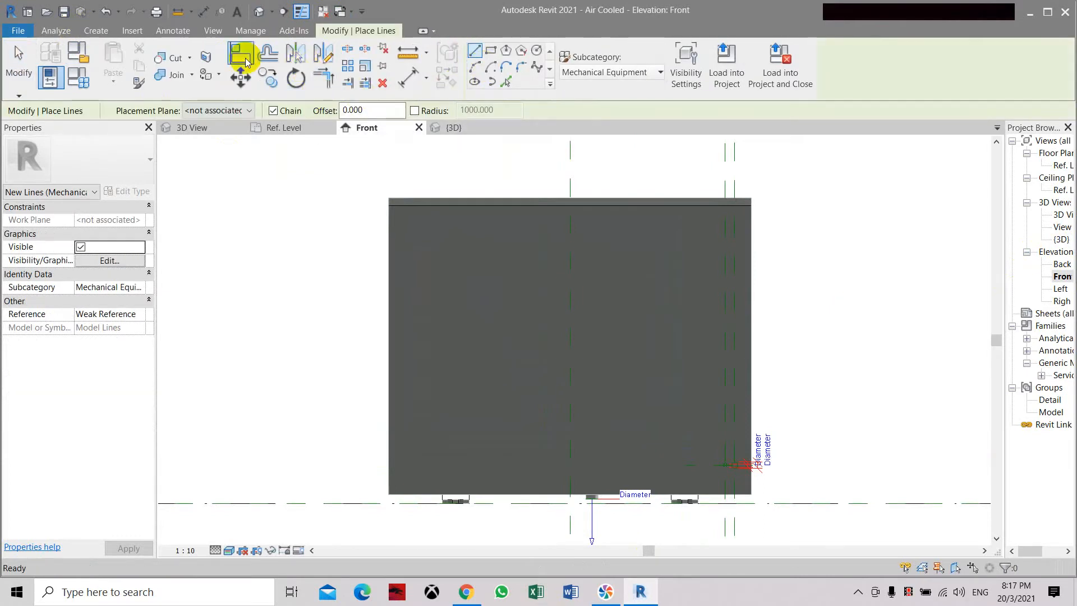
{"action": "left_click", "coordinate": [168, 33]}
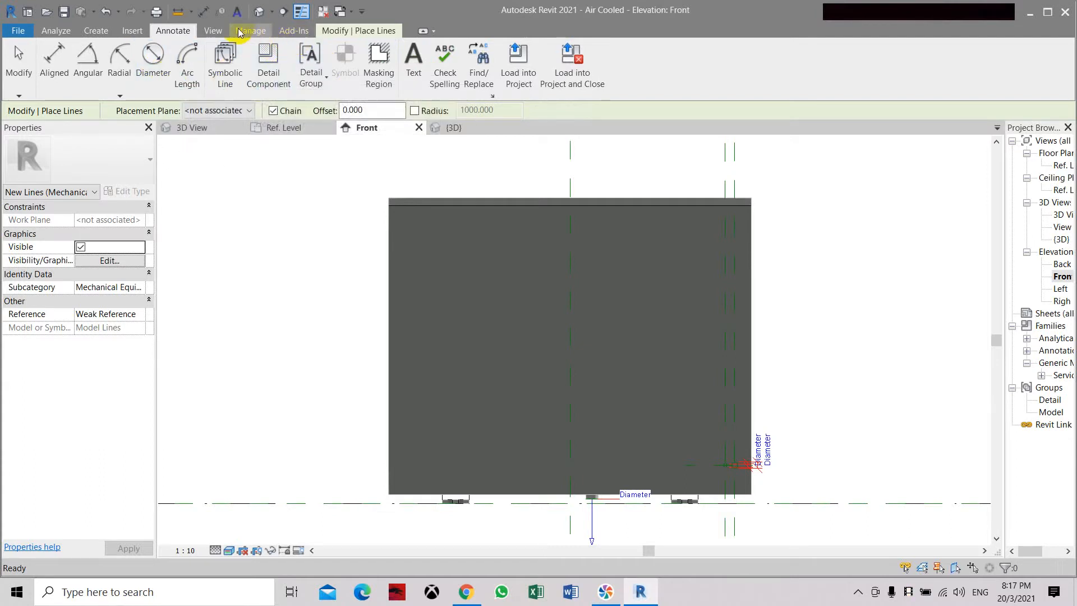
{"action": "left_click", "coordinate": [103, 32]}
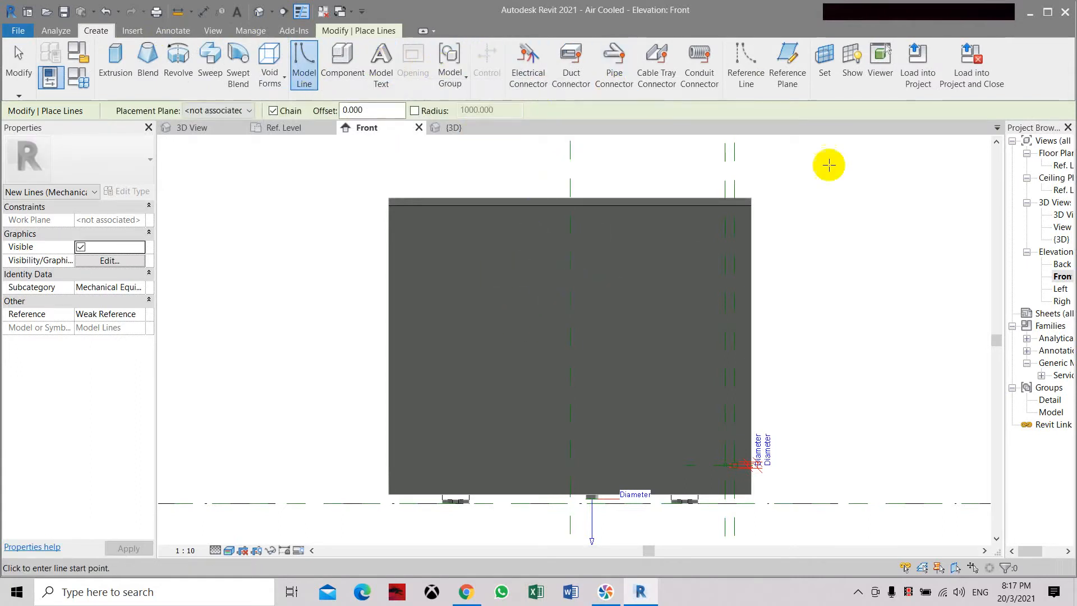
{"action": "left_click", "coordinate": [303, 63]}
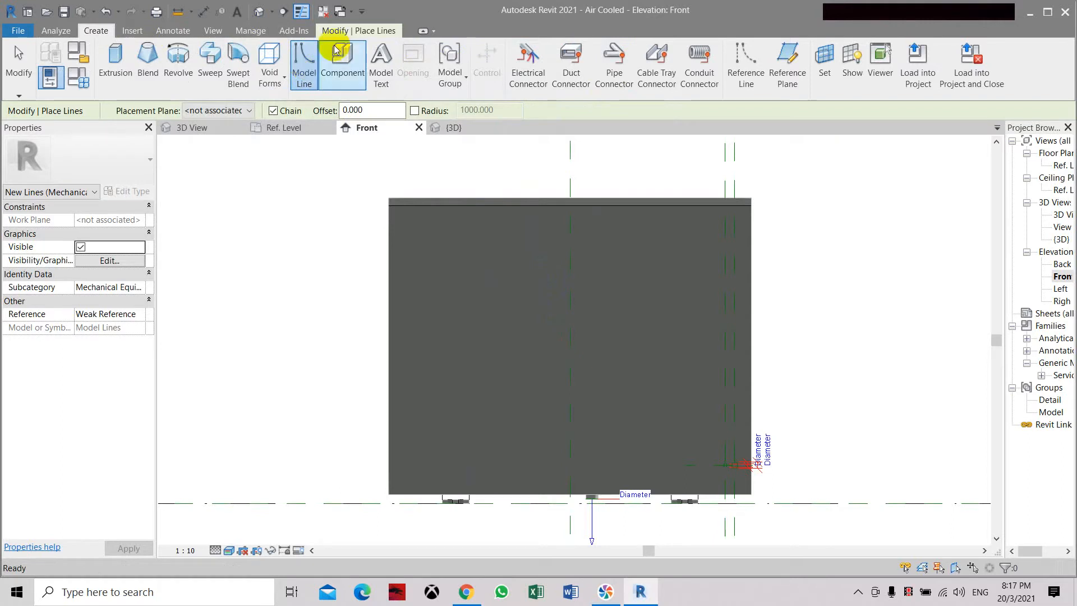
{"action": "middle_click_drag", "start_coordinate": [608, 336], "coordinate": [464, 298]}
{"action": "scroll", "coordinate": [277, 229], "scroll_direction": "up", "scroll_amount": 1}
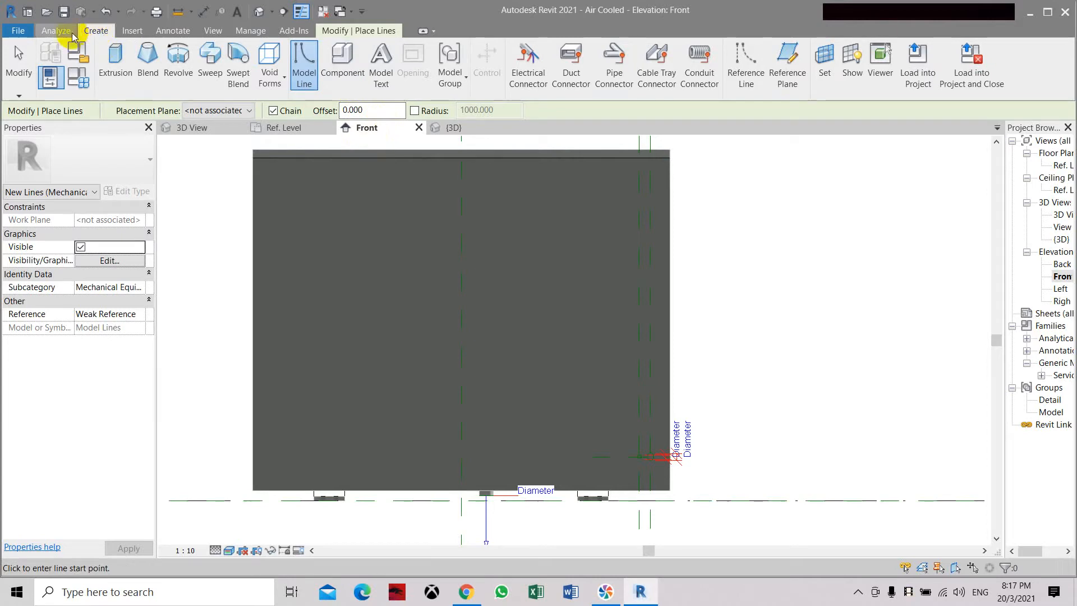
{"action": "left_click", "coordinate": [825, 55]}
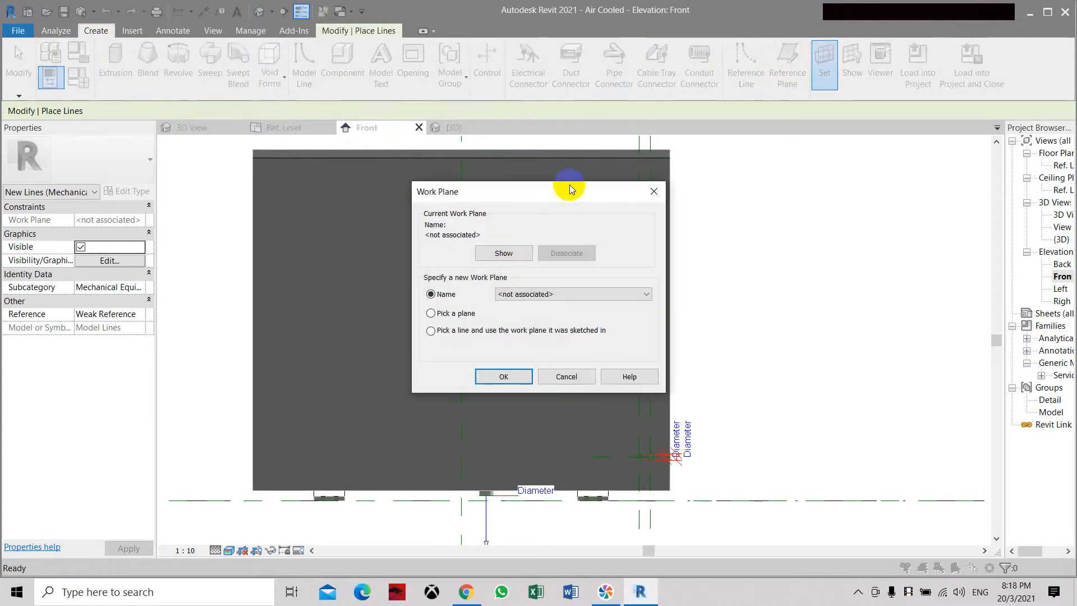
{"action": "left_click", "coordinate": [470, 315]}
{"action": "left_click", "coordinate": [504, 376]}
{"action": "left_click", "coordinate": [416, 321]}
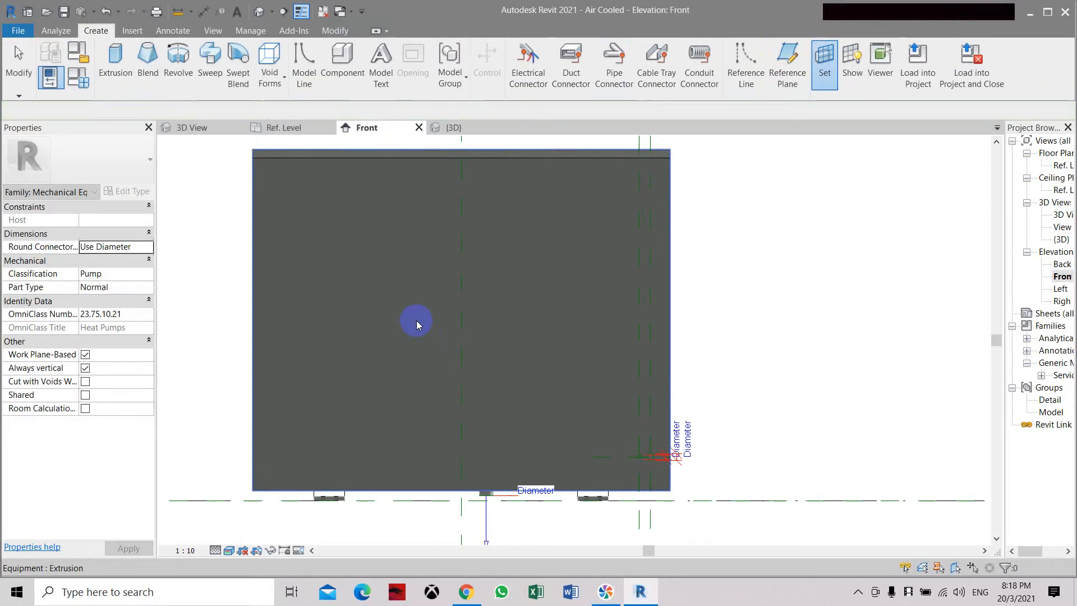
Step: Draw two concentric model-line circles, about 40 mm and 120 mm in radius, on the casing's front face, left of centre
{"action": "left_click", "coordinate": [309, 83]}
{"action": "left_click", "coordinate": [536, 53]}
{"action": "left_click", "coordinate": [391, 308]}
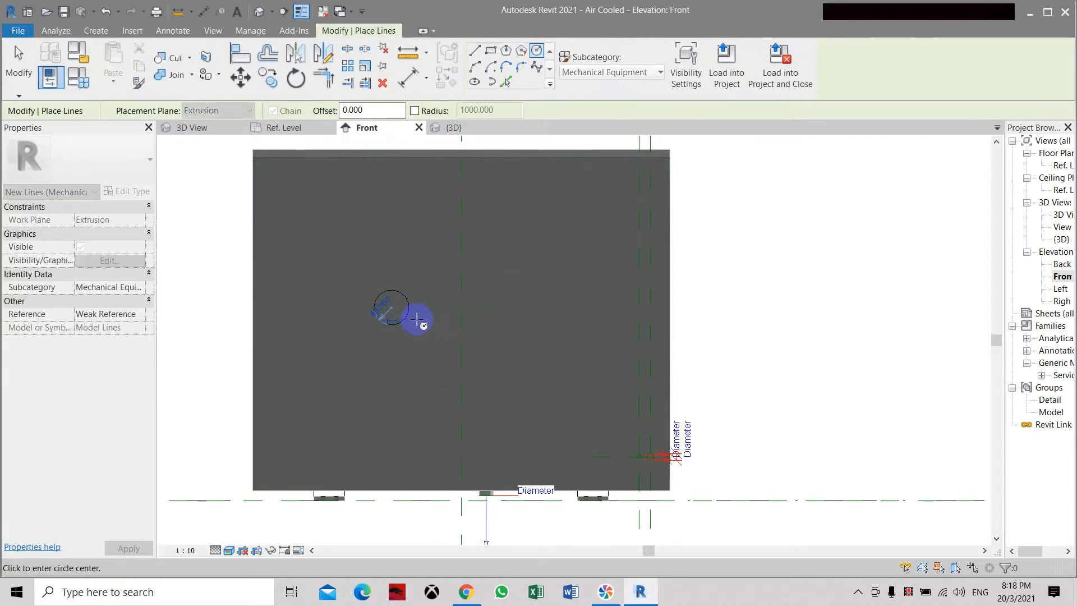
{"action": "scroll", "coordinate": [415, 320], "scroll_direction": "up", "scroll_amount": 2}
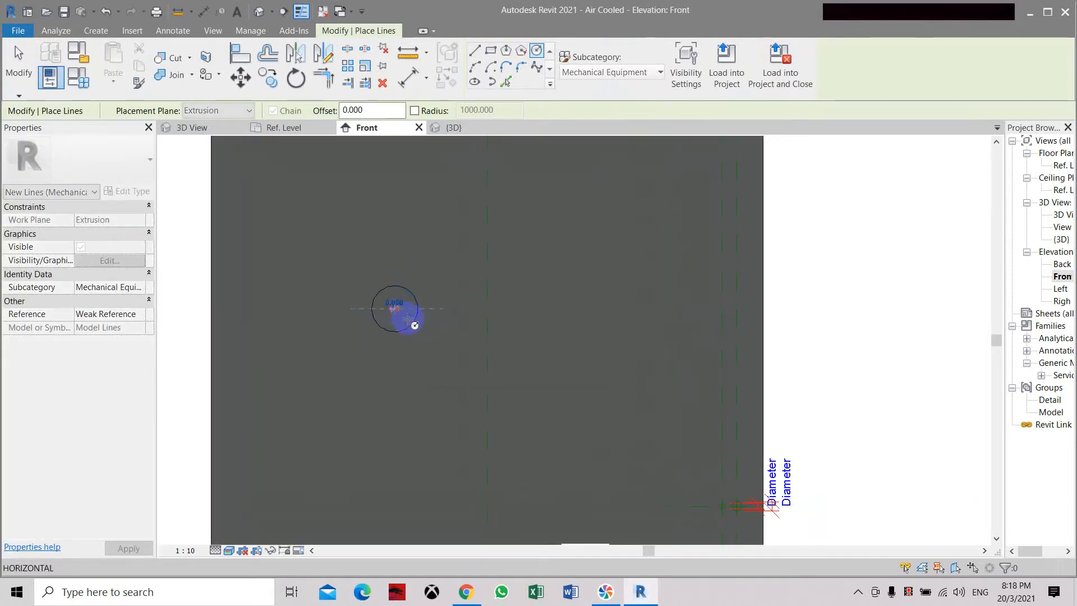
{"action": "left_click", "coordinate": [438, 366]}
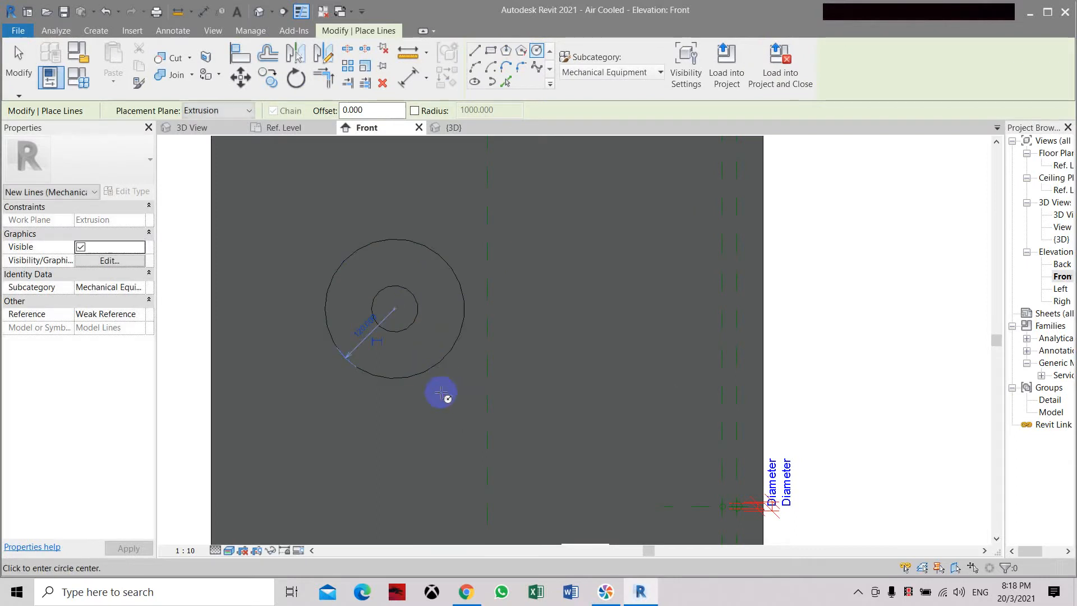
Step: Leave the circle tool and delete the 120 mm radius circle
{"action": "key", "text": "Escape"}
{"action": "key", "text": "Escape"}
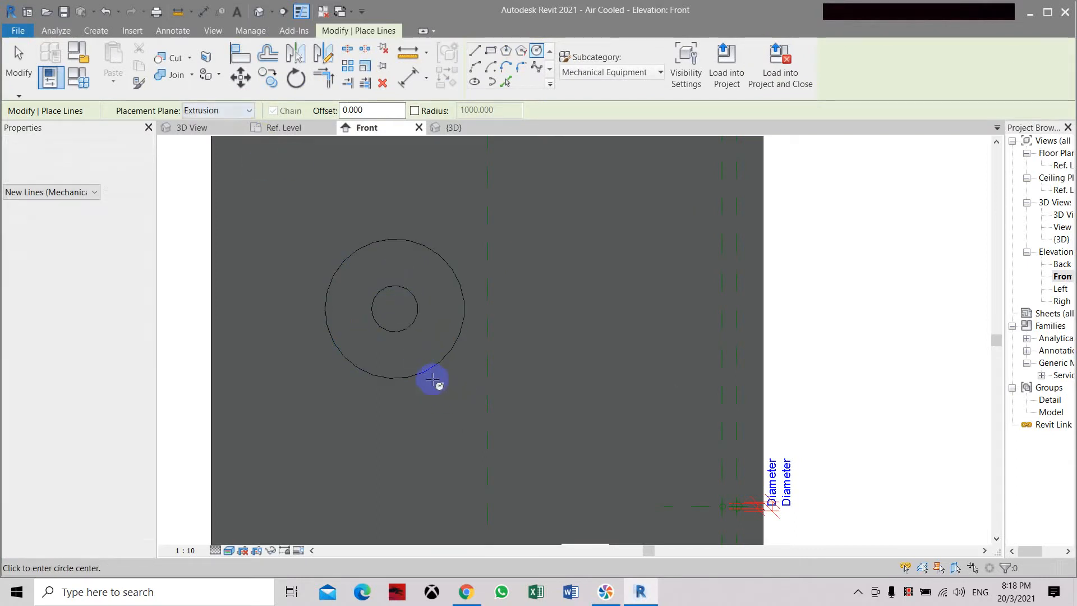
{"action": "left_click", "coordinate": [432, 370]}
{"action": "key", "text": "Delete"}
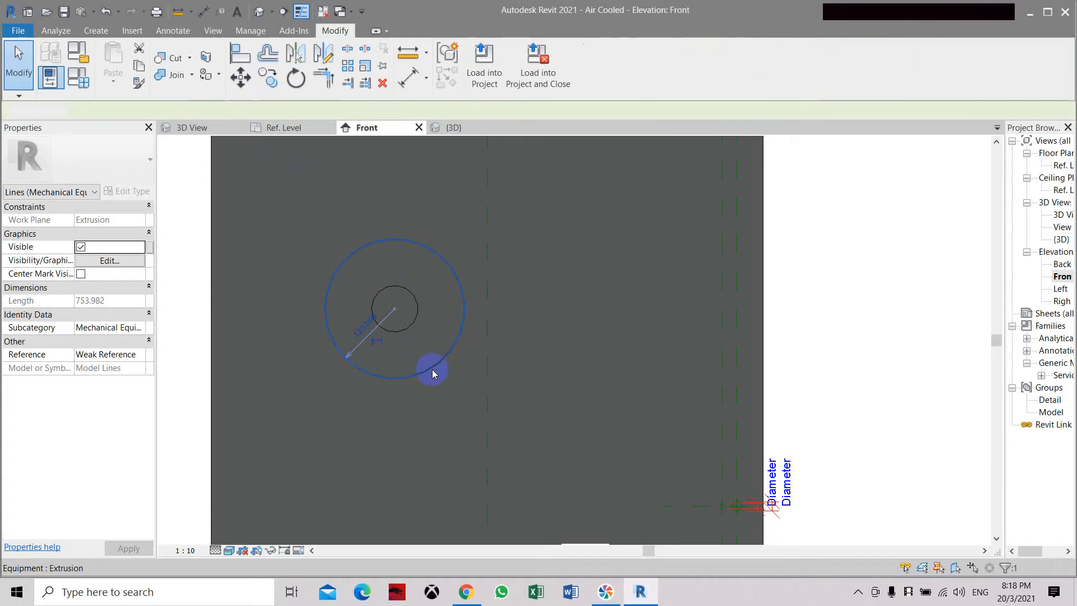
Step: Offset the small circle outward by 200 mm as a copy
{"action": "scroll", "coordinate": [314, 254], "scroll_direction": "down", "scroll_amount": 2}
{"action": "scroll", "coordinate": [372, 313], "scroll_direction": "up", "scroll_amount": 1}
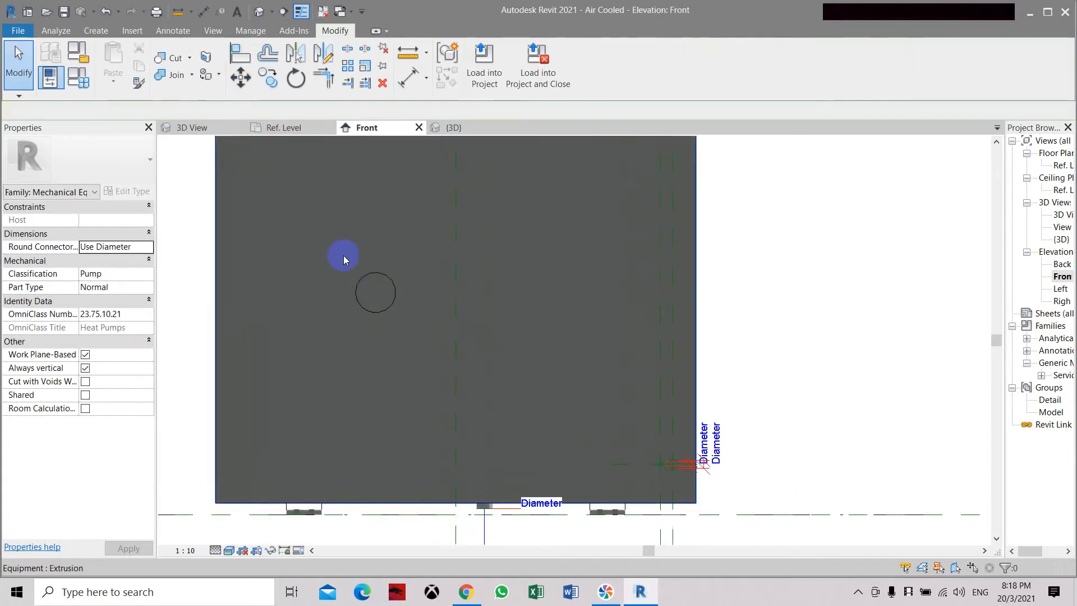
{"action": "left_click", "coordinate": [267, 55]}
{"action": "left_click_drag", "start_coordinate": [202, 109], "coordinate": [135, 110]}
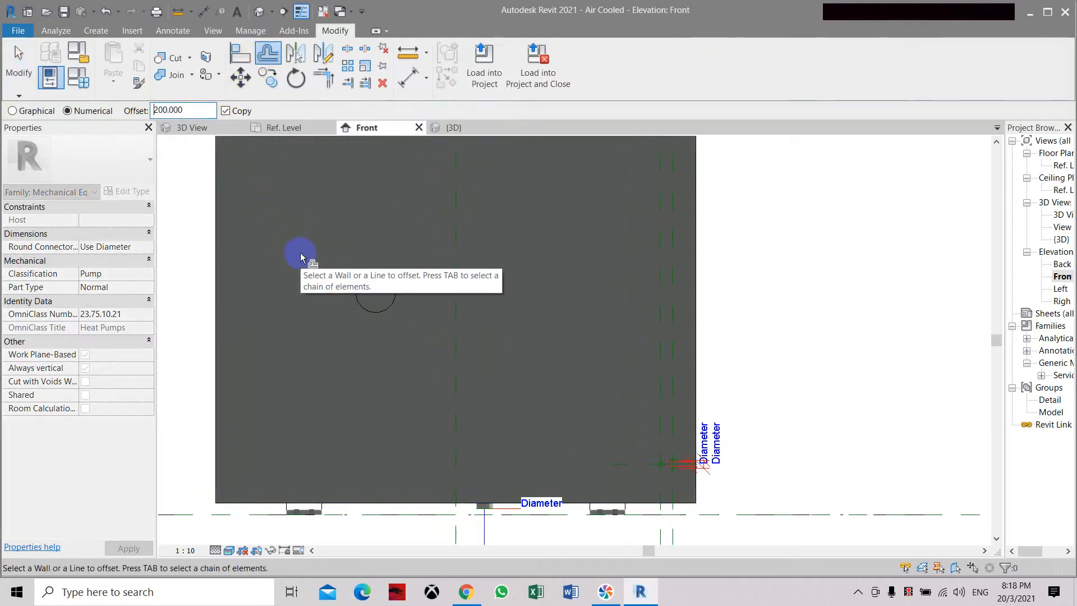
{"action": "left_click", "coordinate": [395, 309]}
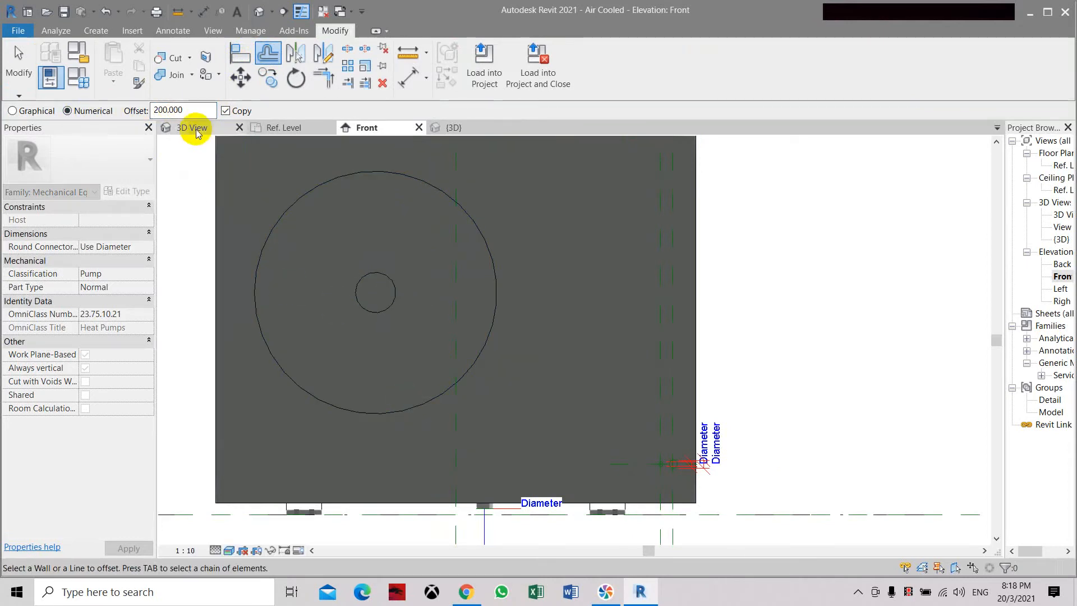
Step: Offset copies of the circles at 25 mm spacing to fill the gap and add two more rings outside the large circle
{"action": "left_click_drag", "start_coordinate": [176, 109], "coordinate": [135, 112]}
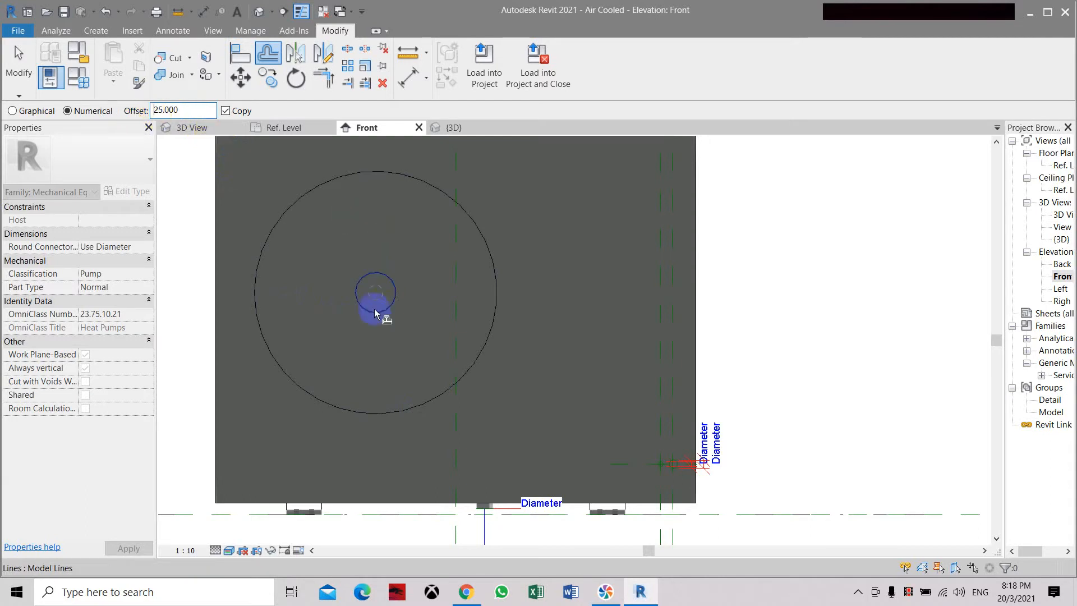
{"action": "left_click", "coordinate": [379, 318]}
{"action": "left_click", "coordinate": [386, 327]}
{"action": "left_click", "coordinate": [387, 344]}
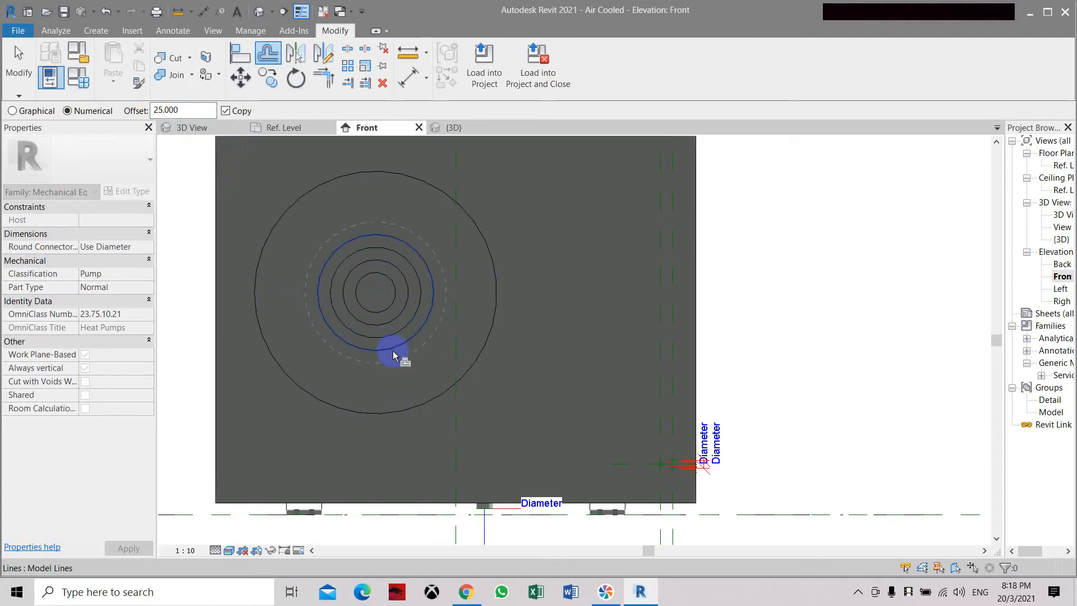
{"action": "left_click", "coordinate": [395, 380]}
{"action": "left_click", "coordinate": [394, 379]}
{"action": "left_click", "coordinate": [397, 411]}
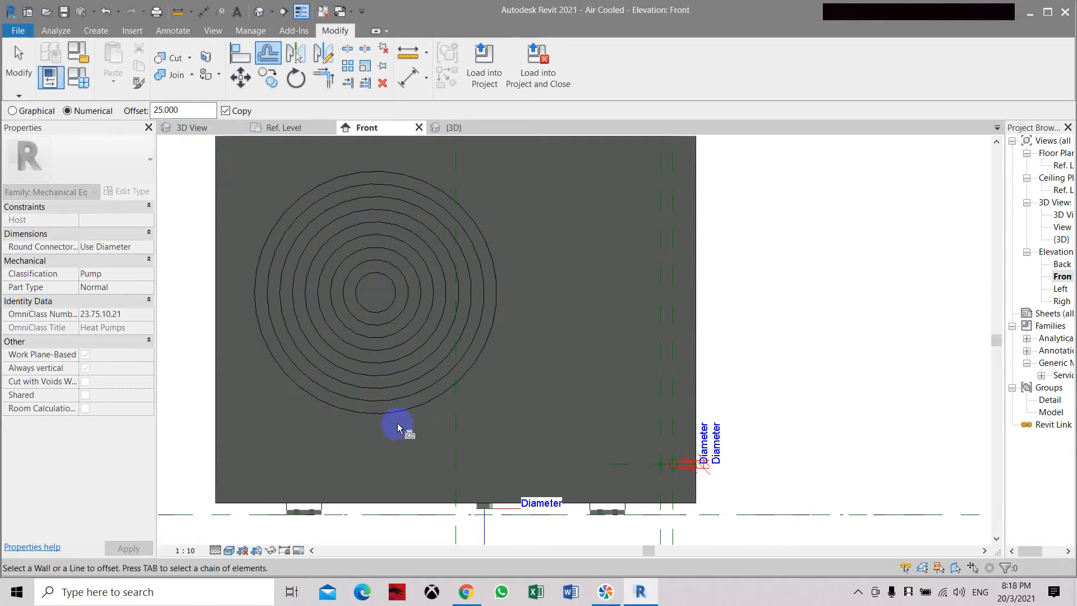
{"action": "left_click", "coordinate": [397, 413]}
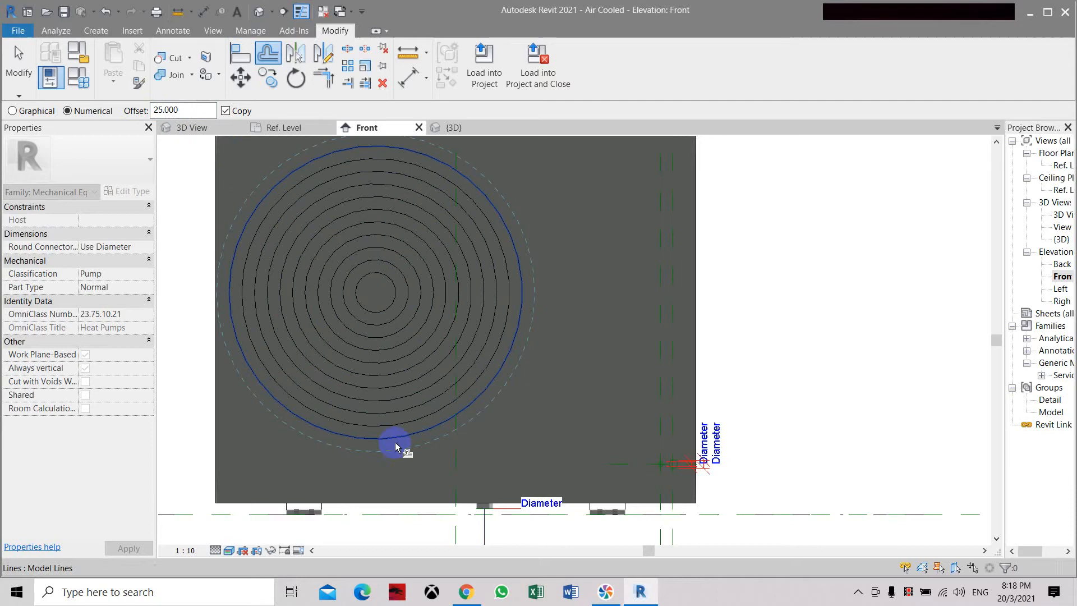
{"action": "left_click", "coordinate": [400, 432]}
{"action": "key", "text": "Escape"}
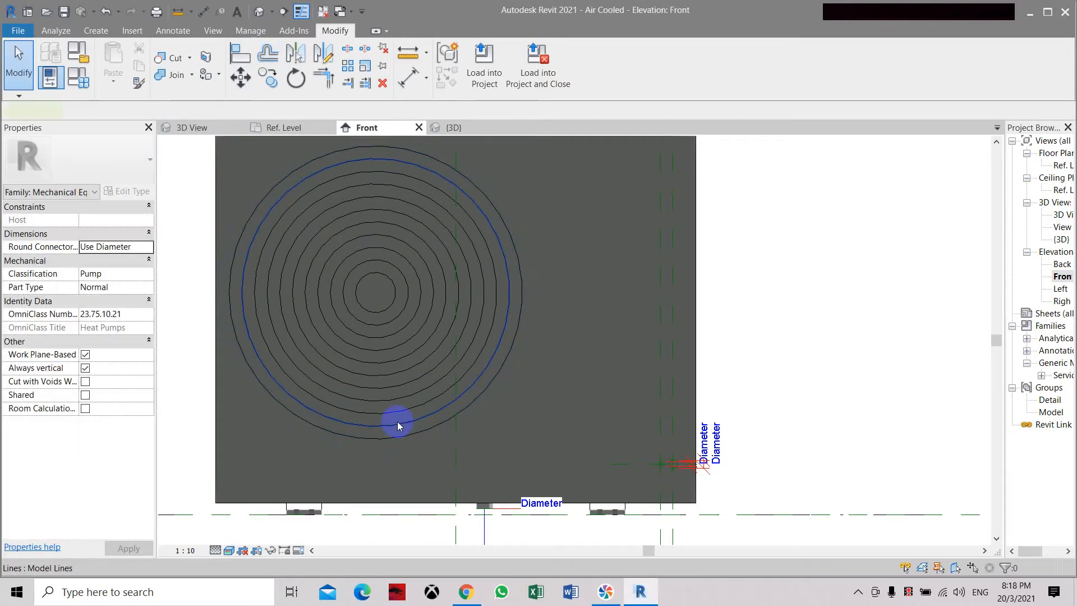
Step: Delete every second ring so the remaining circles are spaced 50 mm apart
{"action": "left_click", "coordinate": [398, 422]}
{"action": "key", "text": "Delete"}
{"action": "left_click", "coordinate": [402, 397]}
{"action": "key", "text": "Delete"}
{"action": "left_click", "coordinate": [389, 351]}
{"action": "key", "text": "Delete"}
{"action": "left_click", "coordinate": [390, 324]}
{"action": "key", "text": "Delete"}
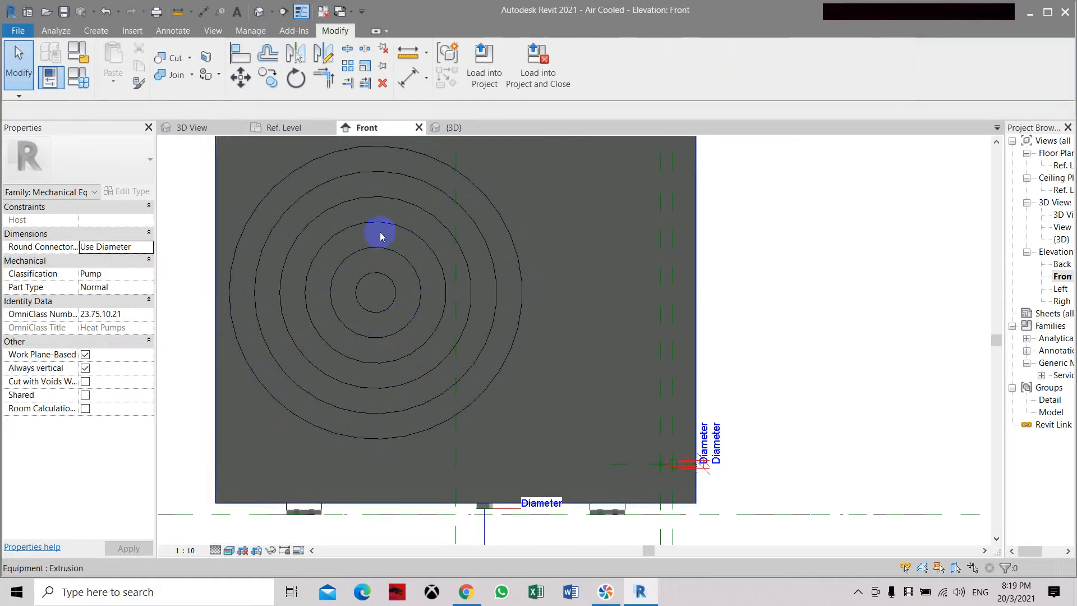
Step: Draw a vertical and a horizontal model line across the full diameter of the outermost circle, crossing at its centre
{"action": "middle_click_drag", "start_coordinate": [380, 236], "coordinate": [407, 283]}
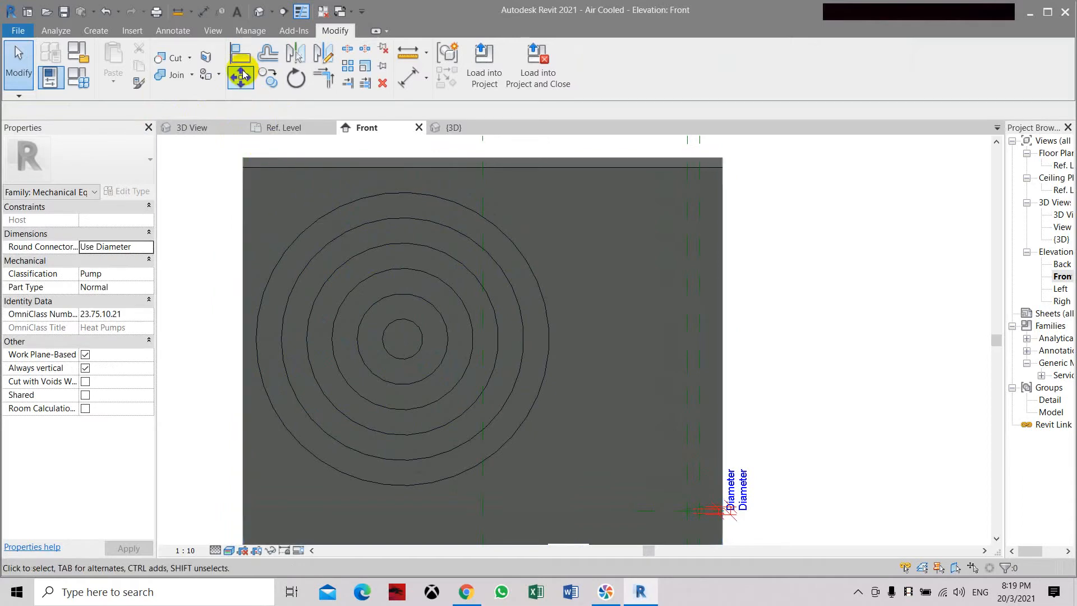
{"action": "left_click", "coordinate": [96, 30]}
{"action": "left_click", "coordinate": [308, 65]}
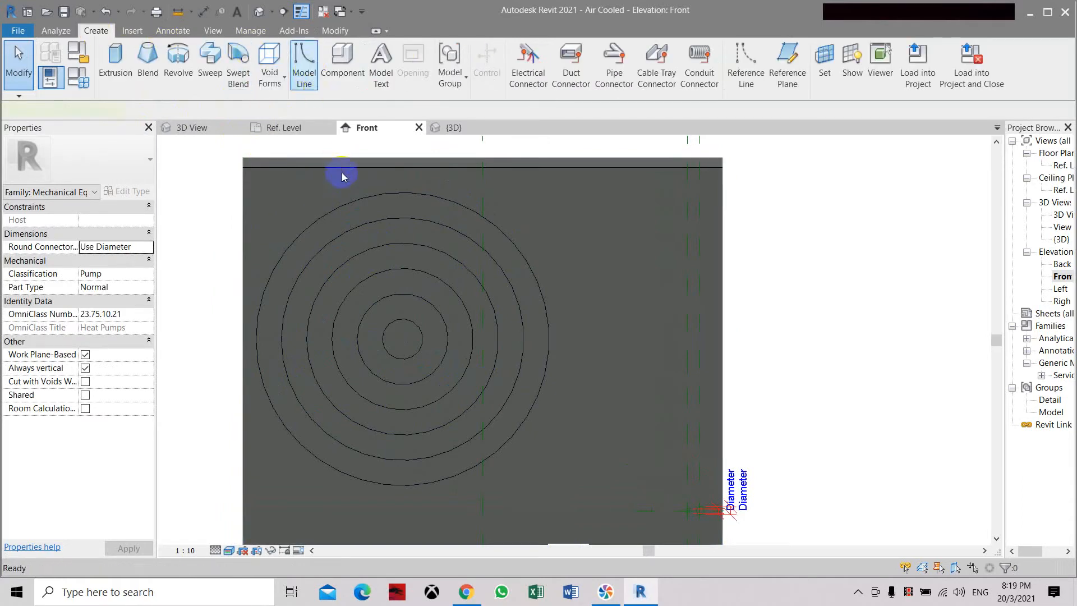
{"action": "left_click", "coordinate": [402, 191]}
{"action": "left_click", "coordinate": [403, 485]}
{"action": "key", "text": "Escape"}
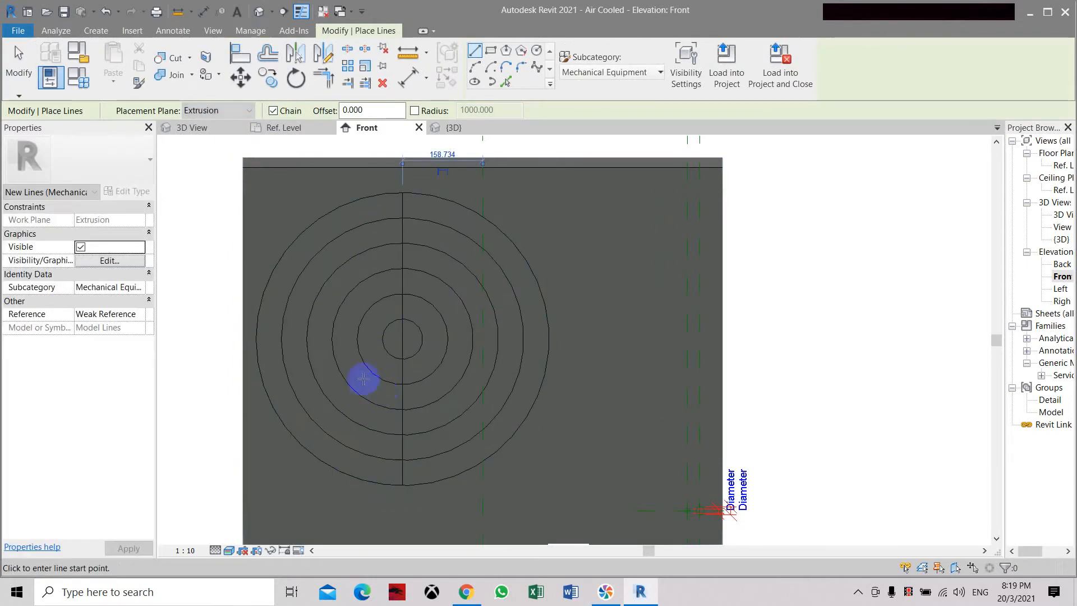
{"action": "left_click", "coordinate": [256, 339]}
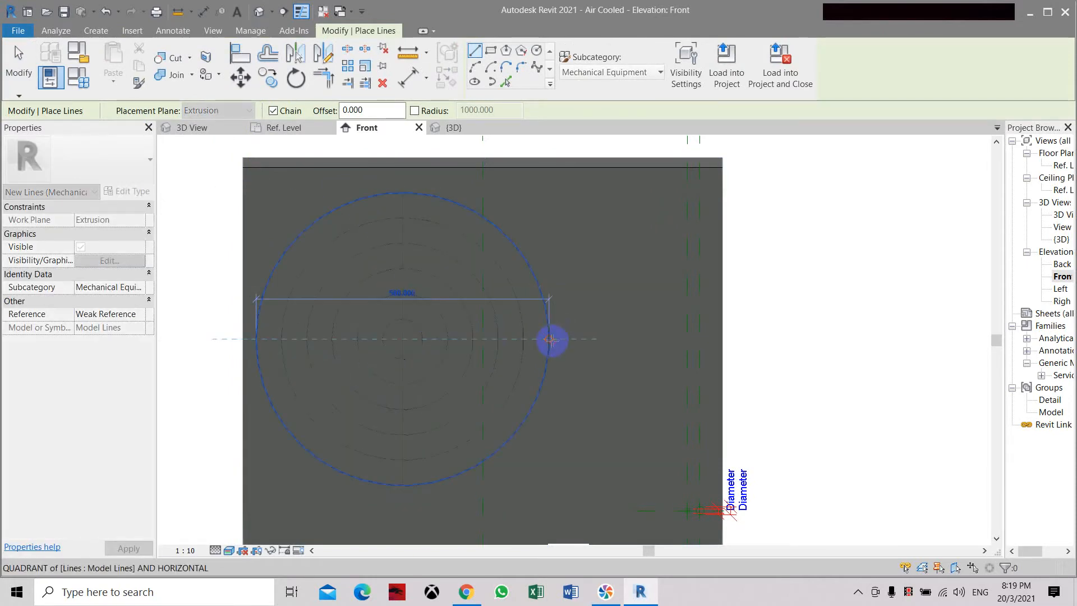
{"action": "left_click", "coordinate": [552, 340]}
{"action": "key", "text": "Escape"}
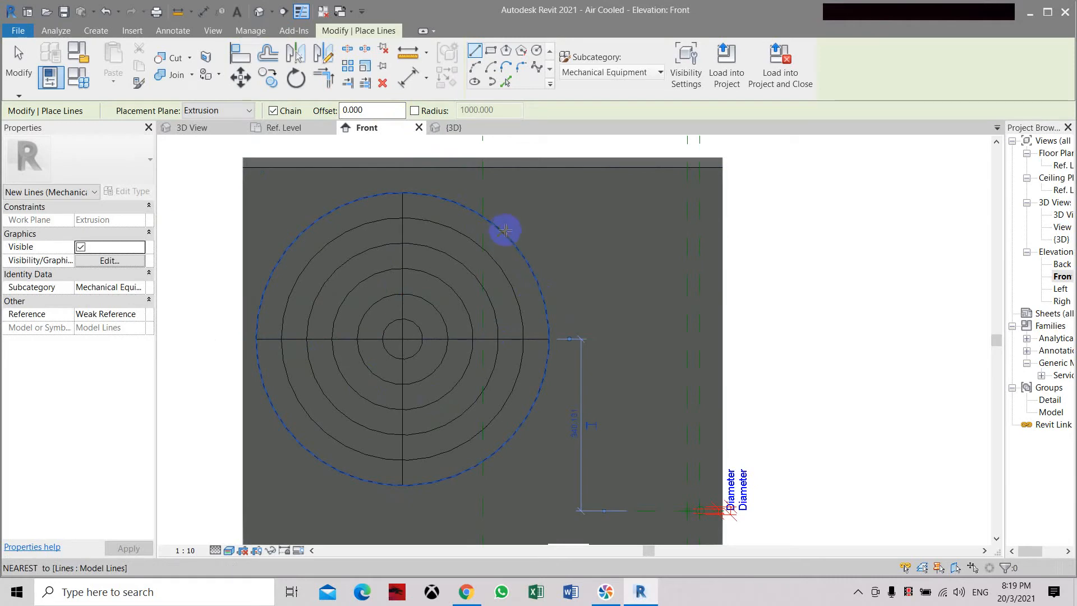
Step: Draw diagonal model lines from the circles' centre to the outermost circle towards the upper right, lower left and lower right
{"action": "left_click", "coordinate": [403, 339]}
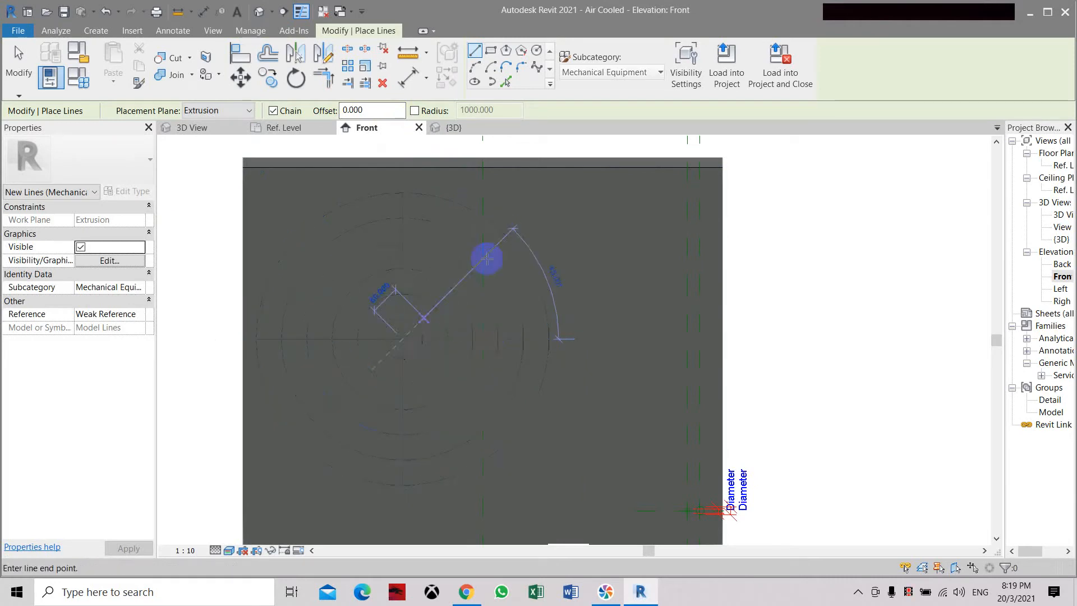
{"action": "left_click", "coordinate": [508, 240]}
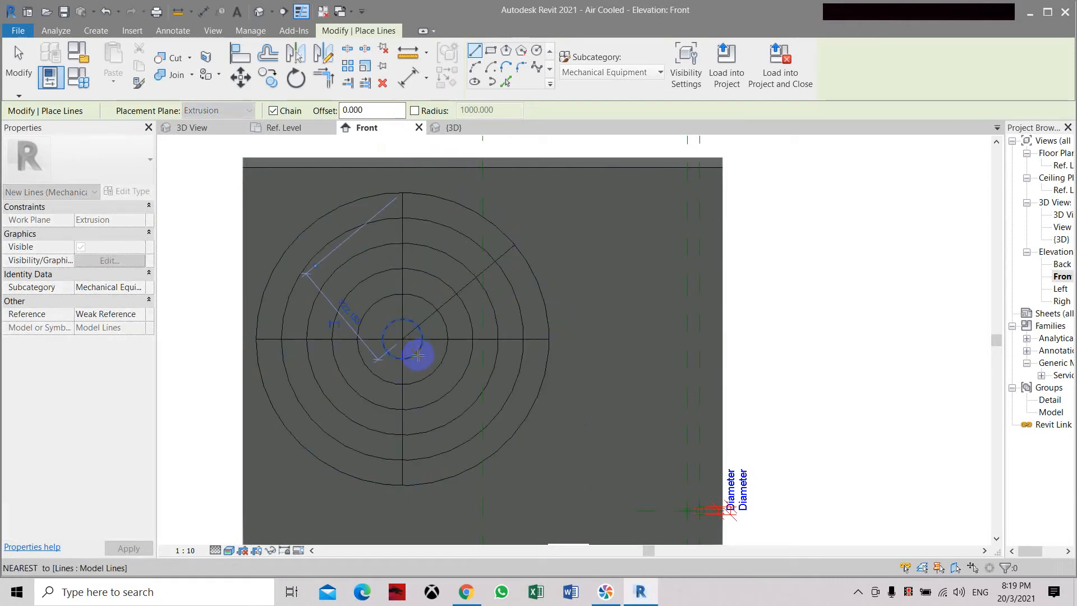
{"action": "key", "text": "Escape"}
{"action": "left_click", "coordinate": [403, 340]}
{"action": "left_click", "coordinate": [306, 438]}
{"action": "key", "text": "Escape"}
{"action": "left_click", "coordinate": [403, 340]}
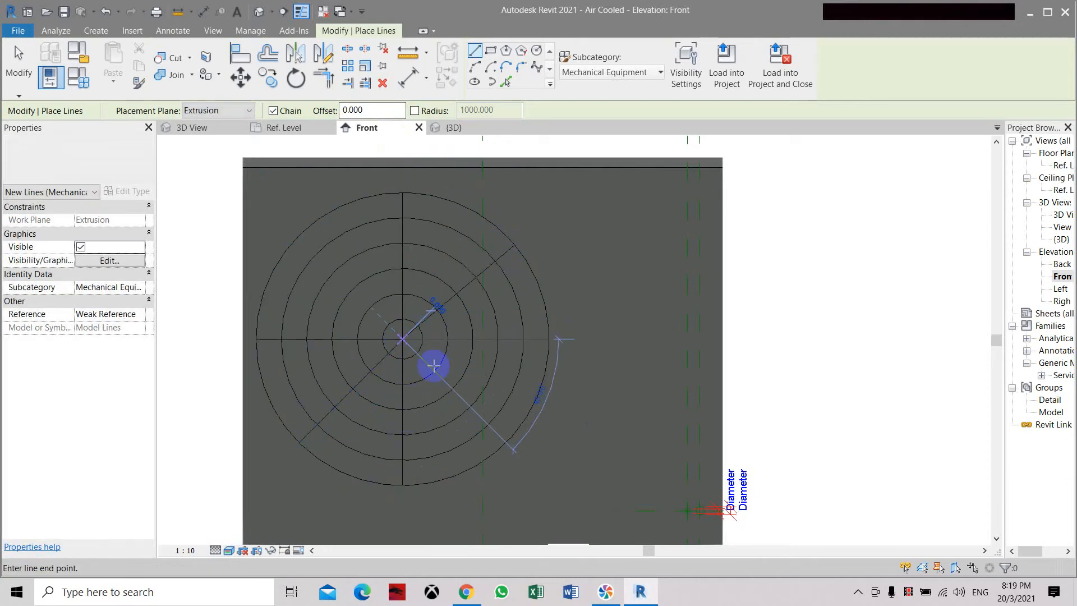
{"action": "left_click", "coordinate": [508, 442]}
{"action": "key", "text": "Escape"}
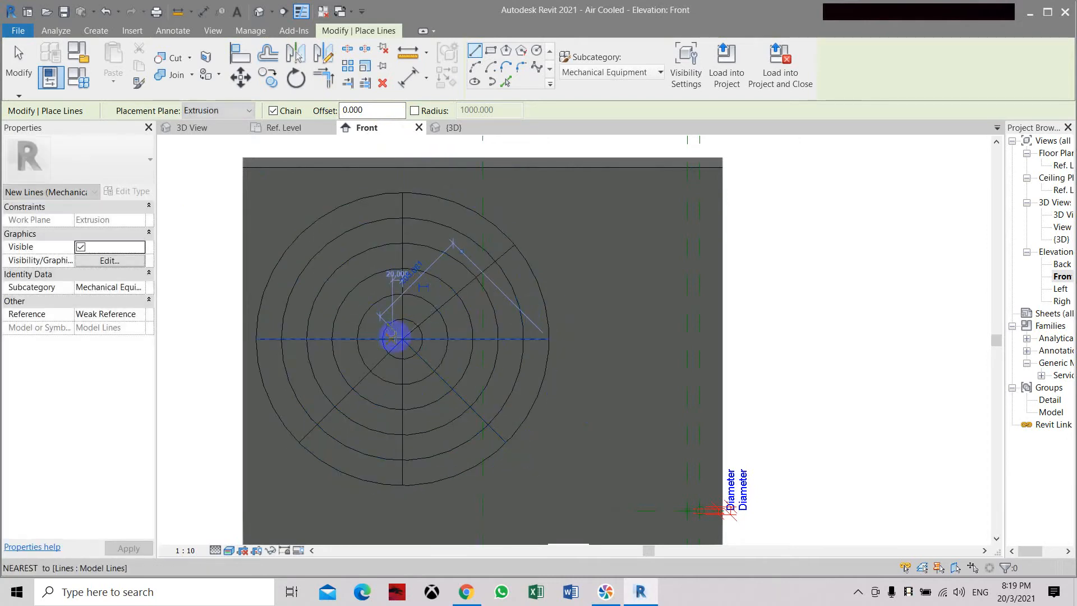
Step: Draw the upper-left diagonal line from the centre and stretch its outer end to the outermost circle
{"action": "left_click", "coordinate": [403, 339]}
{"action": "left_click", "coordinate": [317, 254]}
{"action": "key", "text": "Escape"}
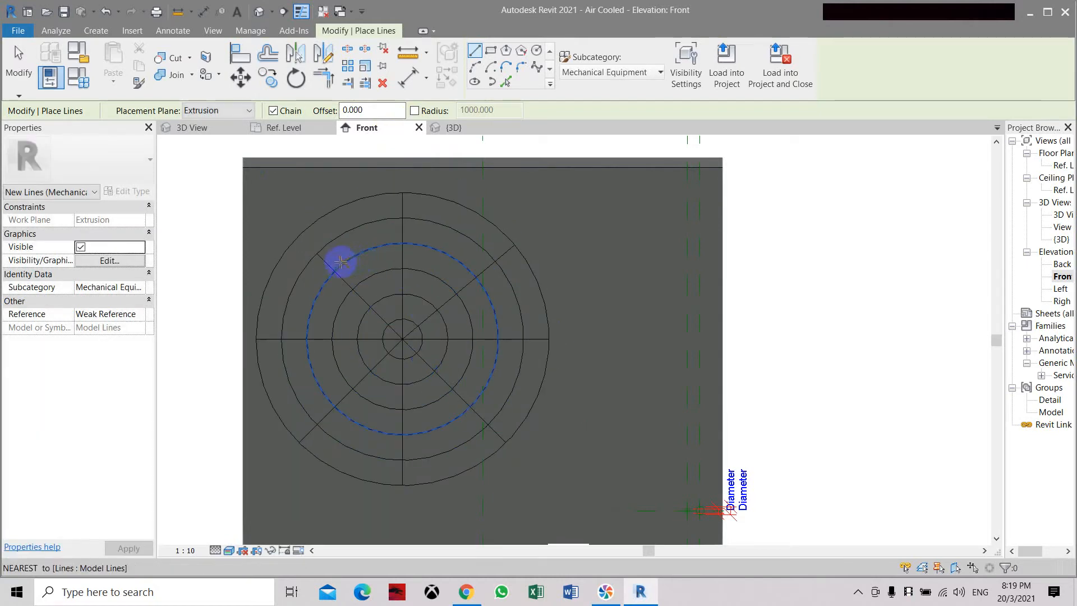
{"action": "key", "text": "Escape"}
{"action": "left_click", "coordinate": [315, 250]}
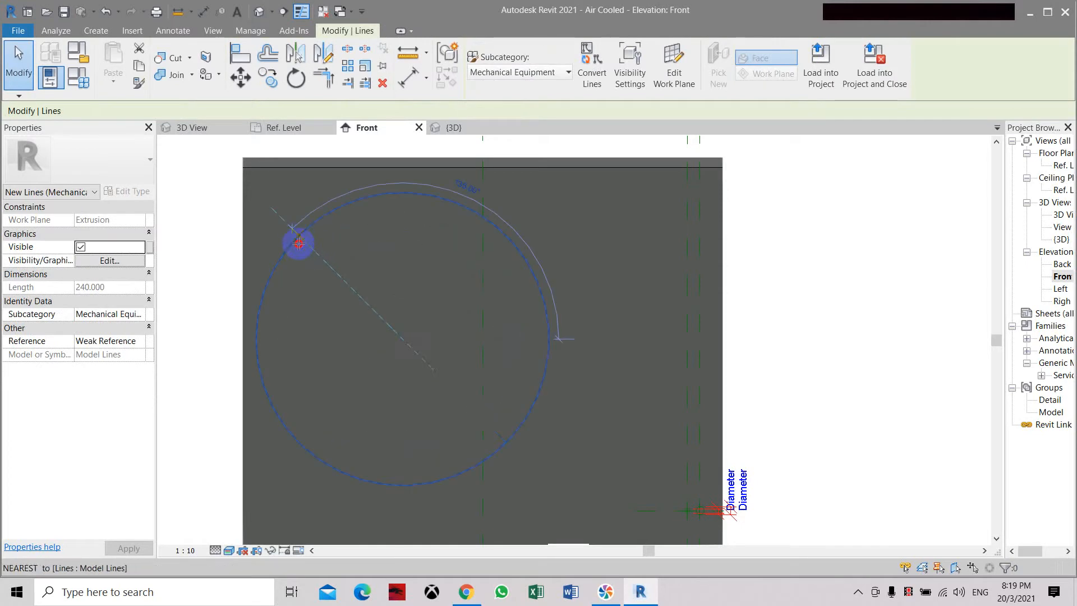
{"action": "scroll", "coordinate": [465, 224], "scroll_direction": "down", "scroll_amount": 2}
{"action": "left_click", "coordinate": [278, 209]}
Step: Select all the grille lines and move them 40 mm down and about 120 mm to the right on the casing face
{"action": "left_click_drag", "start_coordinate": [235, 191], "coordinate": [381, 292]}
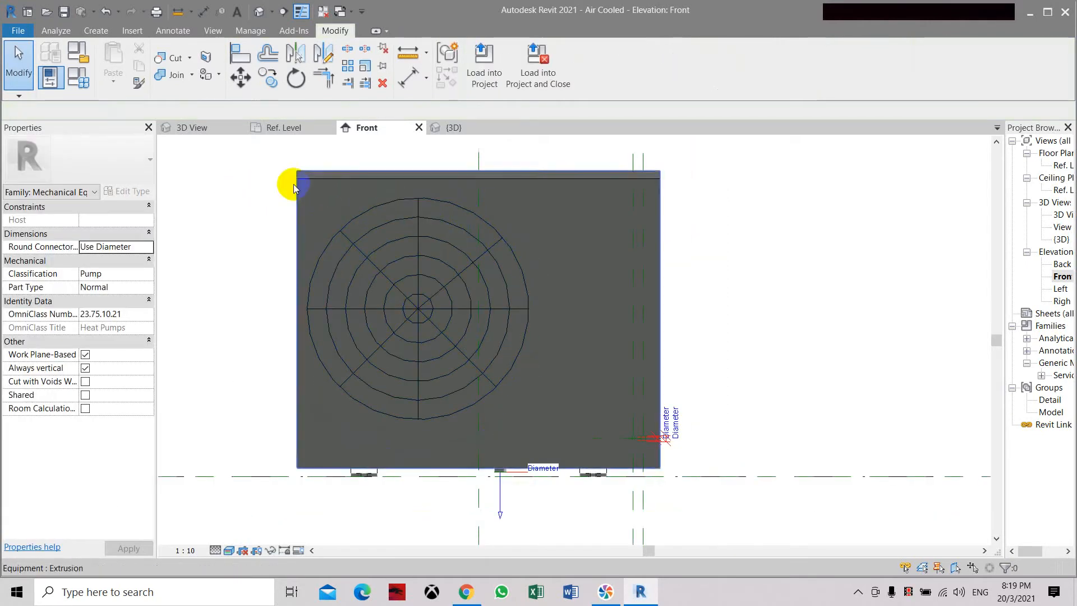
{"action": "left_click_drag", "start_coordinate": [245, 181], "coordinate": [636, 413]}
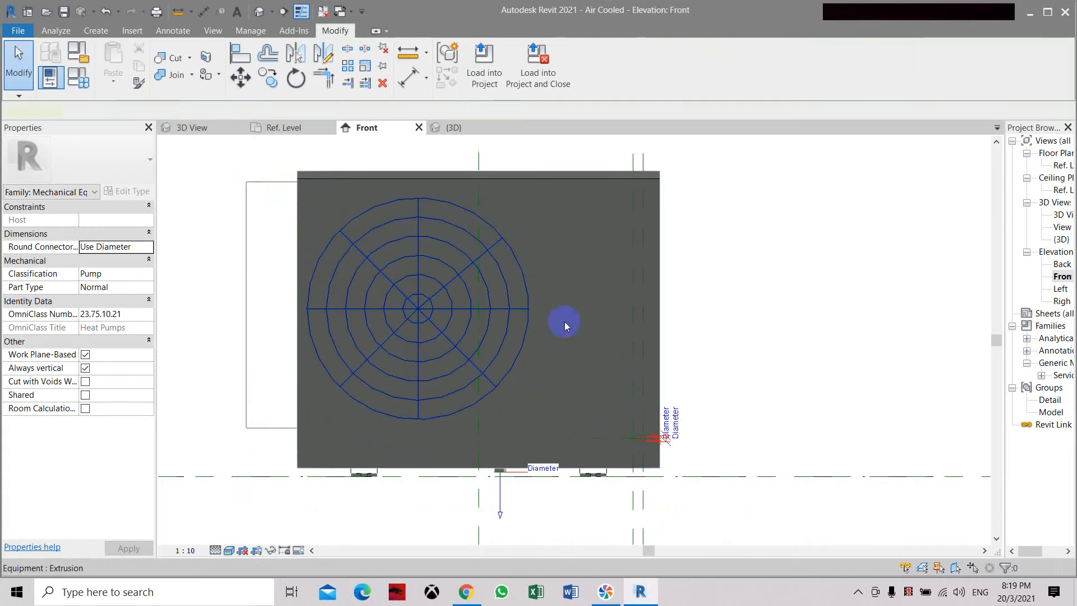
{"action": "left_click", "coordinate": [242, 76]}
{"action": "left_click", "coordinate": [419, 309]}
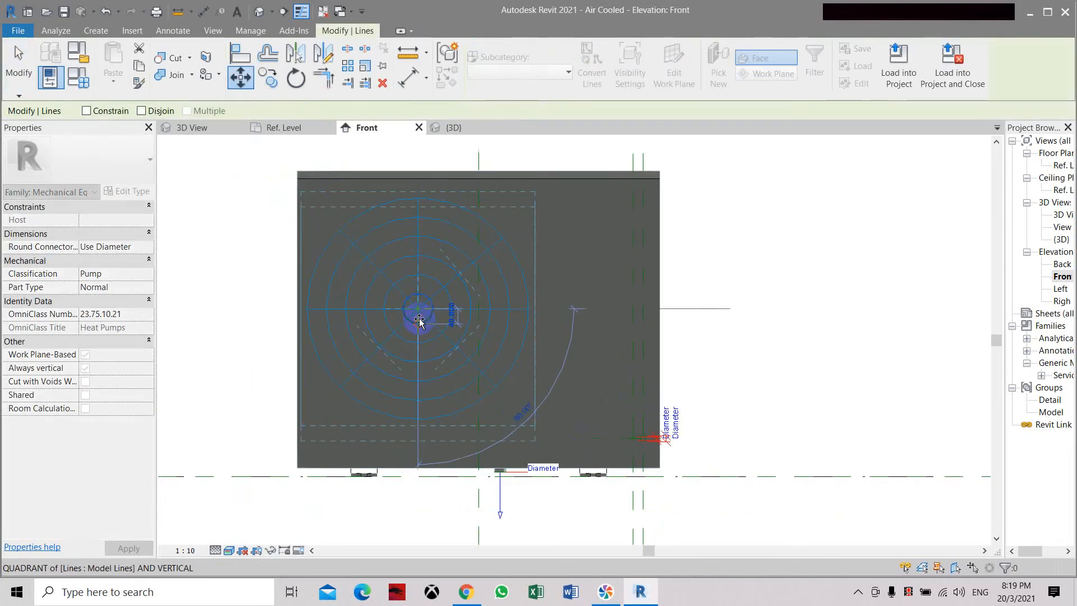
{"action": "left_click", "coordinate": [418, 324]}
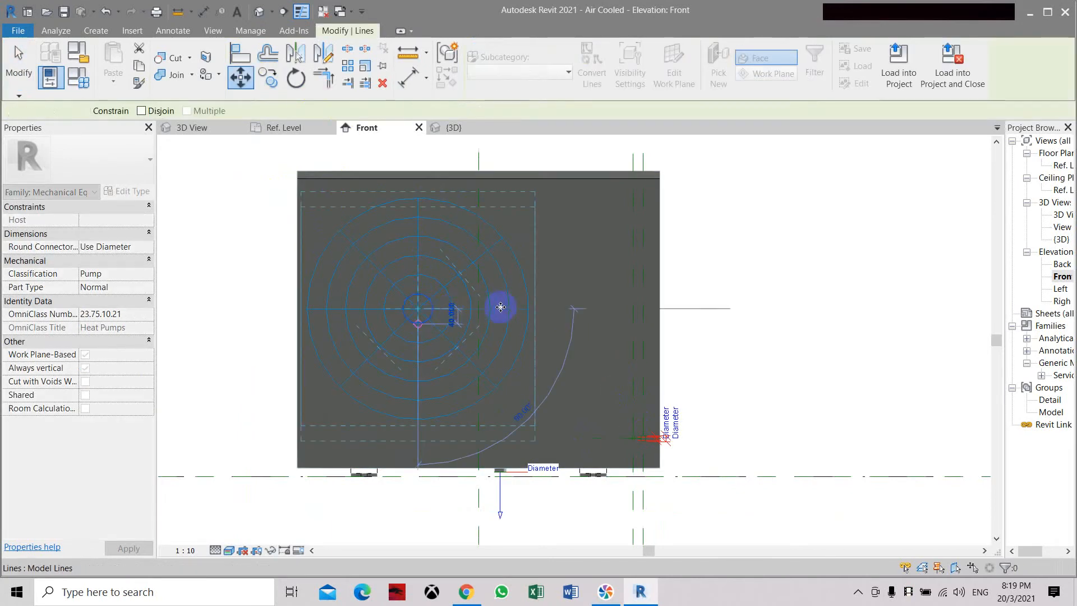
{"action": "left_click", "coordinate": [240, 76]}
{"action": "left_click", "coordinate": [420, 325]}
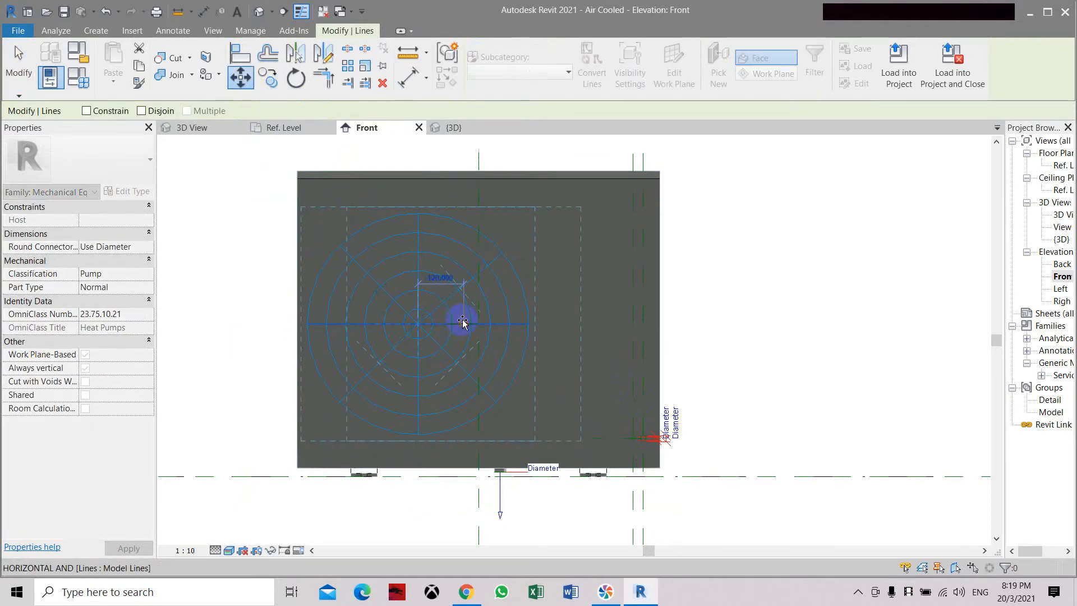
{"action": "left_click", "coordinate": [464, 324]}
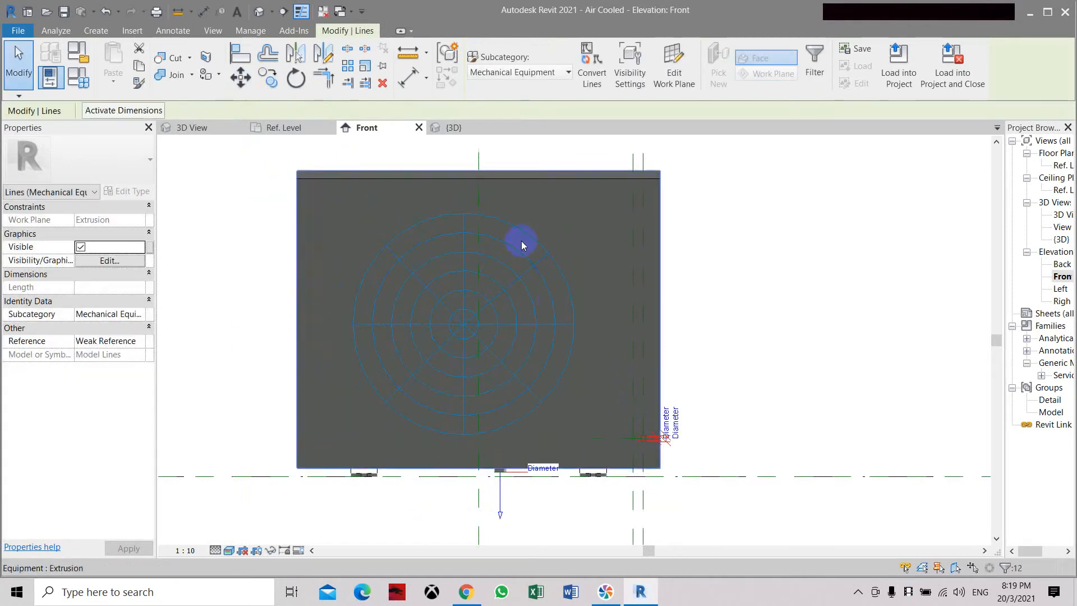
Step: Open the default 3D view and orbit the unit to inspect the model-line grille on the front face
{"action": "left_click", "coordinate": [257, 11]}
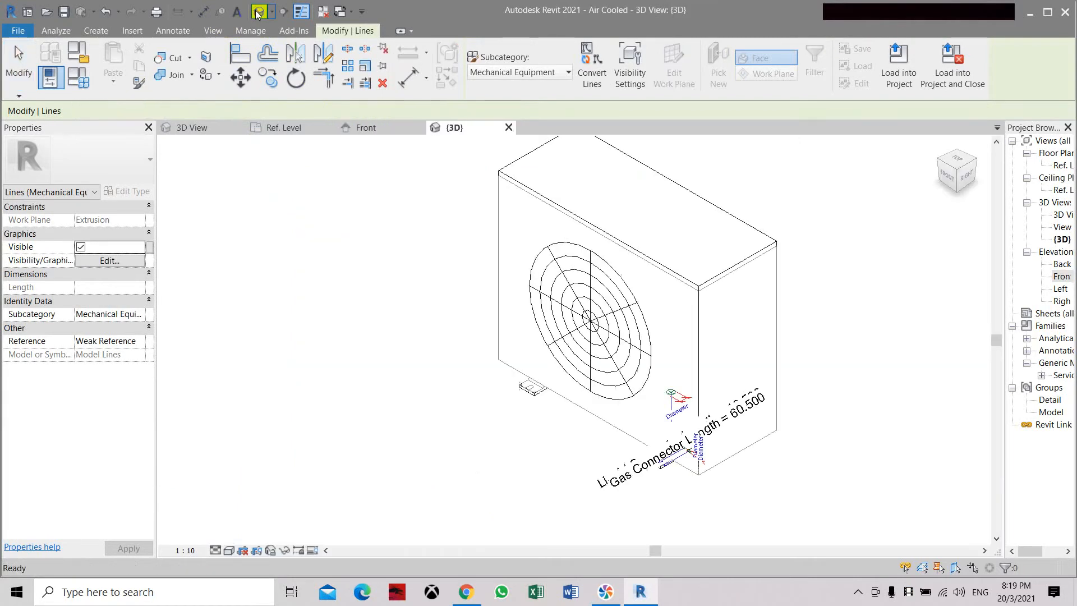
{"action": "left_click", "coordinate": [961, 147]}
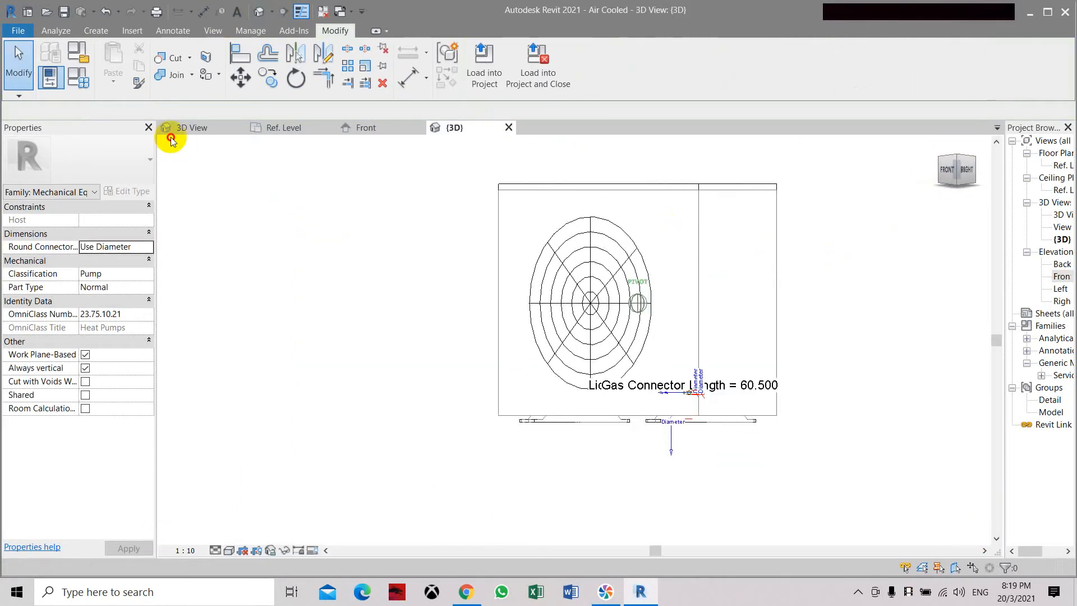
{"action": "mouse_move", "coordinate": [239, 141]}
{"action": "left_mouse_down"}
{"action": "mouse_move", "coordinate": [979, 180]}
{"action": "mouse_move", "coordinate": [832, 250]}
{"action": "mouse_move", "coordinate": [954, 172]}
{"action": "mouse_move", "coordinate": [839, 195]}
{"action": "mouse_move", "coordinate": [840, 214]}
{"action": "left_mouse_up"}
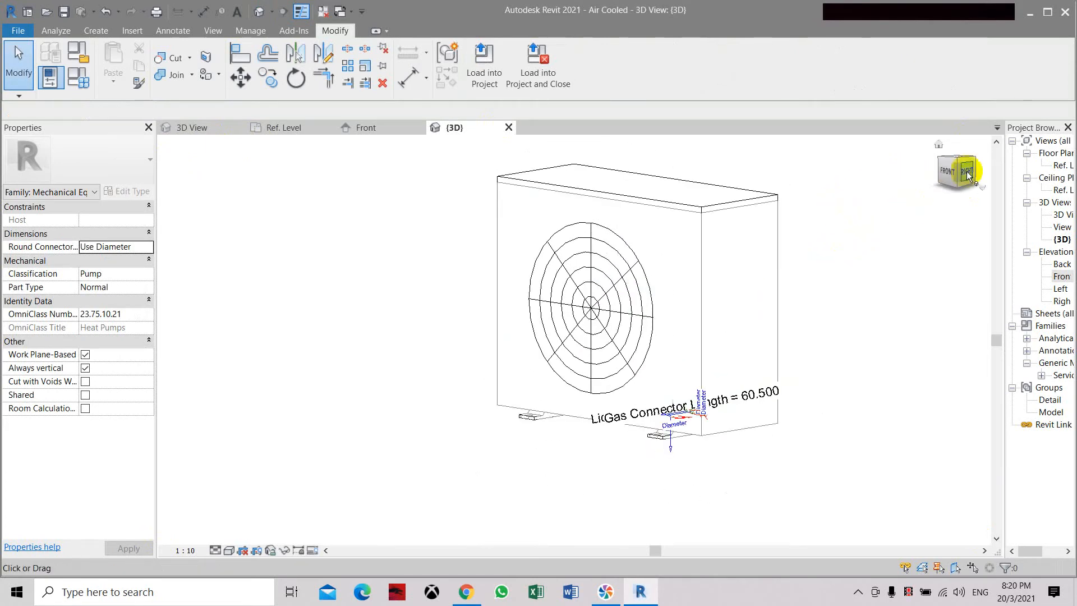
{"action": "scroll", "coordinate": [661, 338], "scroll_direction": "up", "scroll_amount": 3}
{"action": "scroll", "coordinate": [415, 350], "scroll_direction": "down", "scroll_amount": 2}
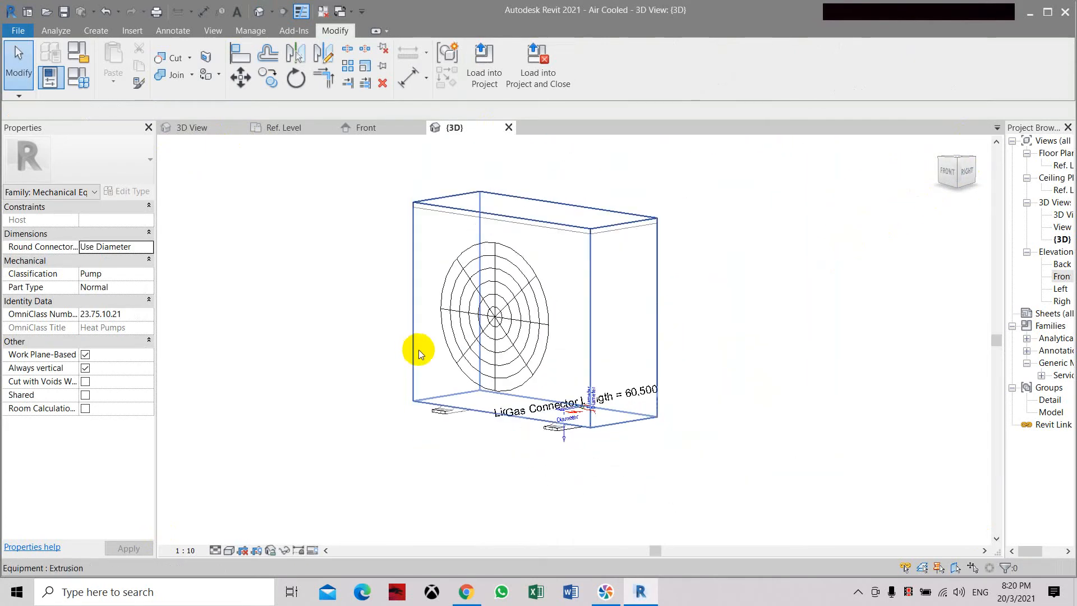
Step: Delete the extrusion on the right-hand mounting foot beneath the front of the casing
{"action": "scroll", "coordinate": [491, 413], "scroll_direction": "down", "scroll_amount": 2}
{"action": "scroll", "coordinate": [487, 412], "scroll_direction": "up", "scroll_amount": 4}
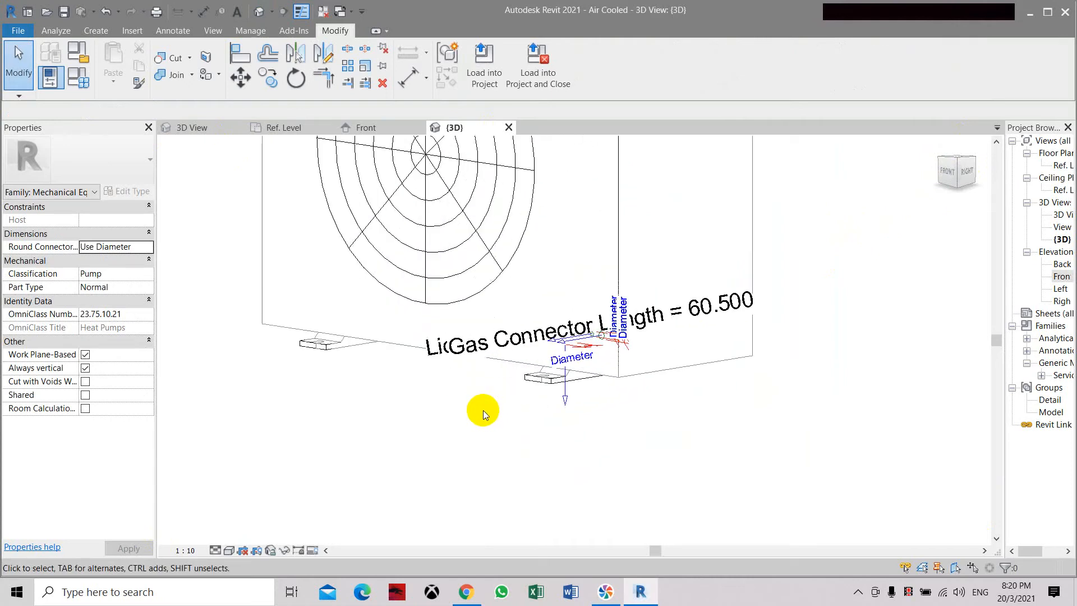
{"action": "scroll", "coordinate": [483, 410], "scroll_direction": "down", "scroll_amount": 1}
{"action": "left_click", "coordinate": [360, 352]}
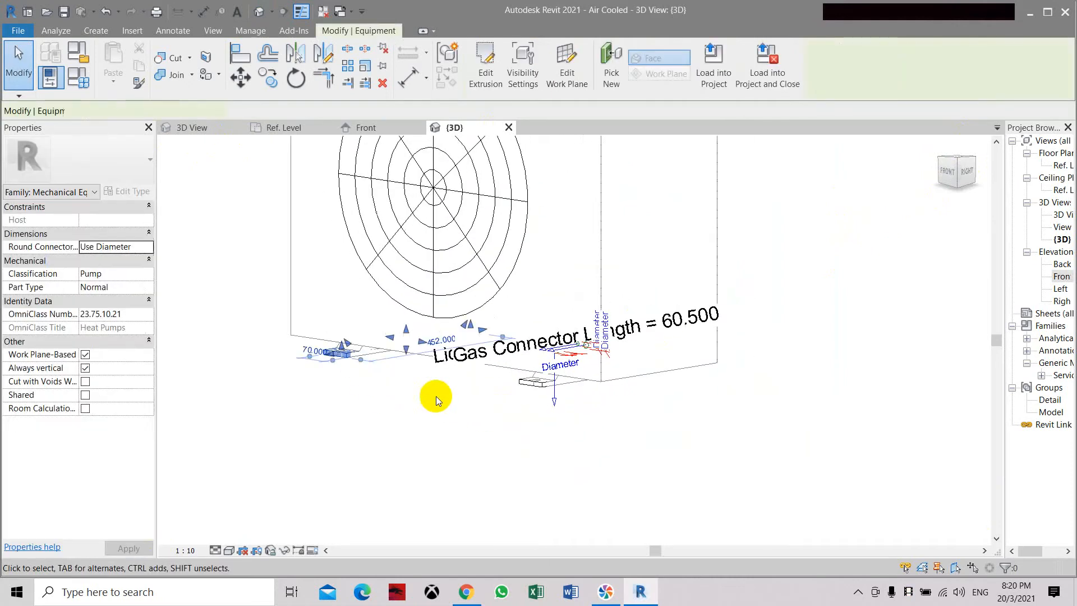
{"action": "left_click", "coordinate": [541, 385]}
{"action": "key", "text": "Delete"}
Step: Try to delete the left-hand mounting foot's extrusion by removing its constraints, and undo the deletion
{"action": "left_click", "coordinate": [335, 353]}
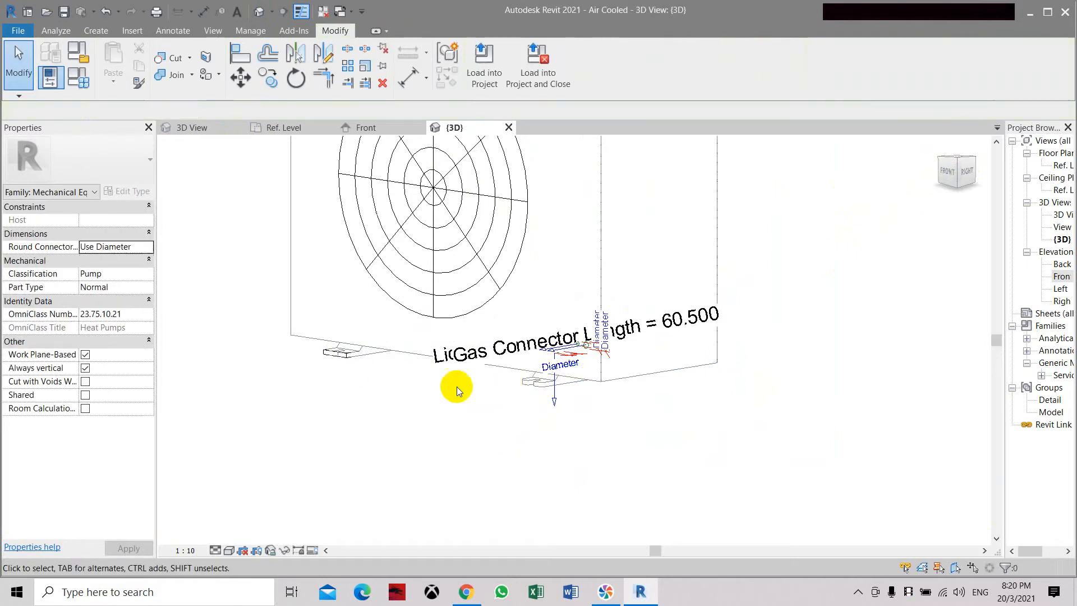
{"action": "key", "text": "Delete"}
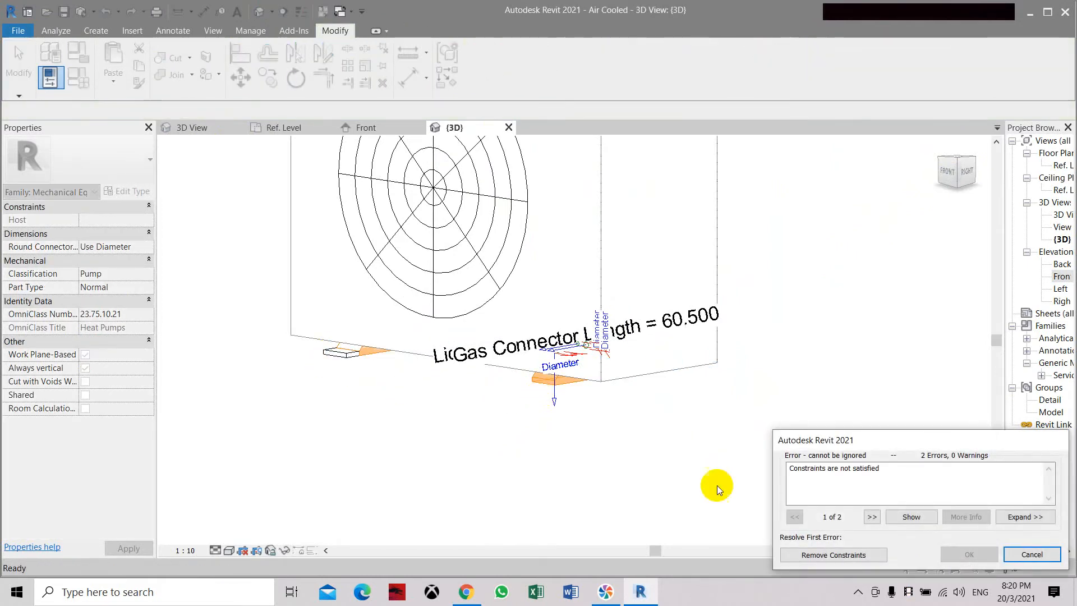
{"action": "left_click", "coordinate": [861, 556]}
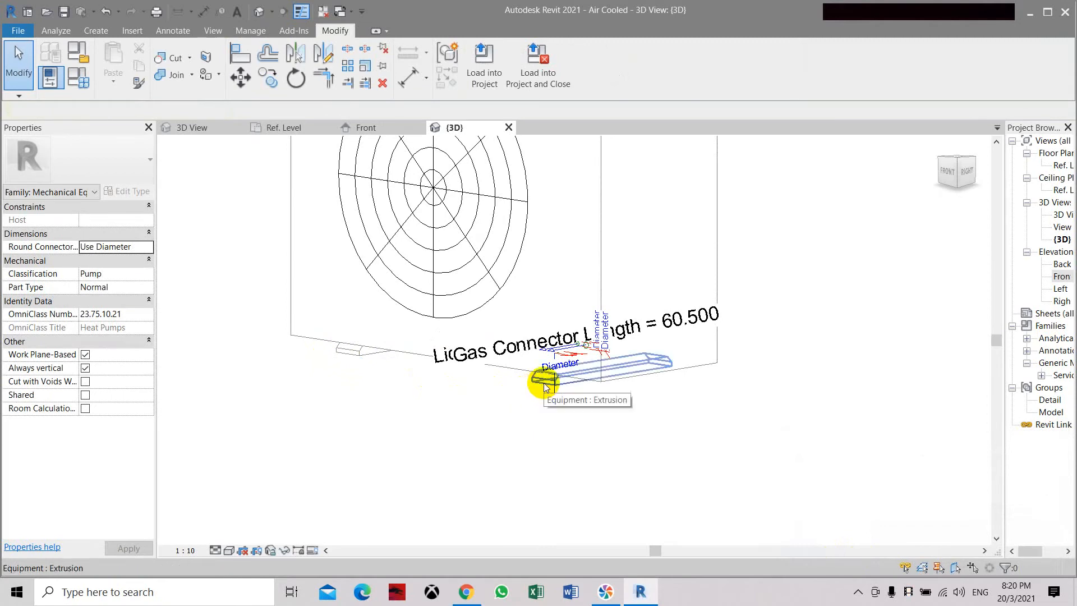
{"action": "key", "text": "ctrl+z"}
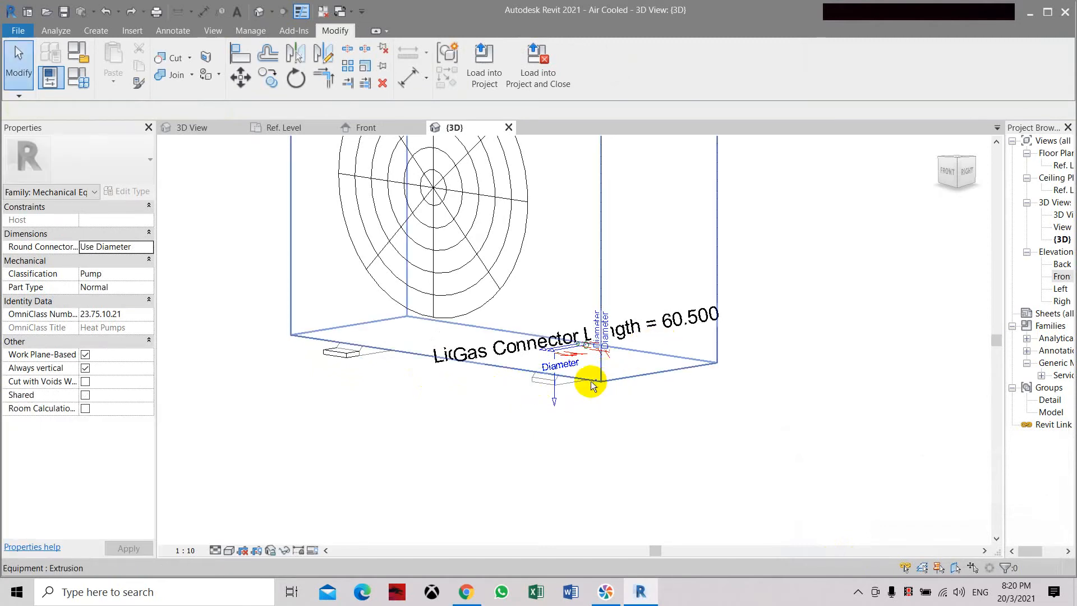
Step: Delete the long rail extrusions that connect the feet on the underside of the casing
{"action": "mouse_move", "coordinate": [953, 178]}
{"action": "left_mouse_down"}
{"action": "mouse_move", "coordinate": [935, 530]}
{"action": "mouse_move", "coordinate": [926, 136]}
{"action": "mouse_move", "coordinate": [916, 160]}
{"action": "left_mouse_up"}
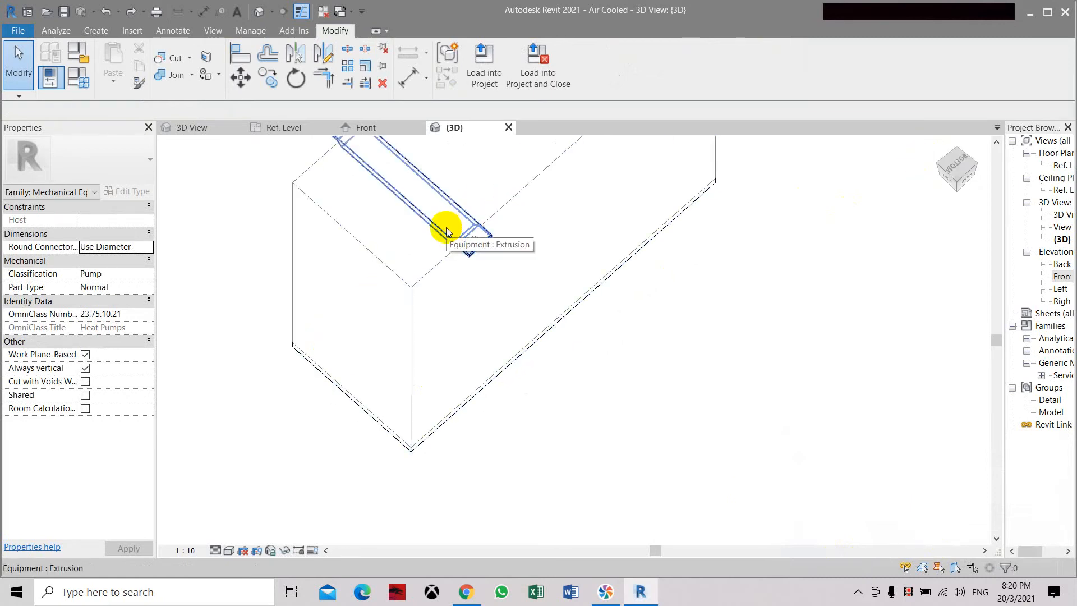
{"action": "left_click", "coordinate": [447, 232]}
{"action": "key", "text": "Escape"}
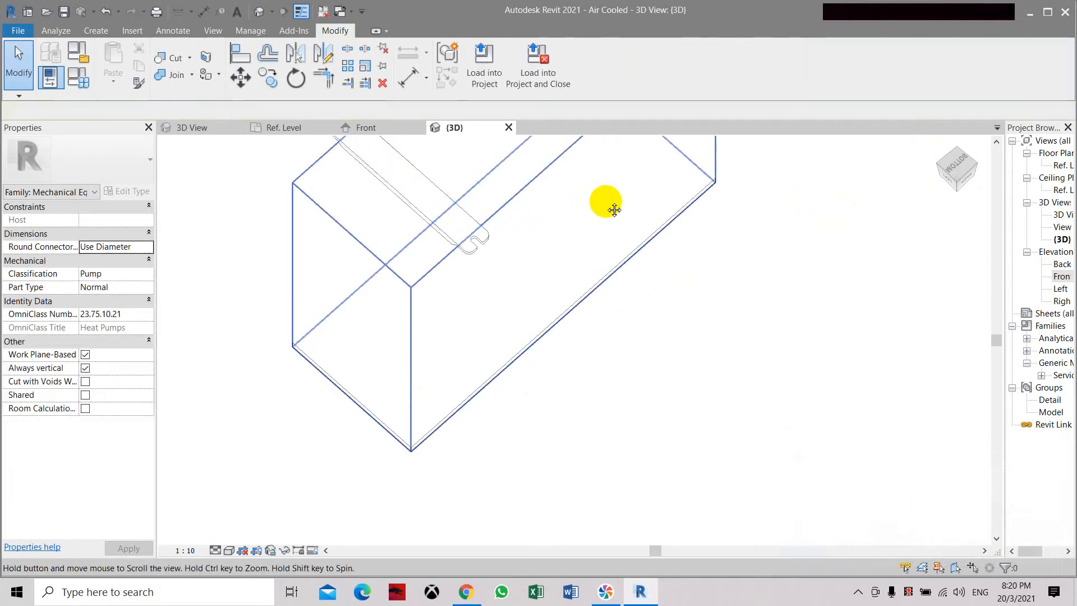
{"action": "middle_click_drag", "start_coordinate": [606, 202], "coordinate": [638, 356]}
{"action": "left_click", "coordinate": [462, 369]}
{"action": "key", "text": "Delete"}
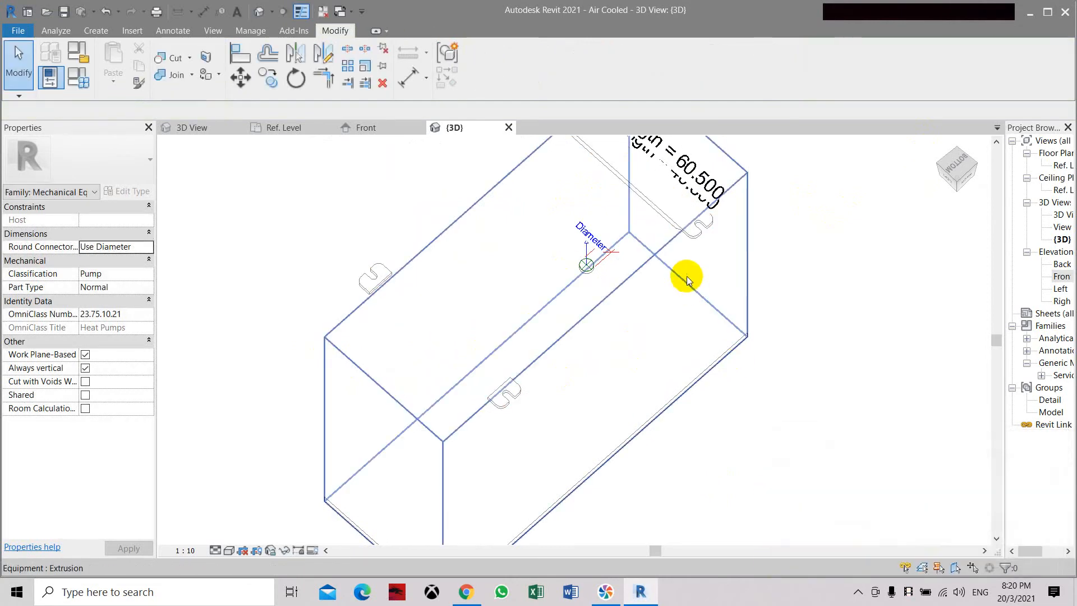
{"action": "left_click", "coordinate": [628, 177]}
{"action": "key", "text": "Escape"}
Step: Set the 3D view's visual style to Shaded
{"action": "left_click_drag", "start_coordinate": [945, 180], "coordinate": [963, 156]}
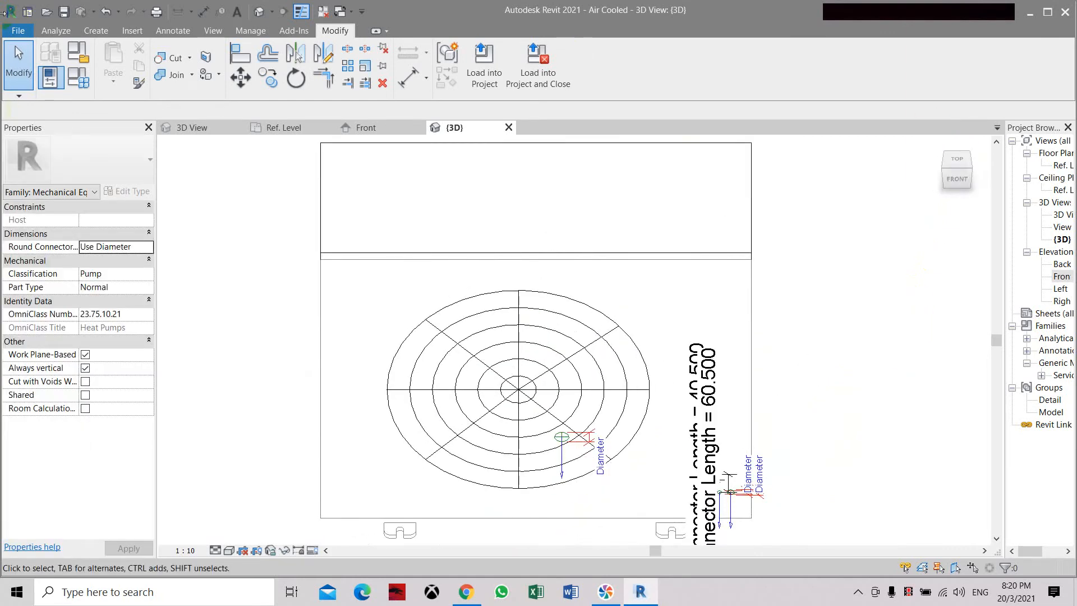
{"action": "left_click", "coordinate": [944, 172]}
{"action": "left_click_drag", "start_coordinate": [944, 173], "coordinate": [855, 194]}
{"action": "left_click", "coordinate": [229, 550]}
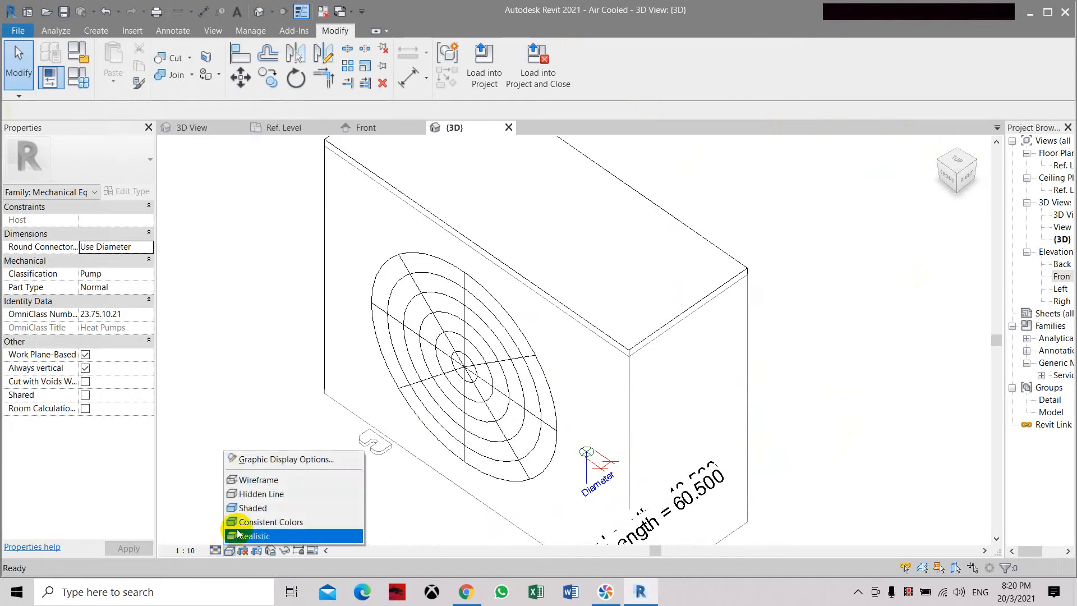
{"action": "left_click", "coordinate": [244, 511]}
{"action": "mouse_move", "coordinate": [960, 173]}
{"action": "left_mouse_down"}
{"action": "mouse_move", "coordinate": [963, 146]}
{"action": "mouse_move", "coordinate": [983, 535]}
{"action": "mouse_move", "coordinate": [984, 526]}
{"action": "left_mouse_up"}
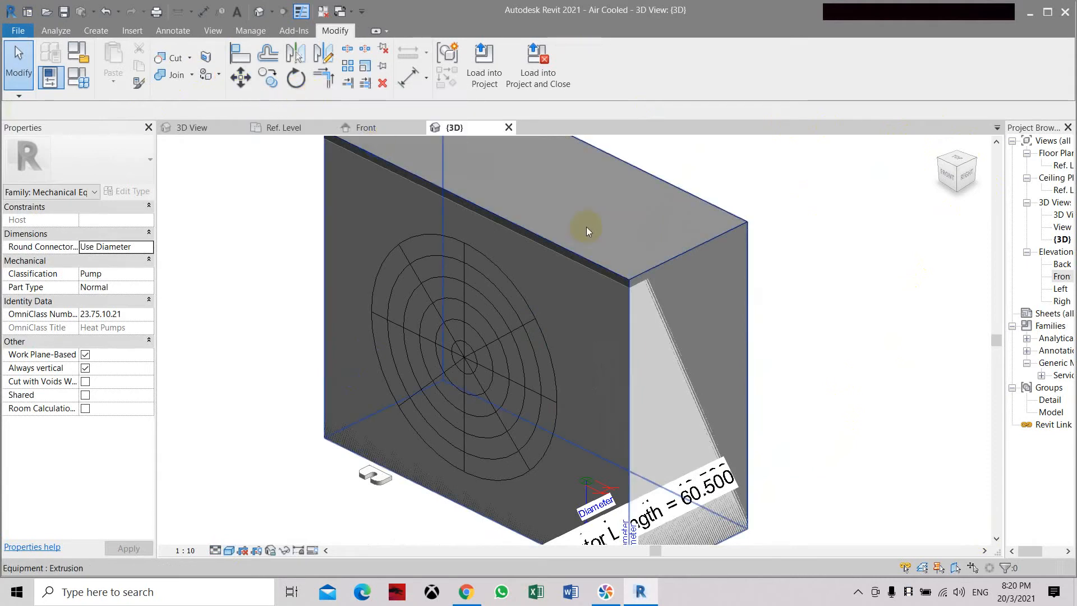
Step: Delete the outer casing extrusion with the 777 mm depth that overlaps the main casing box
{"action": "left_click", "coordinate": [609, 228]}
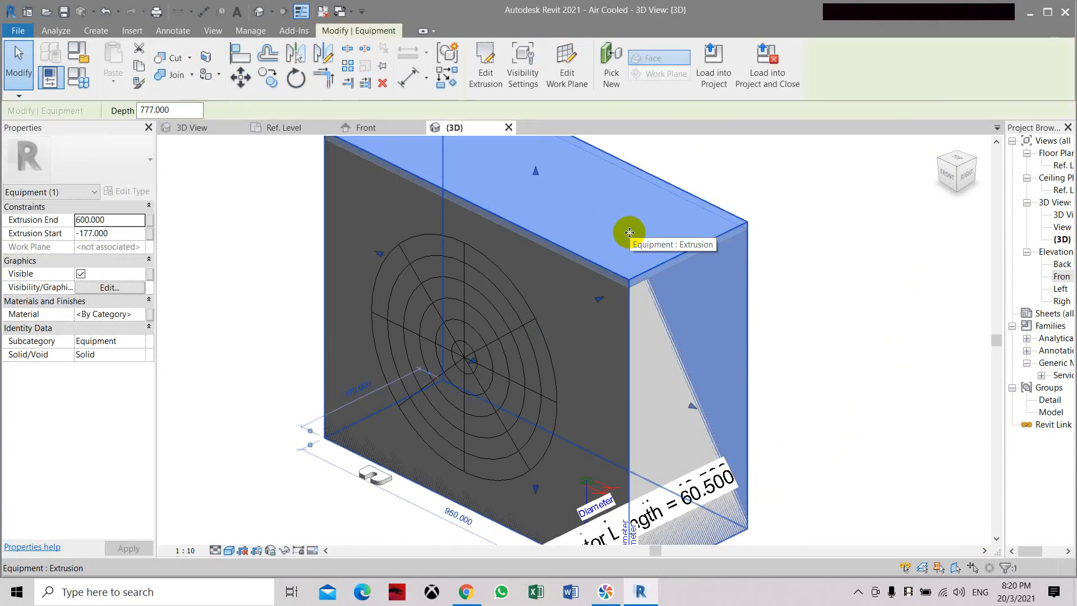
{"action": "key", "text": "Escape"}
{"action": "left_click", "coordinate": [598, 203]}
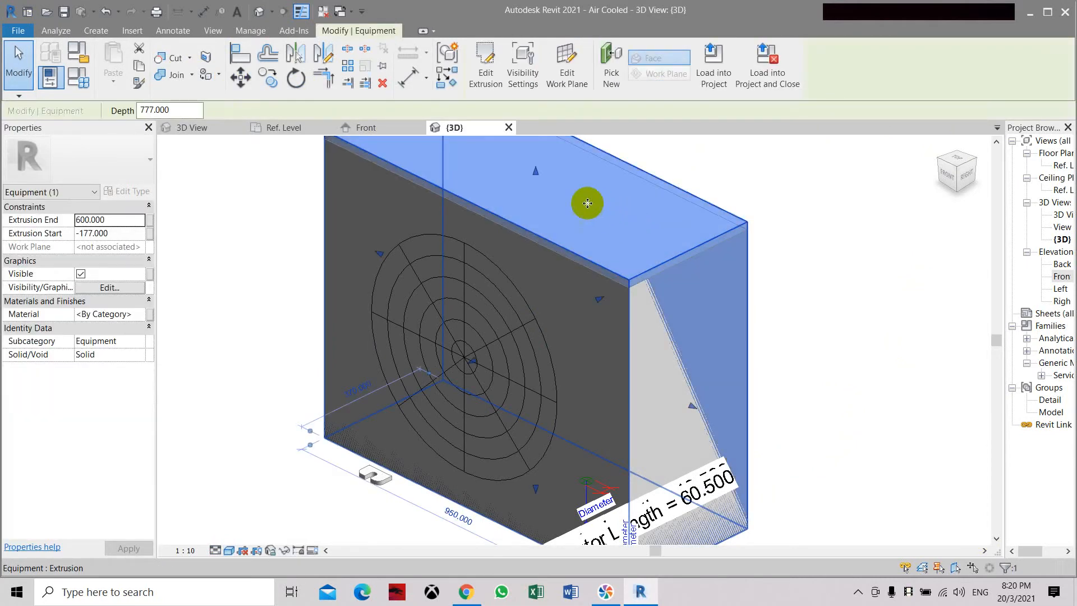
{"action": "key", "text": "Escape"}
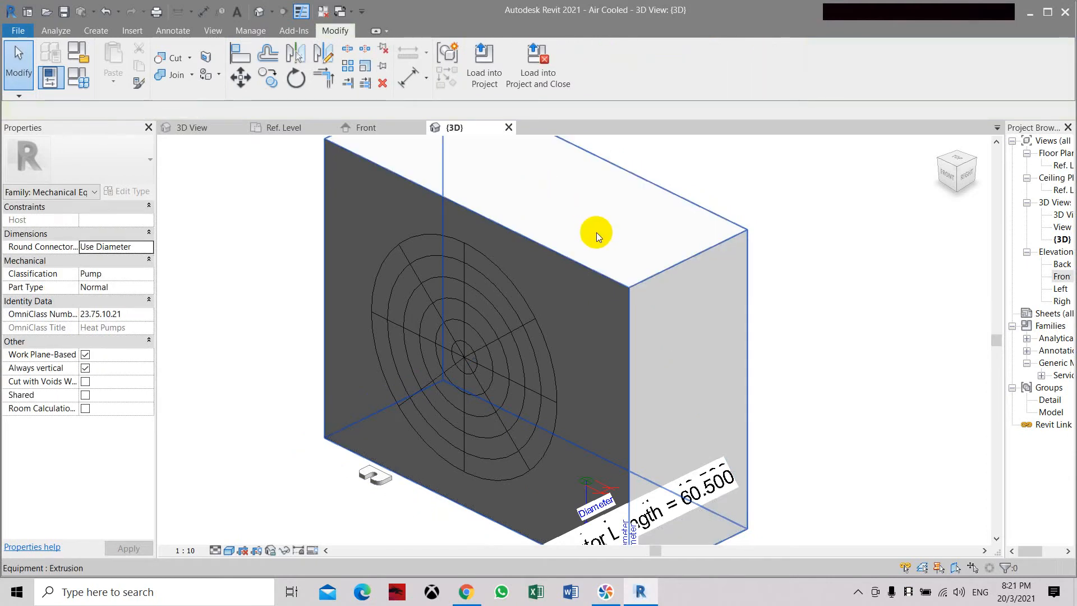
{"action": "left_click", "coordinate": [573, 294]}
{"action": "key", "text": "Escape"}
{"action": "scroll", "coordinate": [483, 268], "scroll_direction": "down", "scroll_amount": 3}
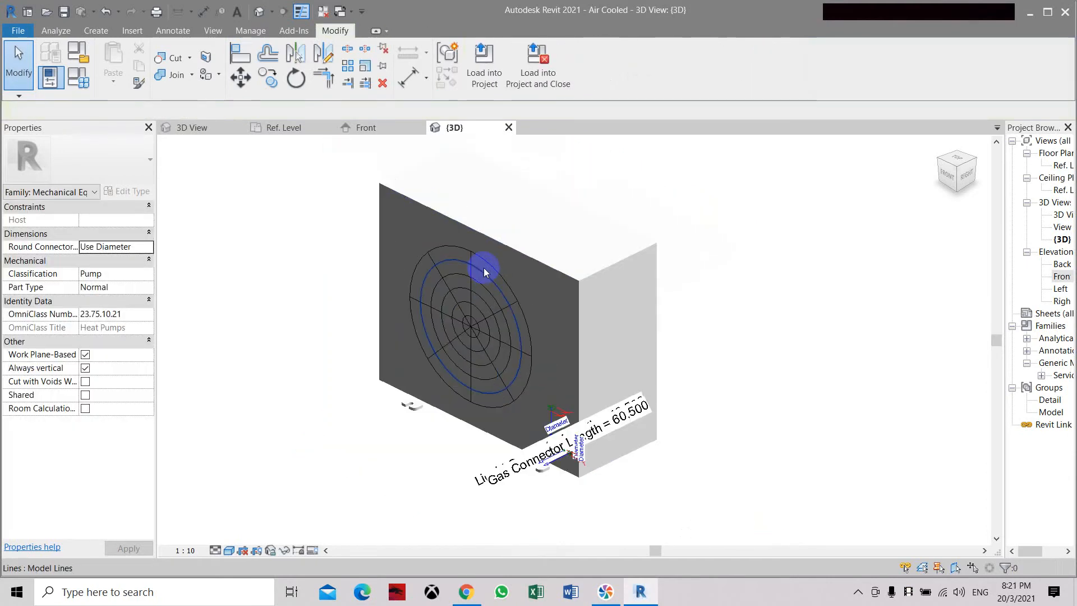
Step: Save the Air Cooled family with the reduced geometry
{"action": "left_click", "coordinate": [18, 31]}
{"action": "left_click", "coordinate": [43, 176]}
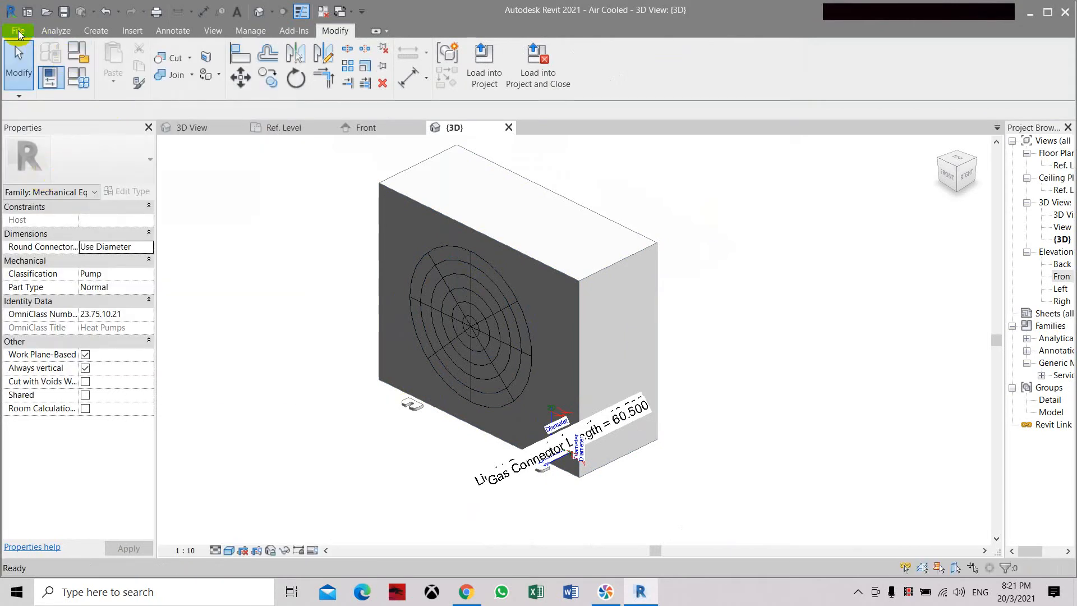
{"action": "left_click", "coordinate": [18, 31]}
{"action": "left_click", "coordinate": [19, 168]}
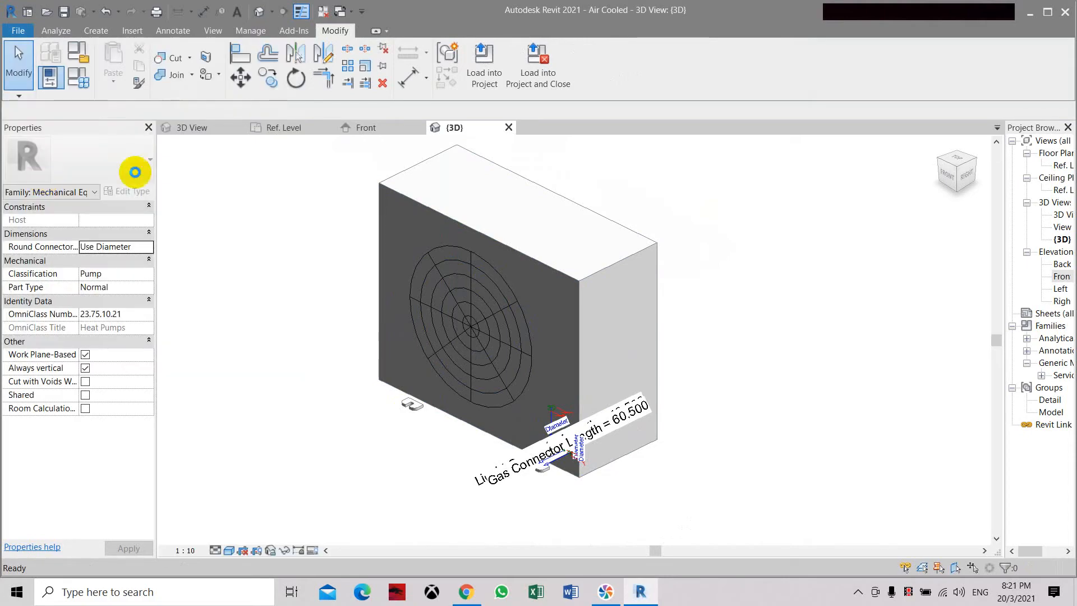
Step: Group the Air Cooled and Air Cooled.0009 files near Air Cooled.0001 on the desktop and check the Air Cooled file's size in its properties
{"action": "left_click", "coordinate": [1030, 11]}
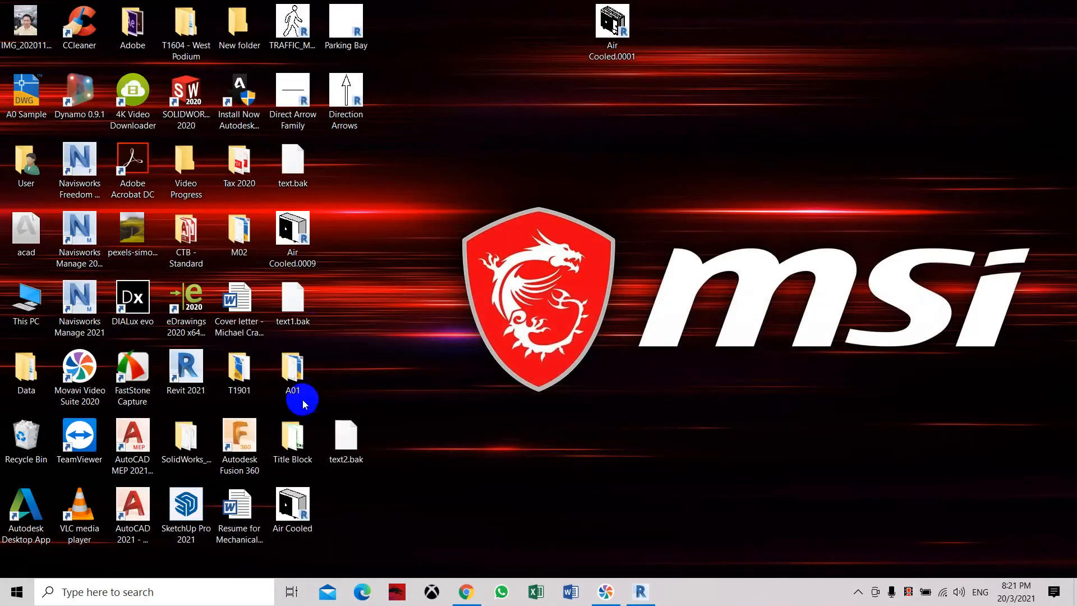
{"action": "left_click_drag", "start_coordinate": [292, 504], "coordinate": [666, 93]}
{"action": "left_click_drag", "start_coordinate": [292, 233], "coordinate": [581, 40]}
{"action": "right_click", "coordinate": [683, 101]}
{"action": "left_click", "coordinate": [770, 417]}
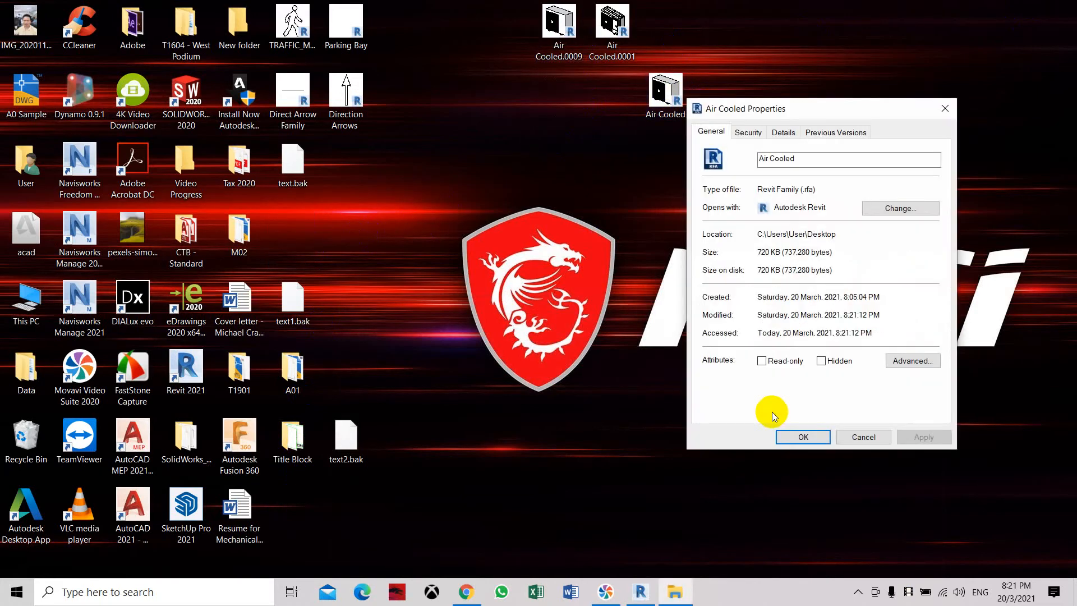
{"action": "left_click", "coordinate": [794, 432]}
Step: Switch back to Revit and save the Air Cooled family again
{"action": "left_click", "coordinate": [642, 589]}
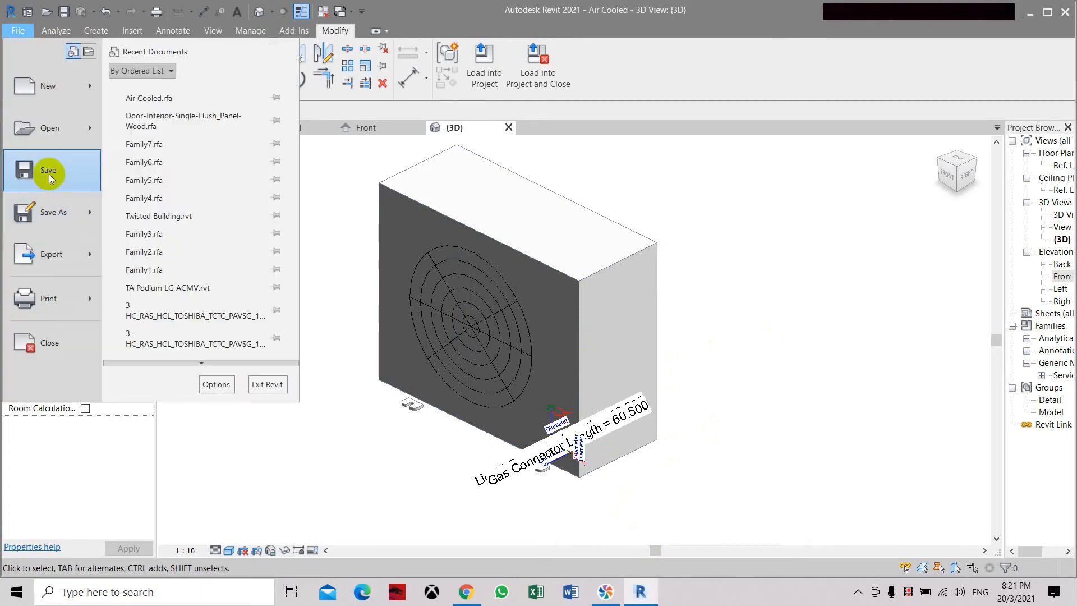
{"action": "left_click", "coordinate": [49, 174]}
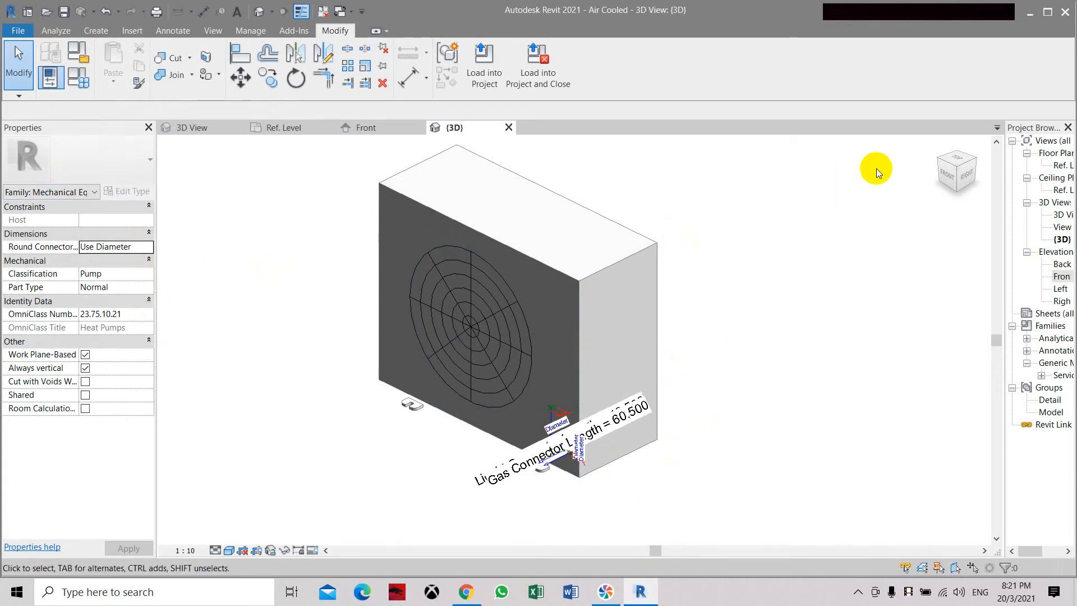
Step: Examine the simplified casing extrusion, the line-drawn grille and the connectors from several angles in the 3D view
{"action": "left_click", "coordinate": [962, 172]}
{"action": "mouse_move", "coordinate": [836, 175]}
{"action": "middle_mouse_down", "text": "shift"}
{"action": "mouse_move", "coordinate": [843, 225]}
{"action": "mouse_move", "coordinate": [952, 251]}
{"action": "mouse_move", "coordinate": [186, 223]}
{"action": "mouse_move", "coordinate": [344, 168]}
{"action": "mouse_move", "coordinate": [255, 240]}
{"action": "mouse_move", "coordinate": [952, 286]}
{"action": "mouse_move", "coordinate": [878, 280]}
{"action": "middle_mouse_up", "text": "shift"}
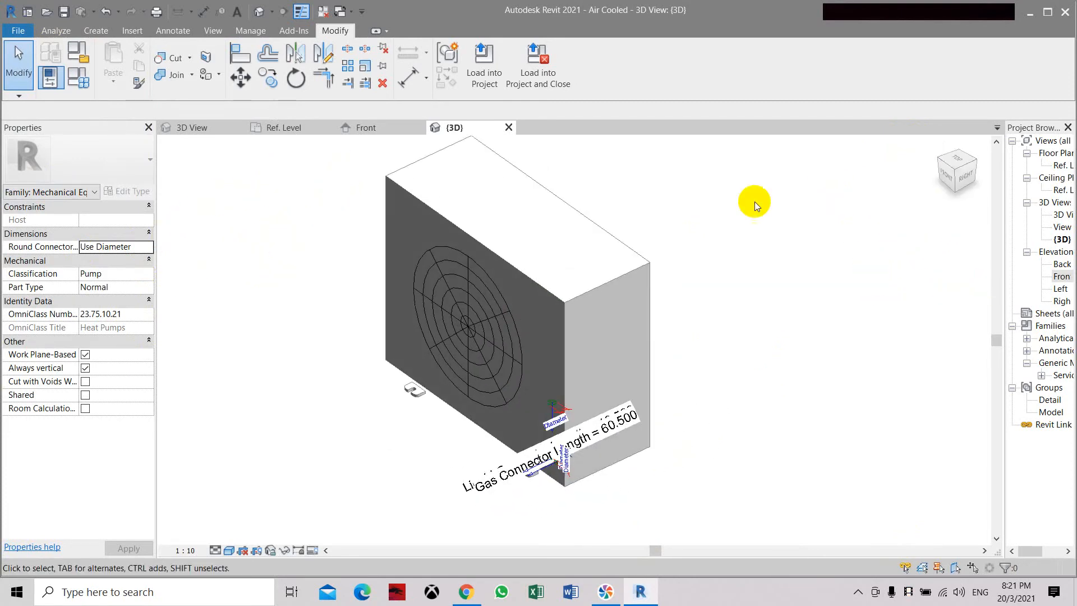
{"action": "left_click", "coordinate": [645, 315]}
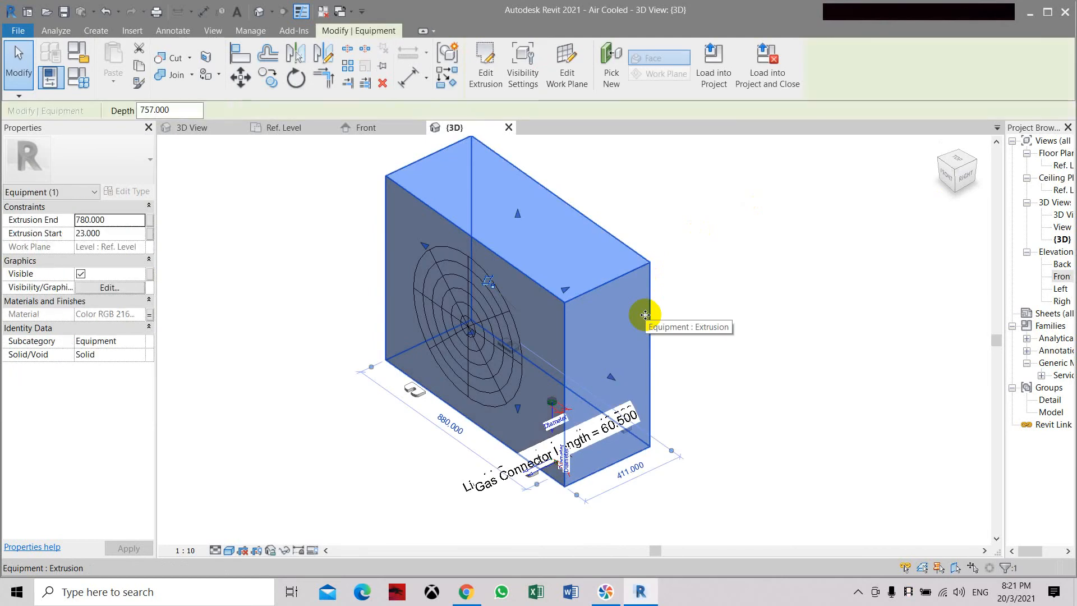
{"action": "scroll", "coordinate": [538, 426], "scroll_direction": "up", "scroll_amount": 4}
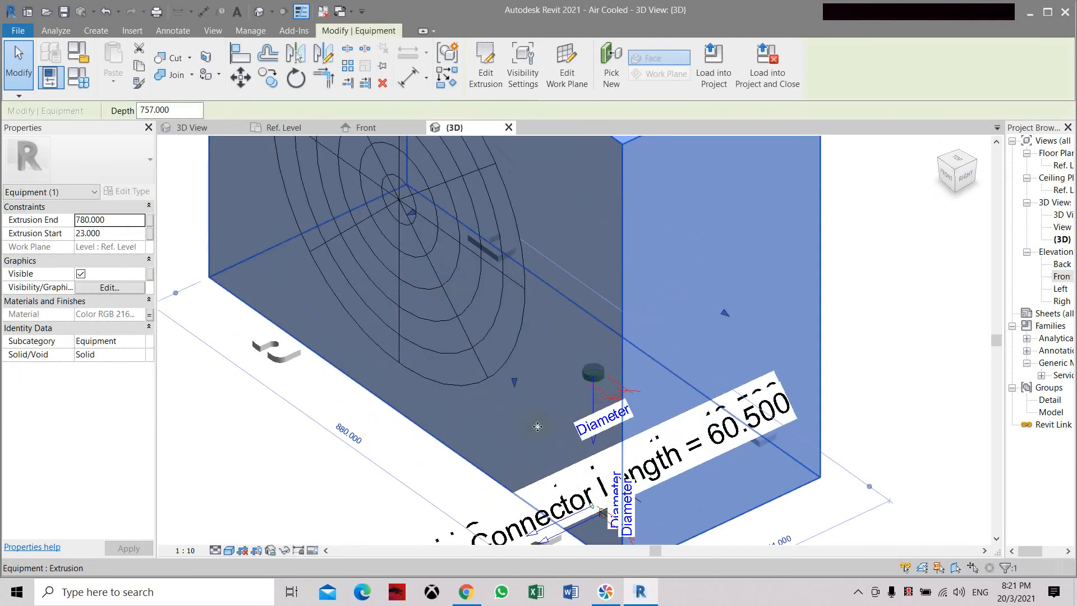
{"action": "scroll", "coordinate": [664, 292], "scroll_direction": "down", "scroll_amount": 4}
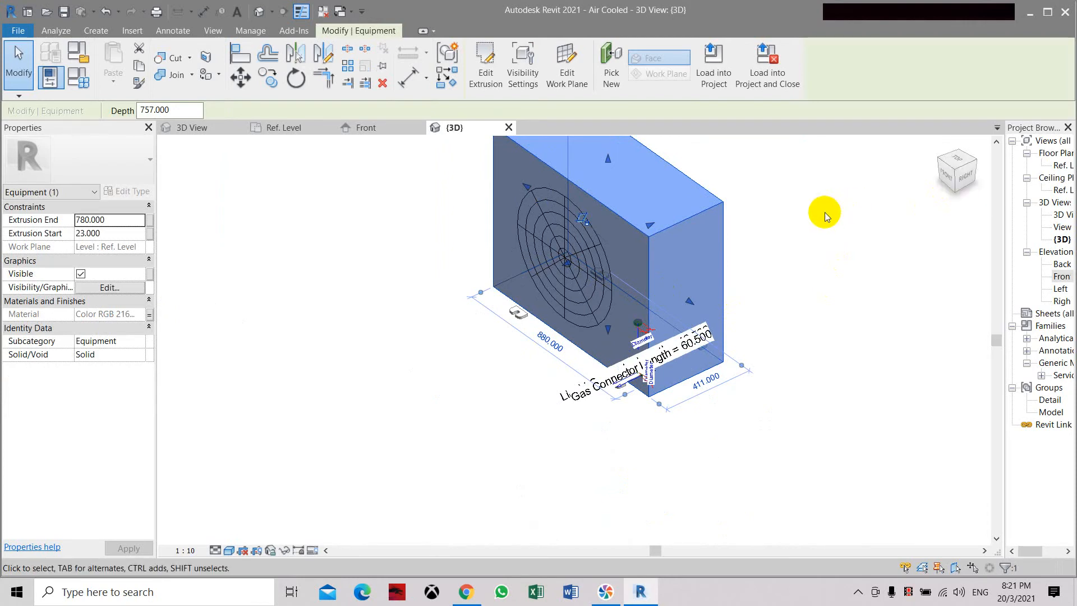
{"action": "left_click", "coordinate": [104, 36]}
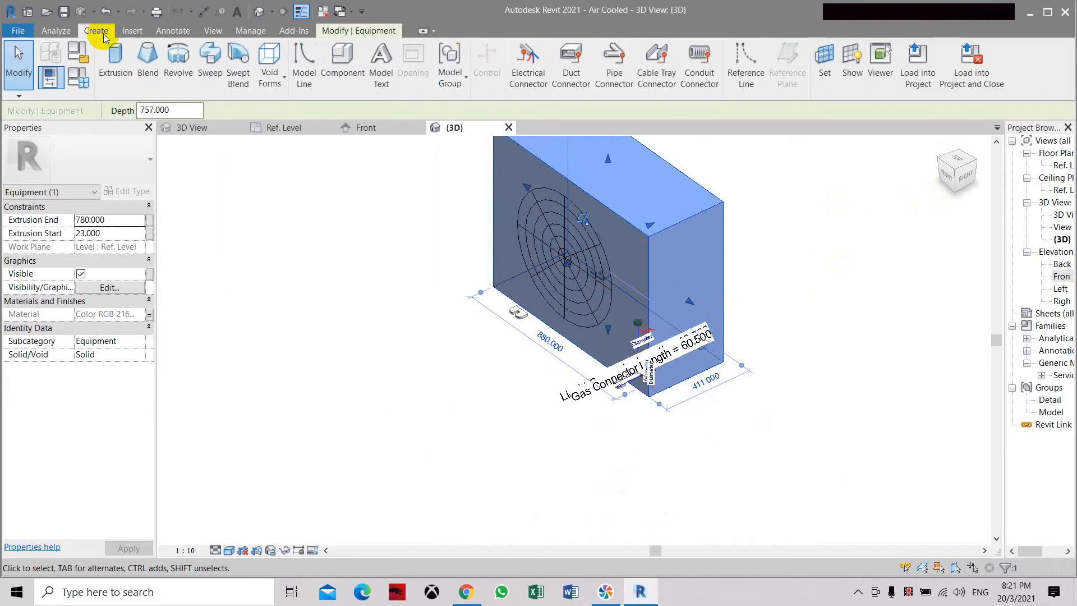
{"action": "key", "text": "Escape"}
{"action": "mouse_move", "coordinate": [969, 164]}
{"action": "left_mouse_down"}
{"action": "mouse_move", "coordinate": [930, 536]}
{"action": "mouse_move", "coordinate": [844, 161]}
{"action": "mouse_move", "coordinate": [782, 191]}
{"action": "mouse_move", "coordinate": [741, 230]}
{"action": "mouse_move", "coordinate": [866, 259]}
{"action": "mouse_move", "coordinate": [202, 223]}
{"action": "mouse_move", "coordinate": [822, 180]}
{"action": "mouse_move", "coordinate": [652, 168]}
{"action": "mouse_move", "coordinate": [503, 205]}
{"action": "mouse_move", "coordinate": [356, 175]}
{"action": "left_mouse_up"}
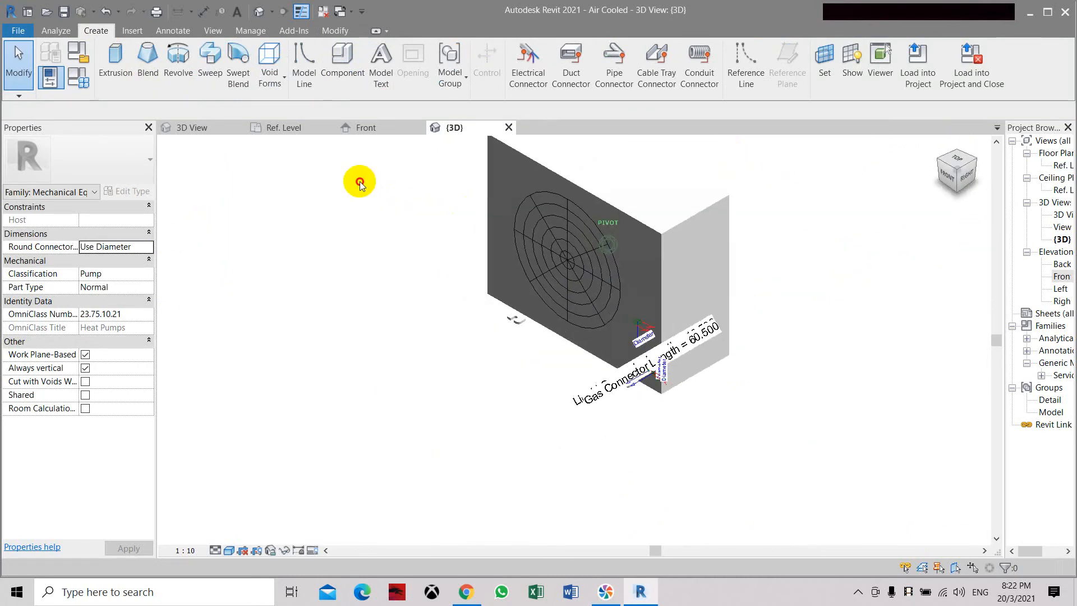
{"action": "scroll", "coordinate": [774, 221], "scroll_direction": "up", "scroll_amount": 5}
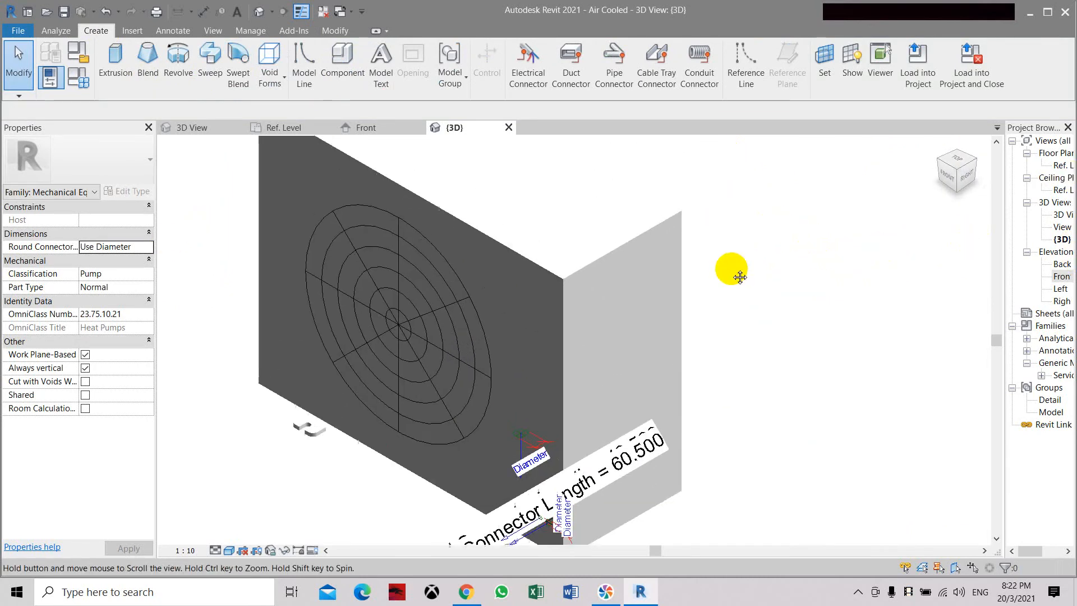
{"action": "scroll", "coordinate": [591, 225], "scroll_direction": "down", "scroll_amount": 1}
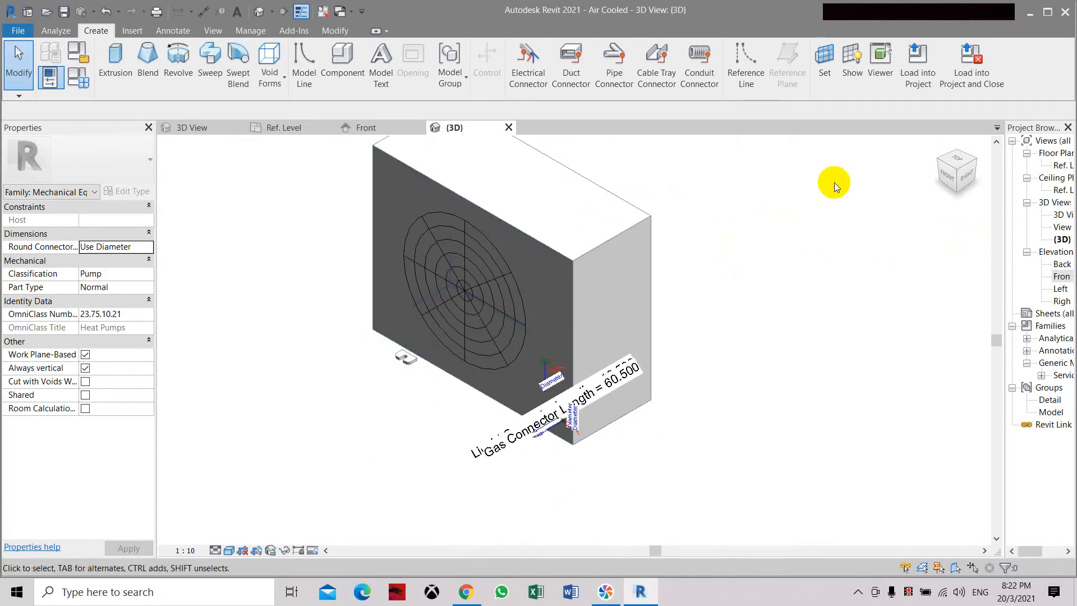
{"action": "left_click_drag", "start_coordinate": [963, 166], "coordinate": [180, 170]}
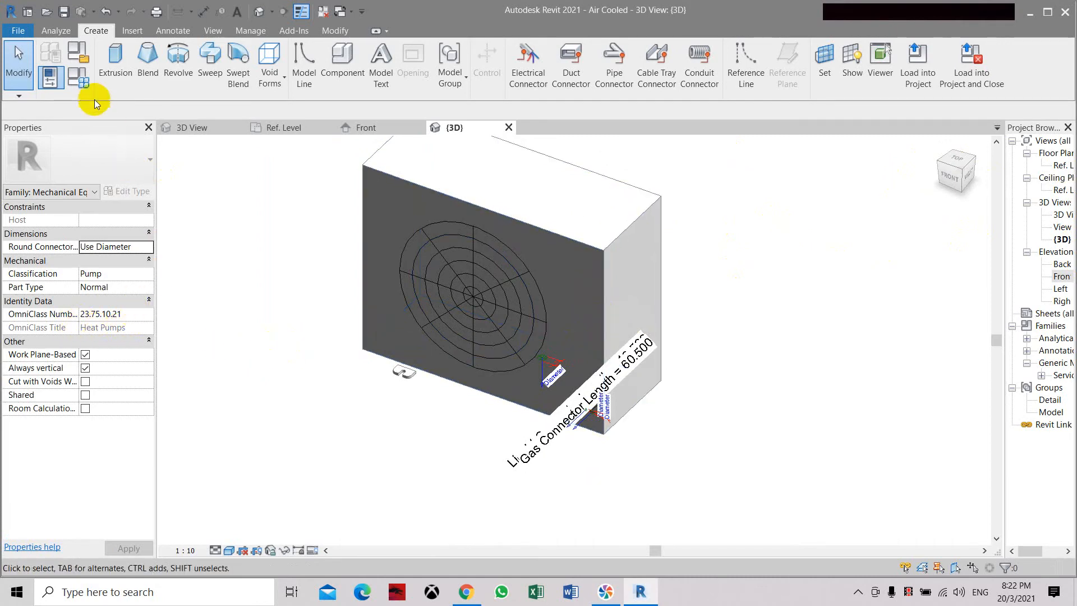
Step: Review the AVW-34UCSB type's parameters, from constraints and dimensions through mechanical loads to clearances, and check the lookup tables
{"action": "left_click", "coordinate": [78, 77]}
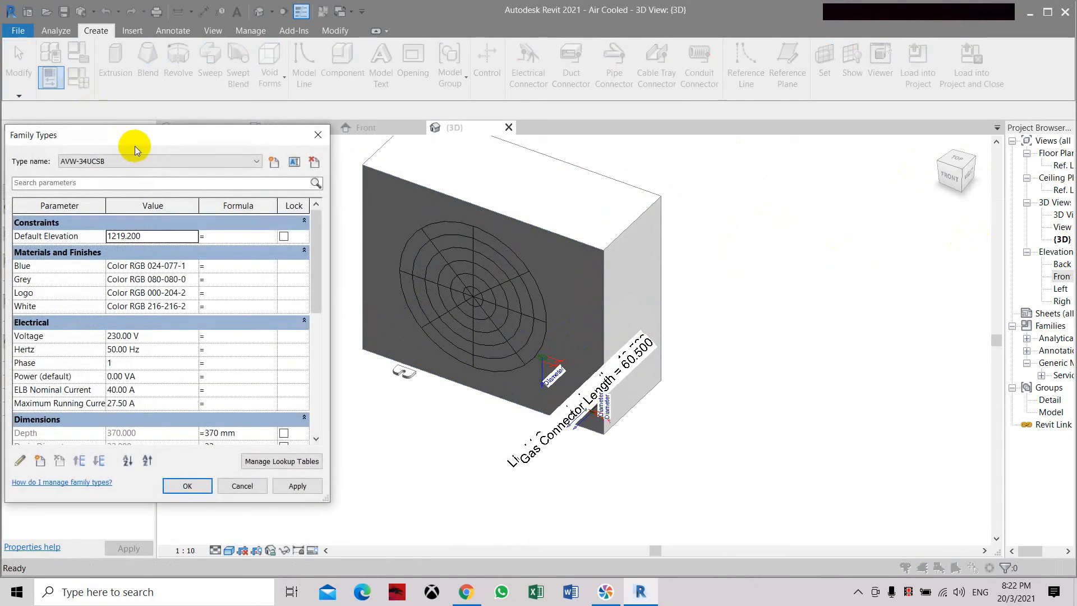
{"action": "left_click_drag", "start_coordinate": [138, 143], "coordinate": [394, 88]}
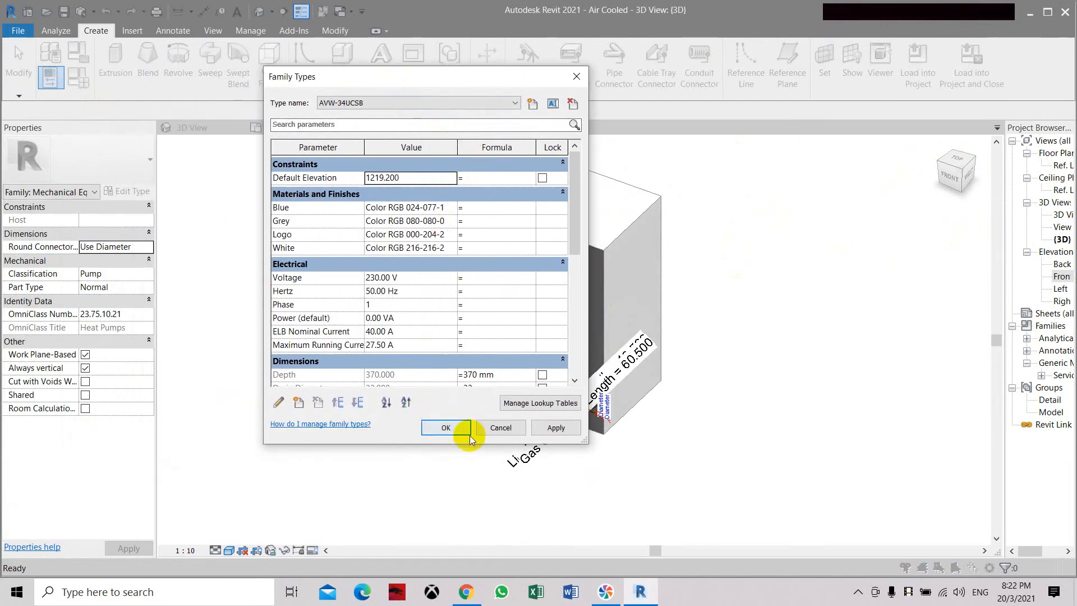
{"action": "scroll", "coordinate": [460, 335], "scroll_direction": "down", "scroll_amount": 2}
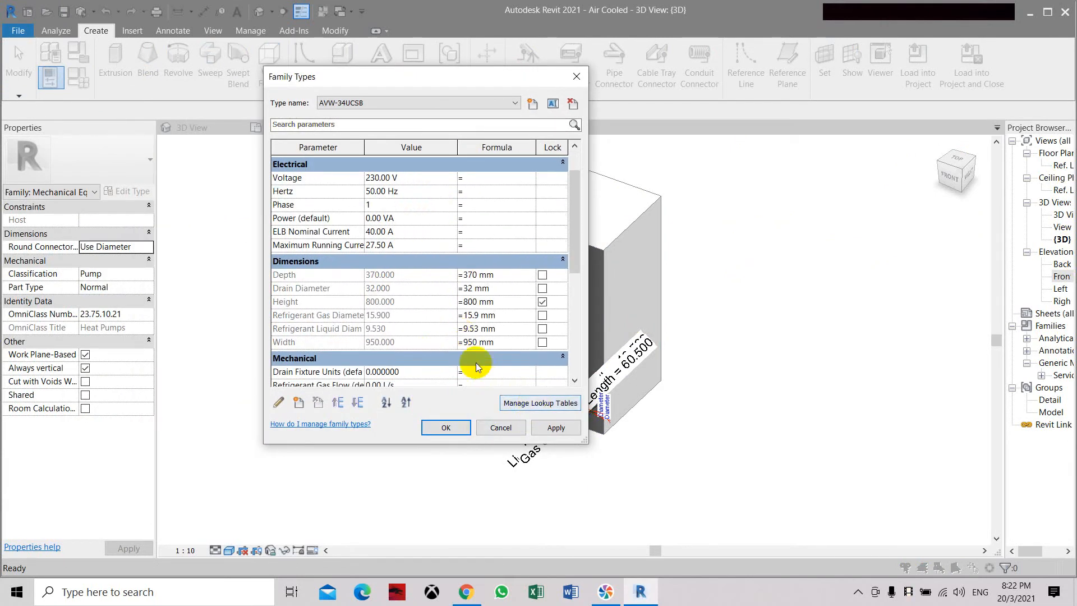
{"action": "scroll", "coordinate": [476, 366], "scroll_direction": "down", "scroll_amount": 7}
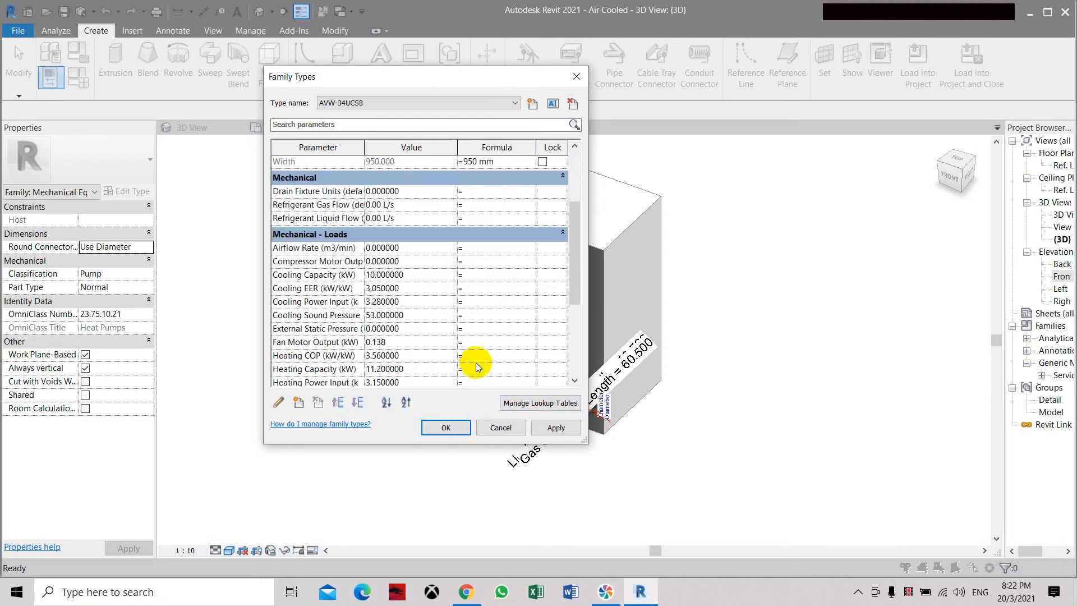
{"action": "left_click", "coordinate": [529, 404]}
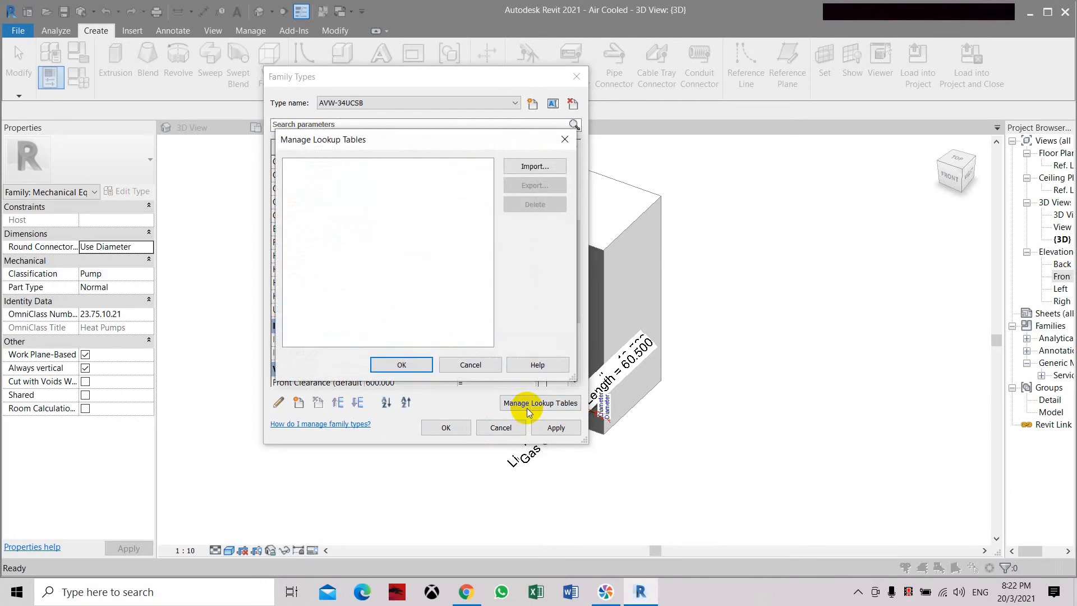
{"action": "left_click", "coordinate": [487, 371]}
{"action": "scroll", "coordinate": [479, 346], "scroll_direction": "down", "scroll_amount": 3}
{"action": "scroll", "coordinate": [478, 346], "scroll_direction": "down", "scroll_amount": 5}
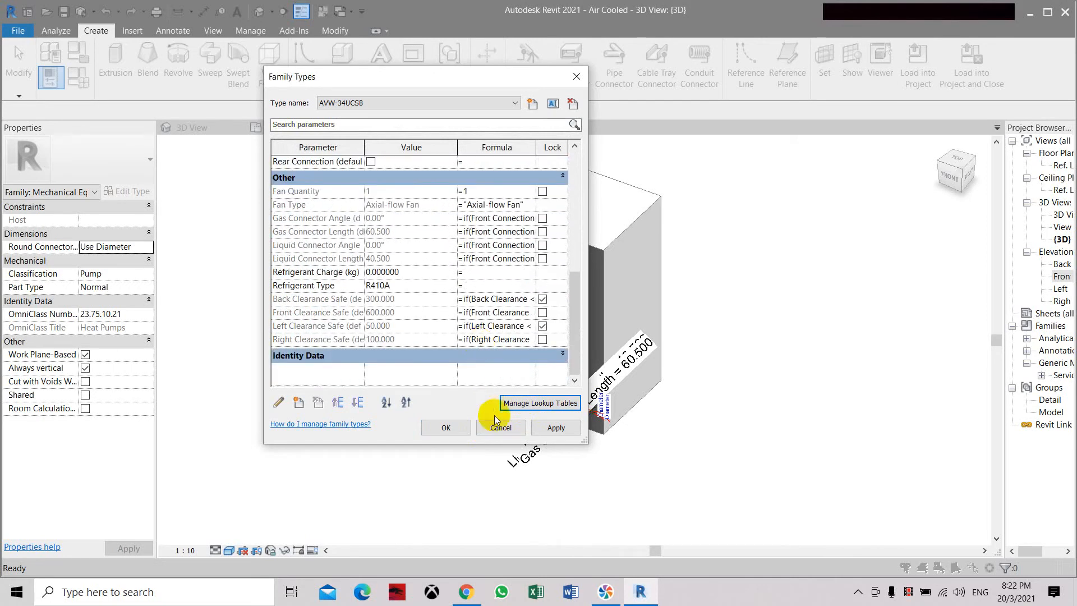
{"action": "left_click", "coordinate": [444, 427]}
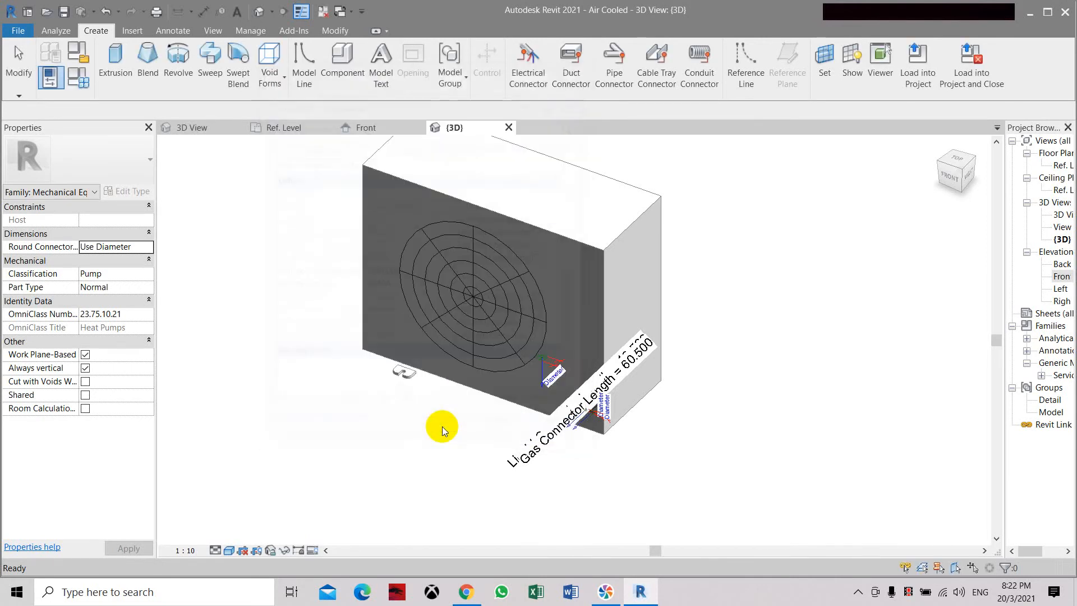
Step: Remove the White family parameter association from the casing extrusion's material by setting it to <none>
{"action": "middle_click_drag", "start_coordinate": [795, 323], "coordinate": [791, 370]}
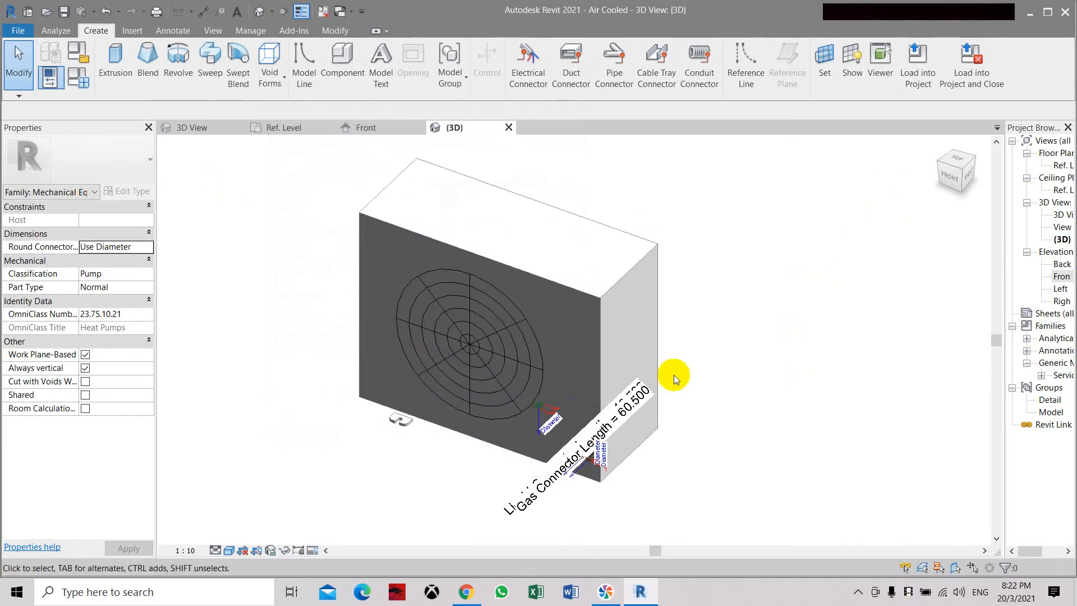
{"action": "left_click", "coordinate": [466, 238]}
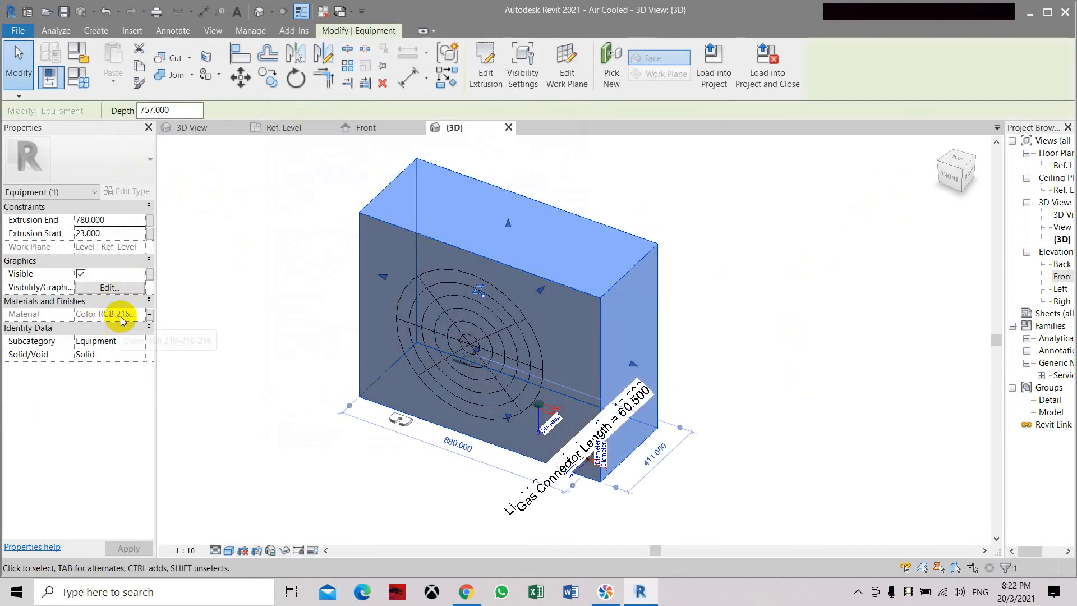
{"action": "left_click", "coordinate": [149, 317]}
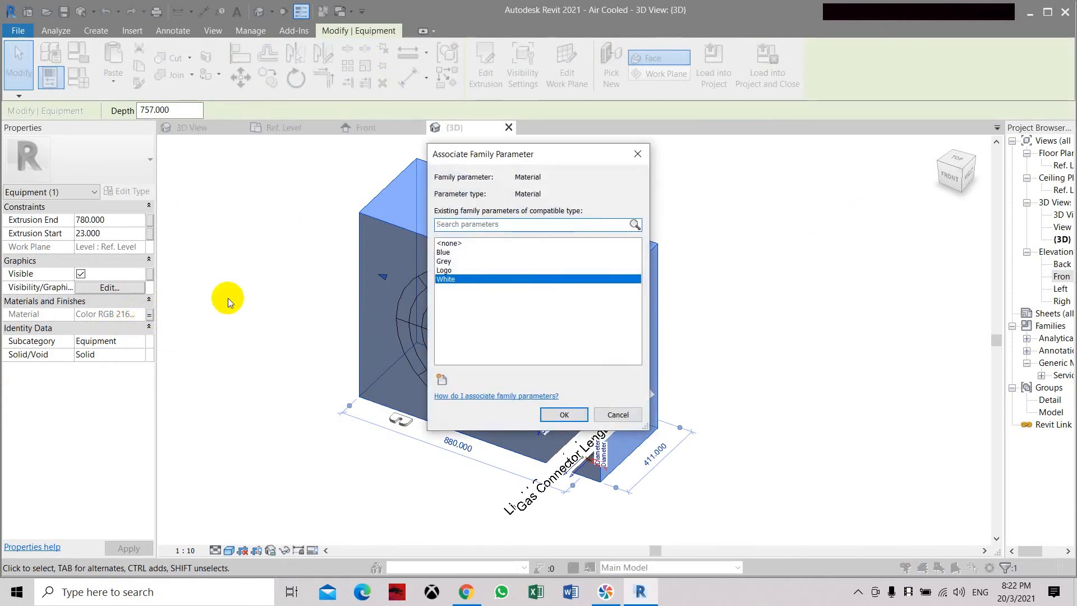
{"action": "left_click", "coordinate": [447, 245]}
{"action": "left_click", "coordinate": [564, 415]}
Step: Search the casing's material choices for "steel" and add Zinc from the AEC Metal library to the document
{"action": "left_click", "coordinate": [132, 313]}
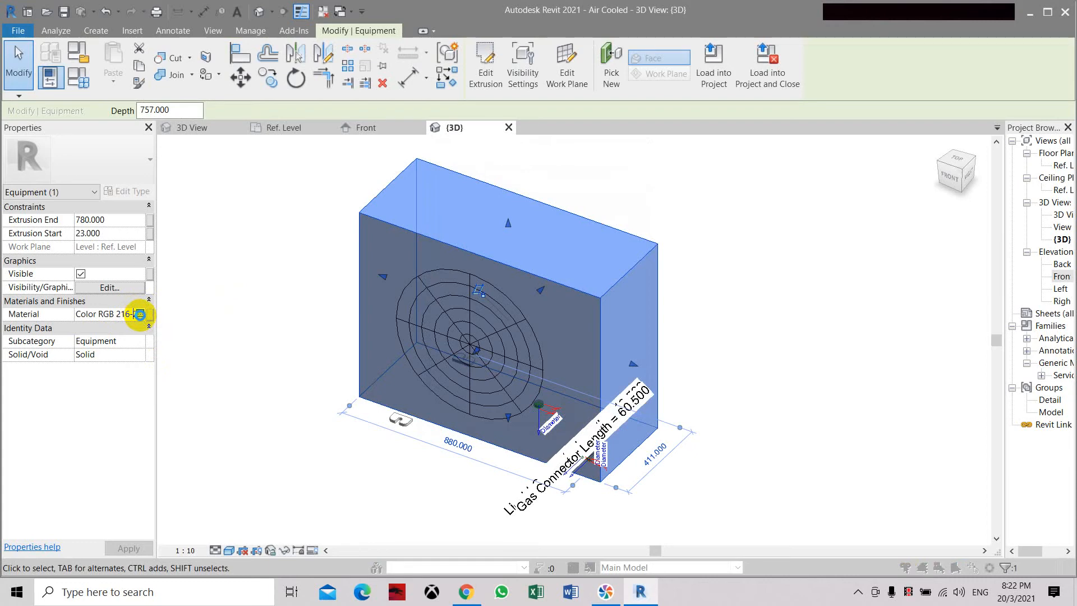
{"action": "left_click", "coordinate": [139, 314]}
{"action": "scroll", "coordinate": [443, 170], "scroll_direction": "down", "scroll_amount": 1}
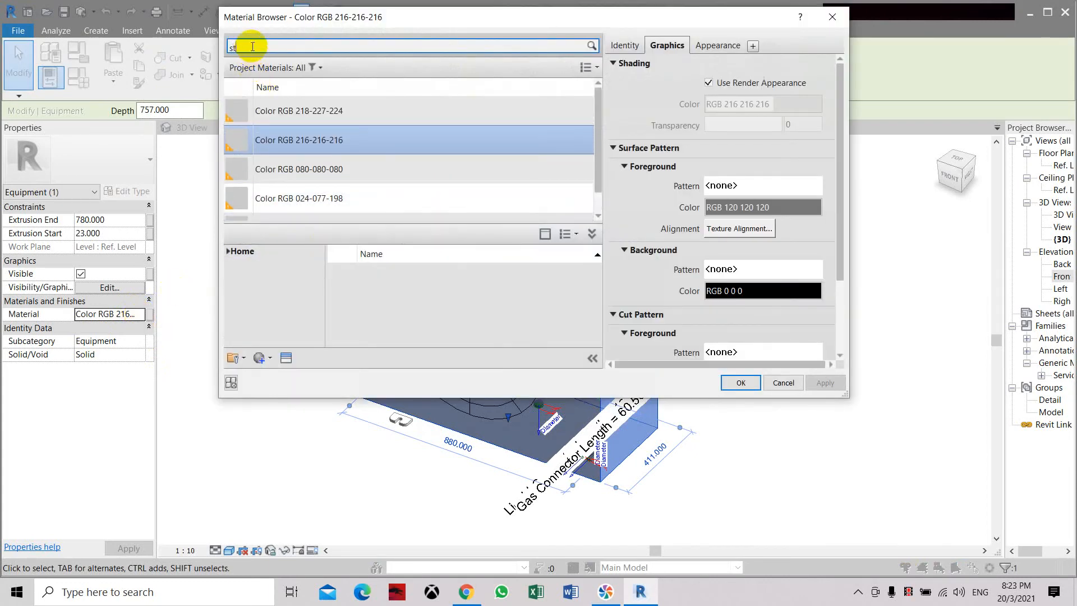
{"action": "type", "text": "steel"}
{"action": "key", "text": "Return"}
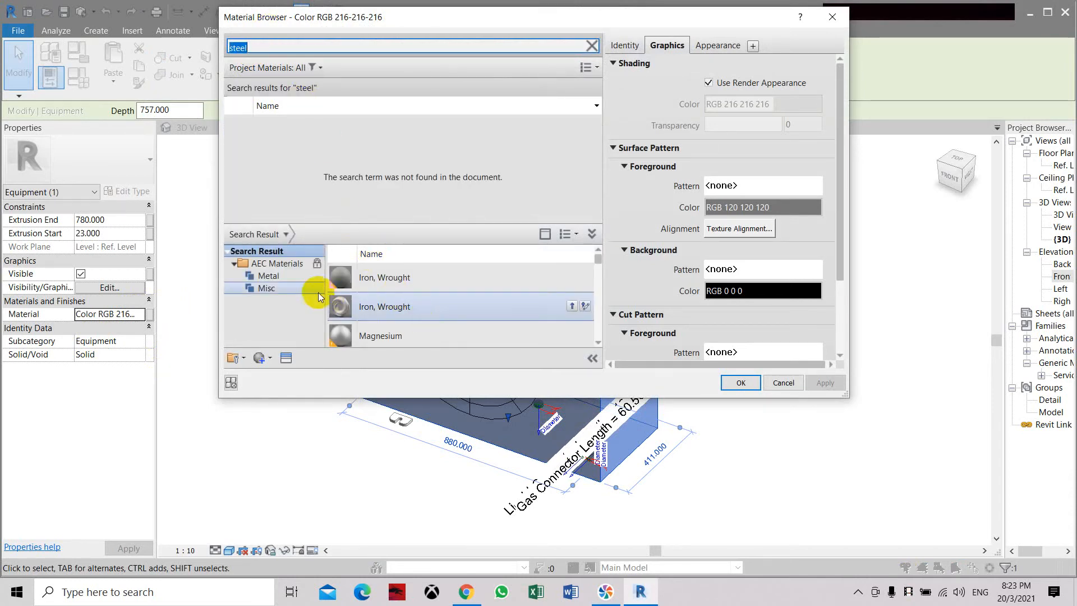
{"action": "left_click", "coordinate": [287, 278]}
{"action": "scroll", "coordinate": [426, 294], "scroll_direction": "down", "scroll_amount": 6}
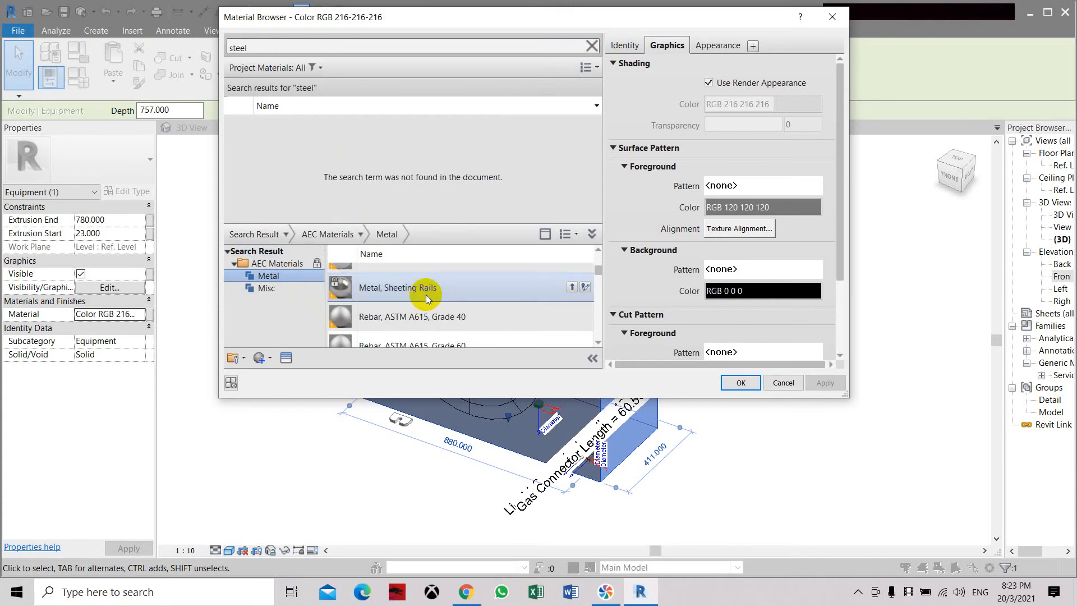
{"action": "scroll", "coordinate": [432, 311], "scroll_direction": "down", "scroll_amount": 5}
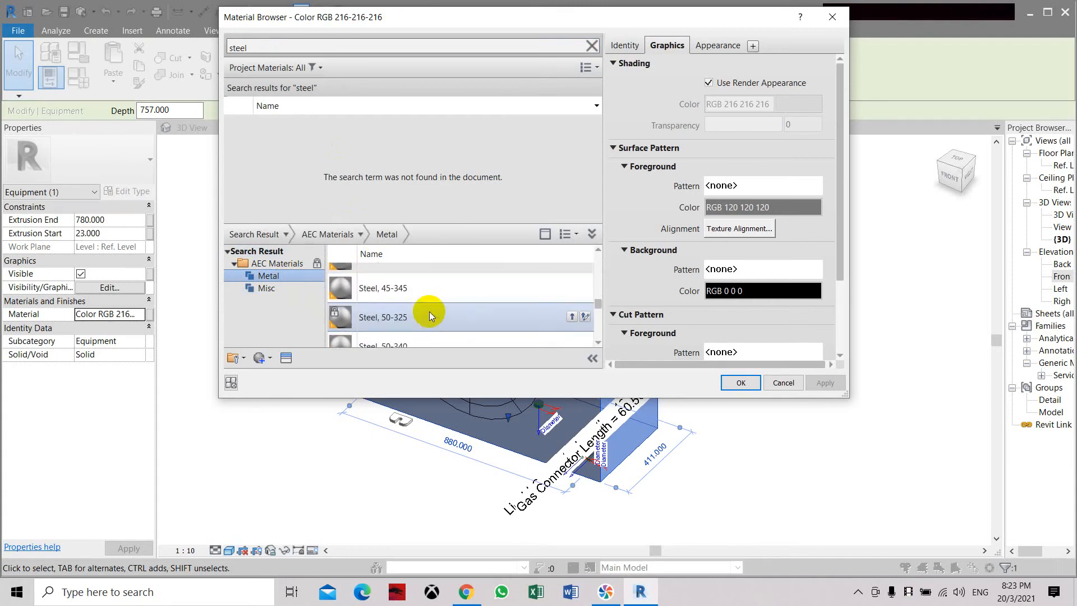
{"action": "scroll", "coordinate": [429, 311], "scroll_direction": "down", "scroll_amount": 5}
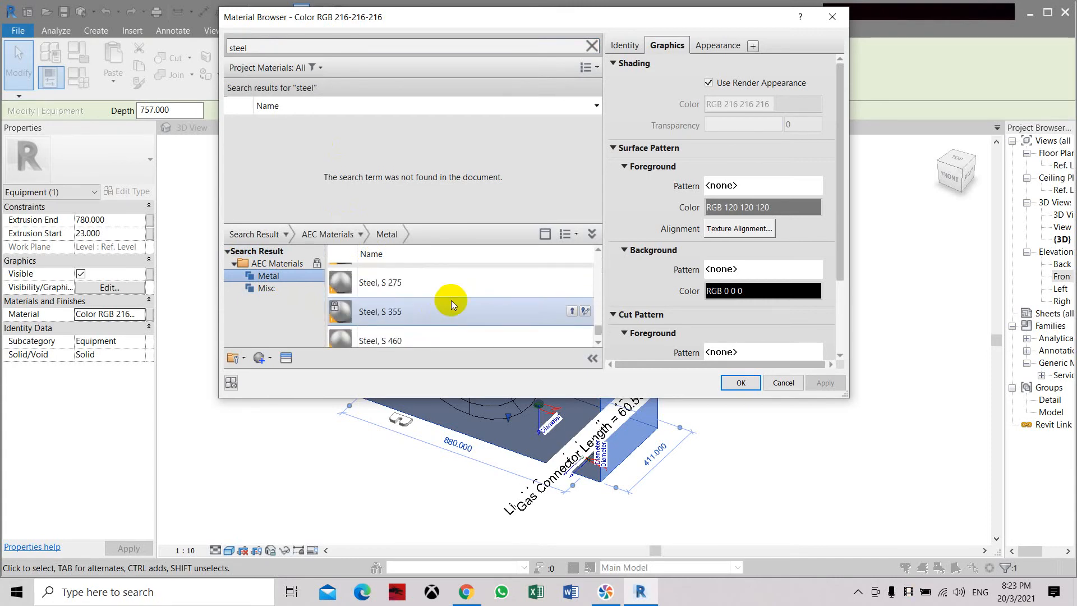
{"action": "left_click", "coordinate": [445, 323]}
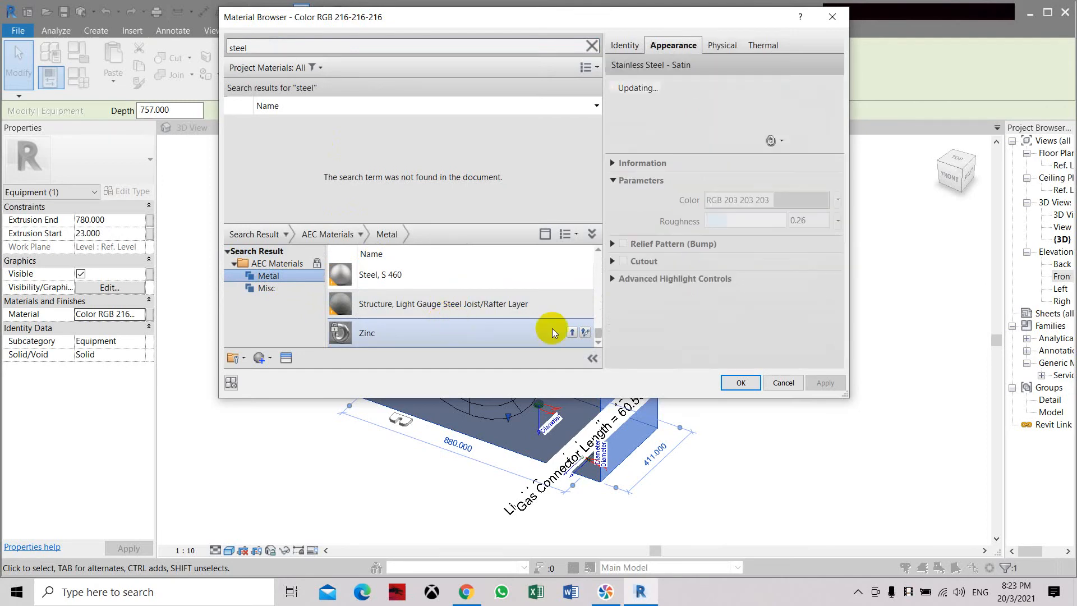
{"action": "left_click", "coordinate": [572, 332]}
Step: Enable Use Render Appearance for Zinc's shading, check its appearance, and assign the material to the casing extrusion
{"action": "left_click", "coordinate": [783, 124]}
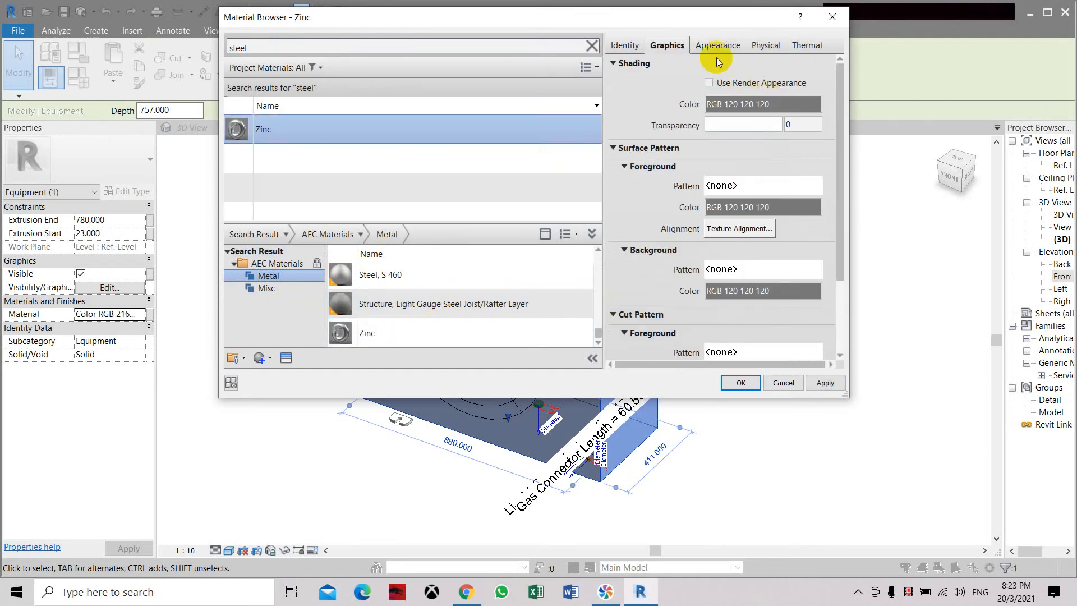
{"action": "left_click", "coordinate": [709, 83]}
{"action": "left_click", "coordinate": [717, 46]}
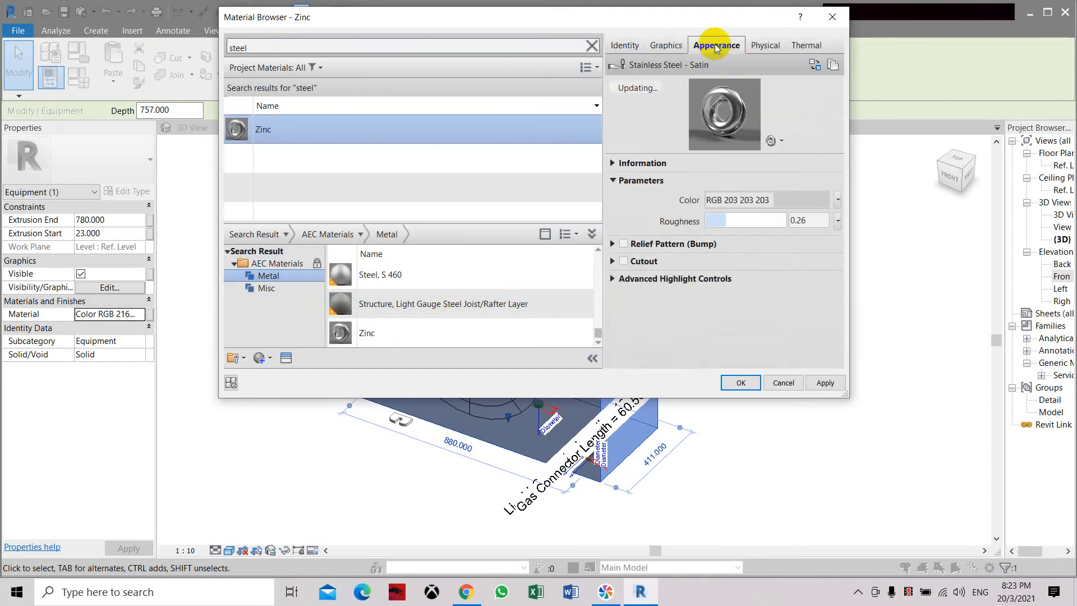
{"action": "left_click", "coordinate": [746, 384]}
{"action": "left_click", "coordinate": [573, 401]}
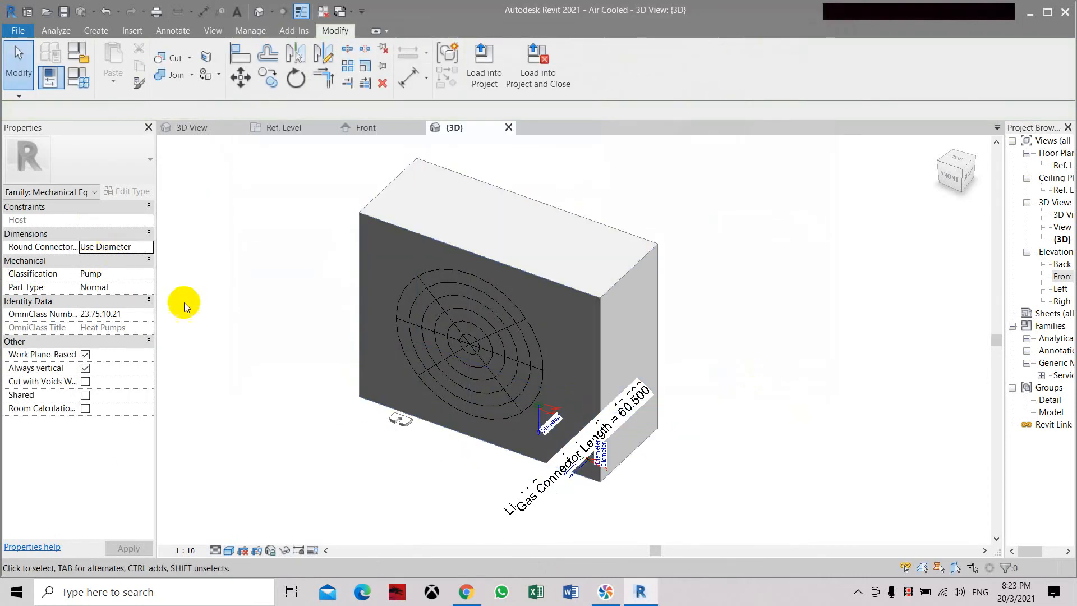
Step: Try the Shaded visual style, set the 3D view to Realistic, and inspect the casing
{"action": "left_click", "coordinate": [229, 551]}
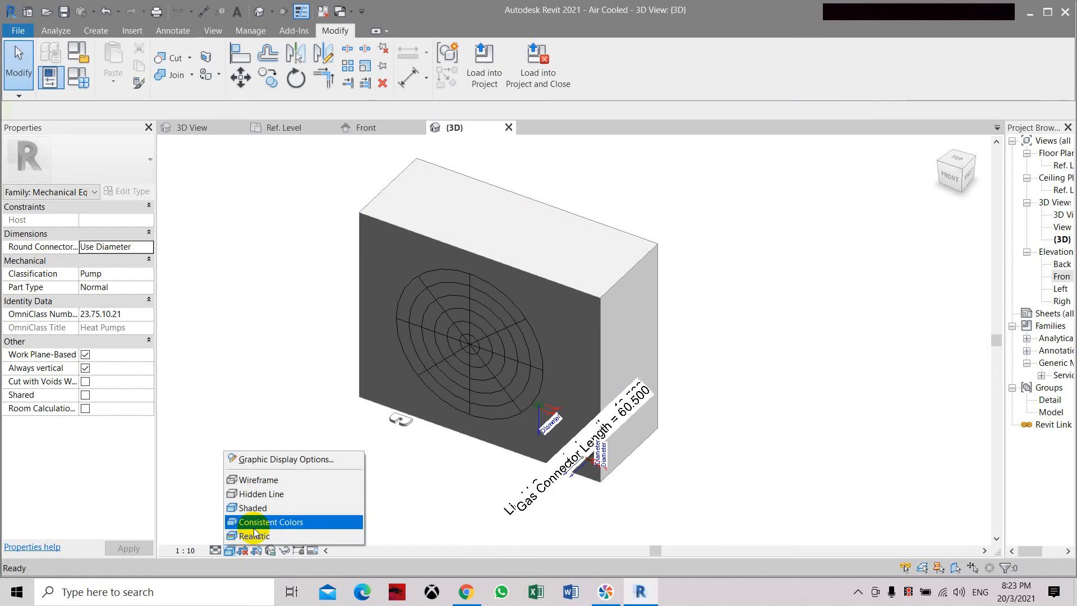
{"action": "left_click", "coordinate": [256, 508]}
{"action": "left_click", "coordinate": [235, 549]}
{"action": "left_click", "coordinate": [248, 537]}
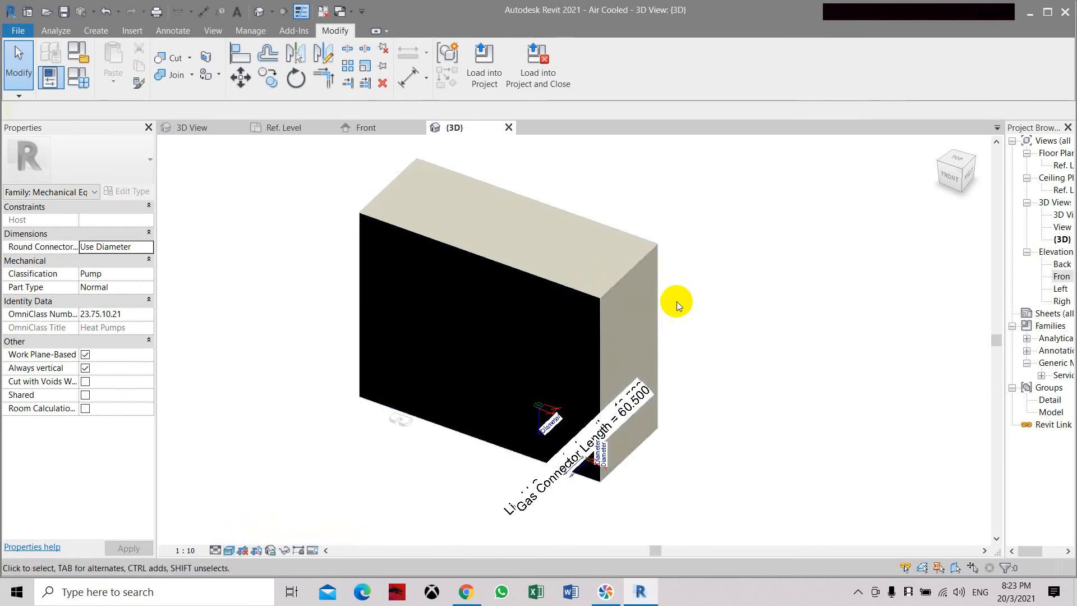
{"action": "left_click", "coordinate": [963, 174]}
{"action": "middle_click_drag", "start_coordinate": [748, 223], "coordinate": [774, 219], "text": "shift"}
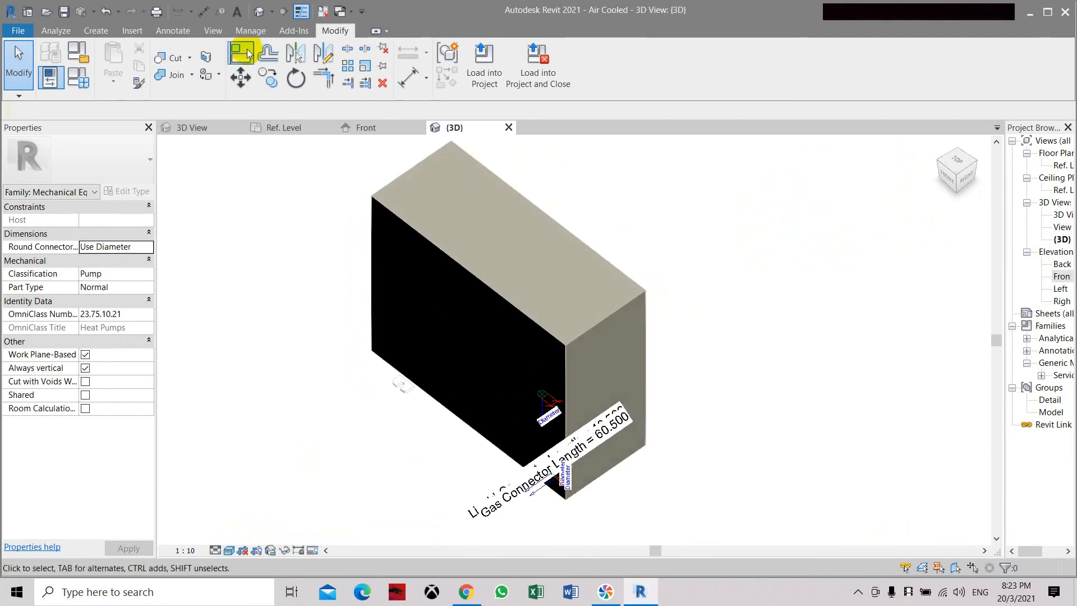
Step: Paint the casing's top face and connector-side end face with the White (param) material
{"action": "left_click", "coordinate": [218, 79]}
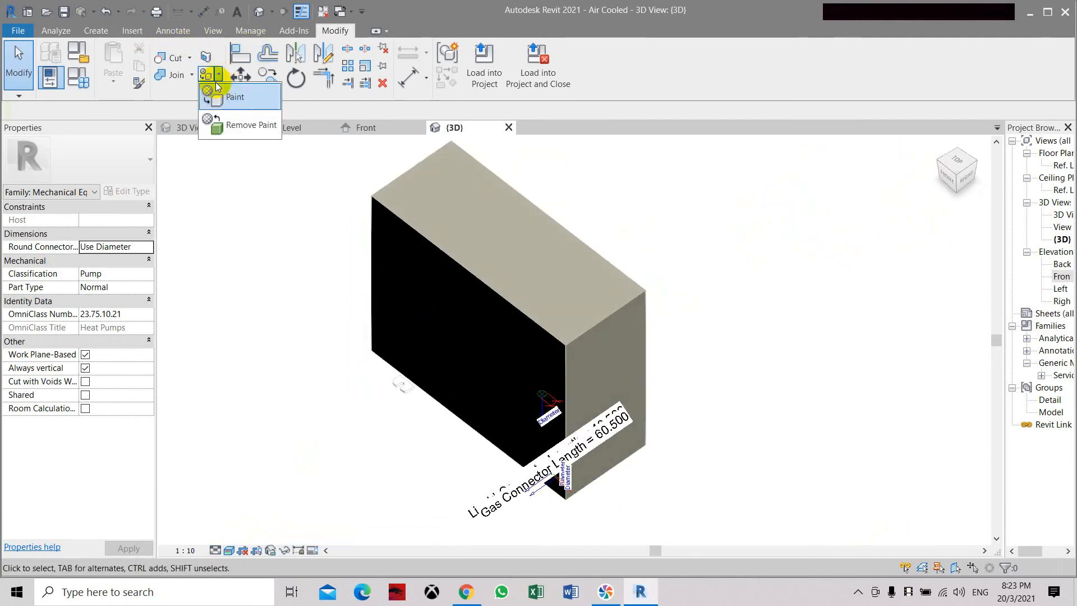
{"action": "left_click", "coordinate": [218, 102]}
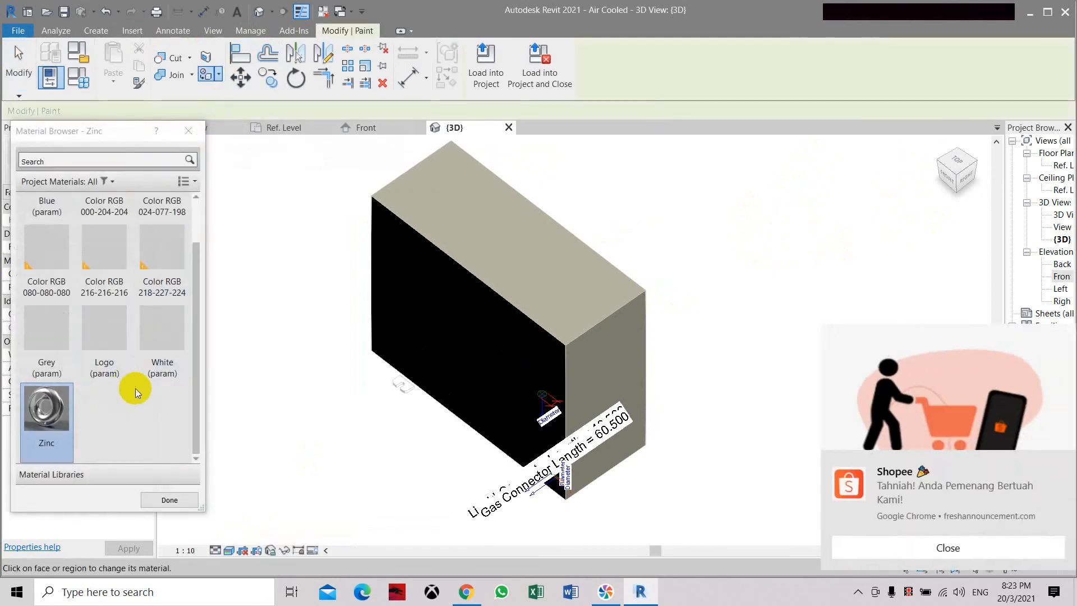
{"action": "left_click", "coordinate": [162, 336]}
{"action": "left_click", "coordinate": [503, 275]}
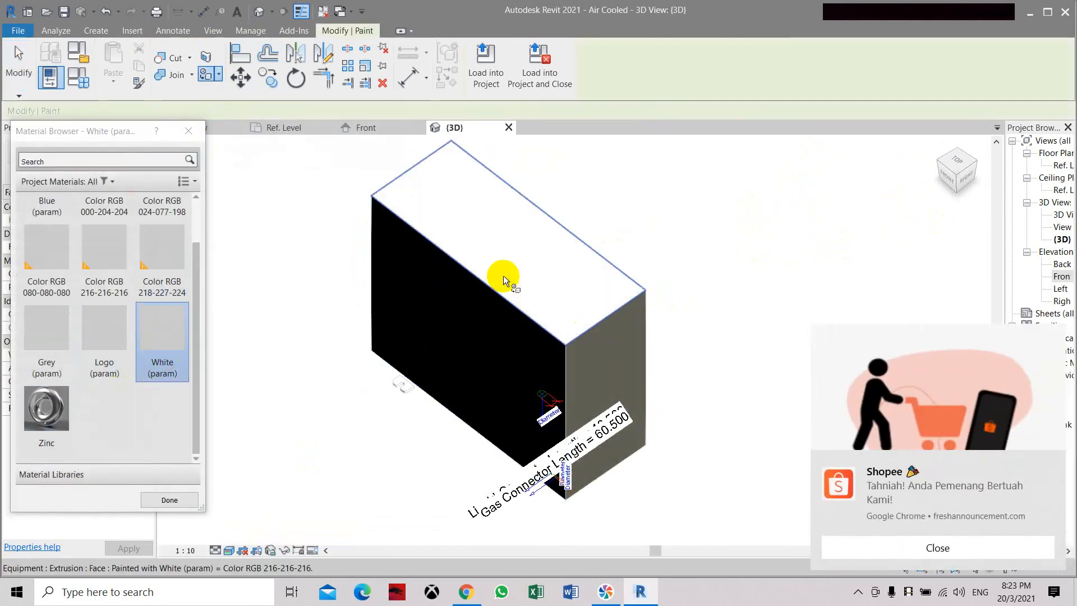
{"action": "left_click", "coordinate": [595, 357]}
Step: Paint the casing's back face and front grille face with White (param), and finish painting
{"action": "left_click_drag", "start_coordinate": [956, 175], "coordinate": [721, 163]}
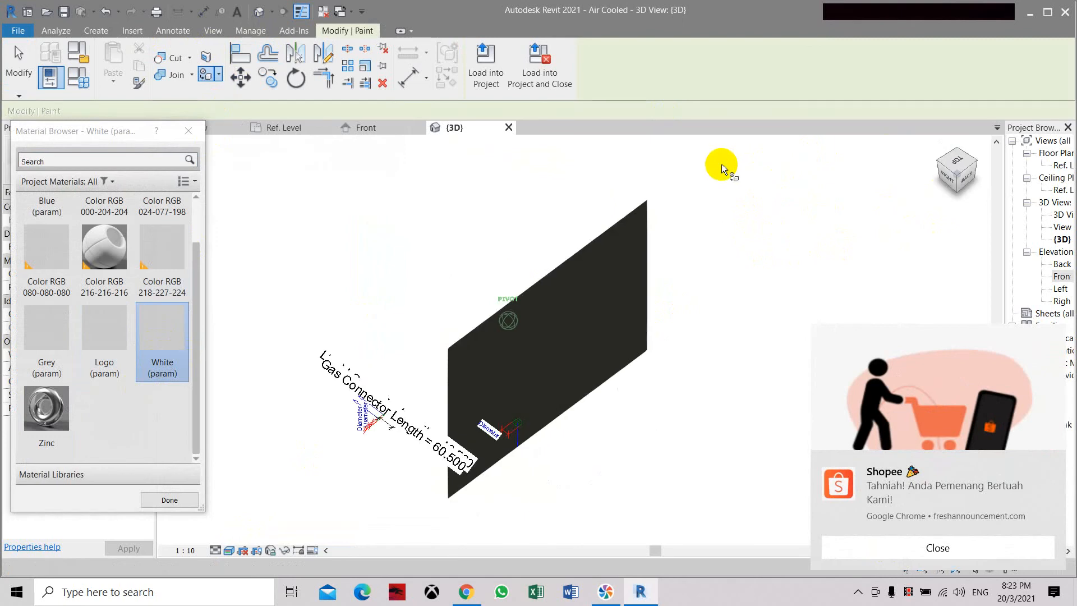
{"action": "left_click", "coordinate": [581, 323]}
{"action": "left_click", "coordinate": [948, 175]}
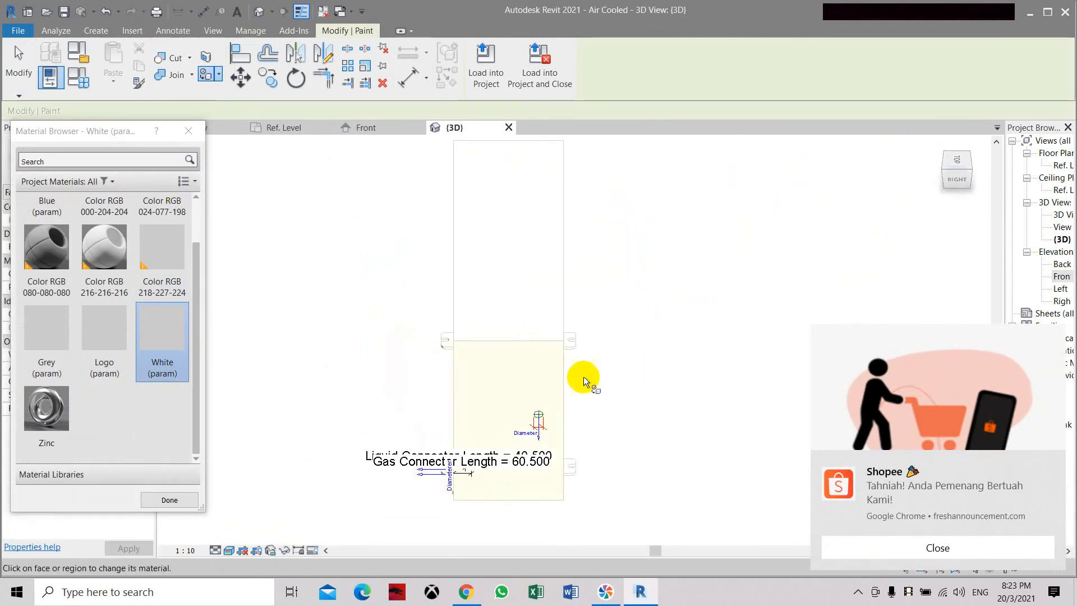
{"action": "left_click", "coordinate": [961, 163]}
{"action": "left_click", "coordinate": [554, 343]}
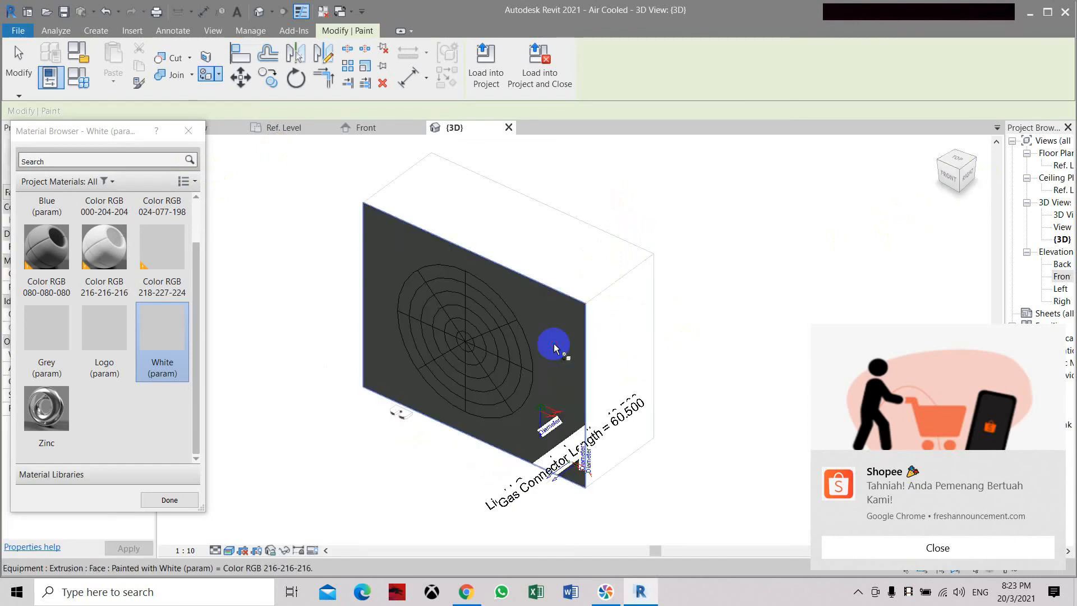
{"action": "left_click", "coordinate": [937, 549]}
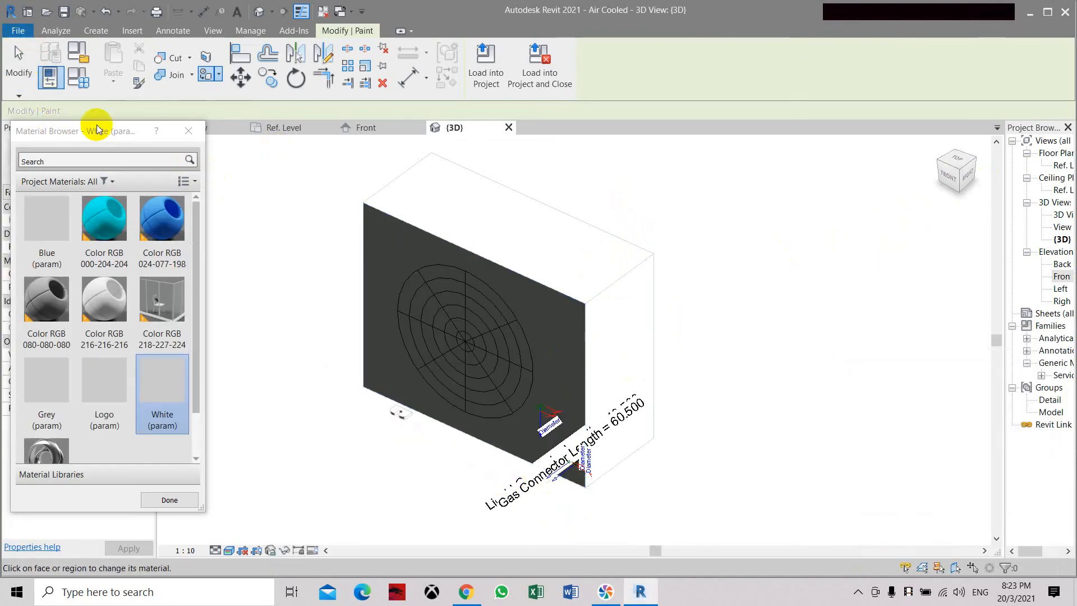
{"action": "left_click", "coordinate": [175, 500]}
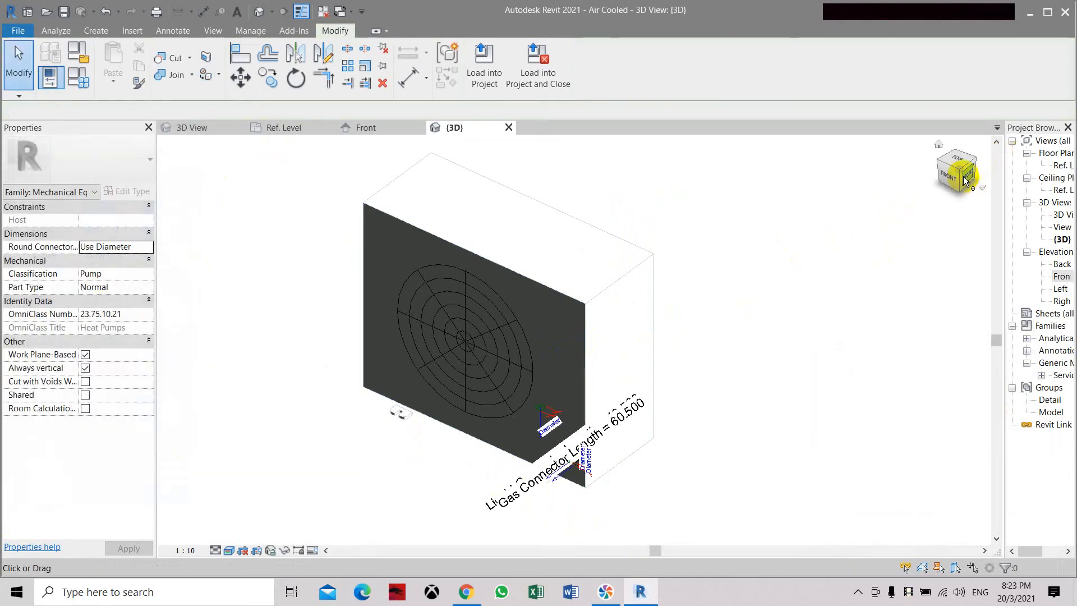
Step: Paint the casing's remaining left end face with the White (param) material
{"action": "left_click", "coordinate": [965, 180]}
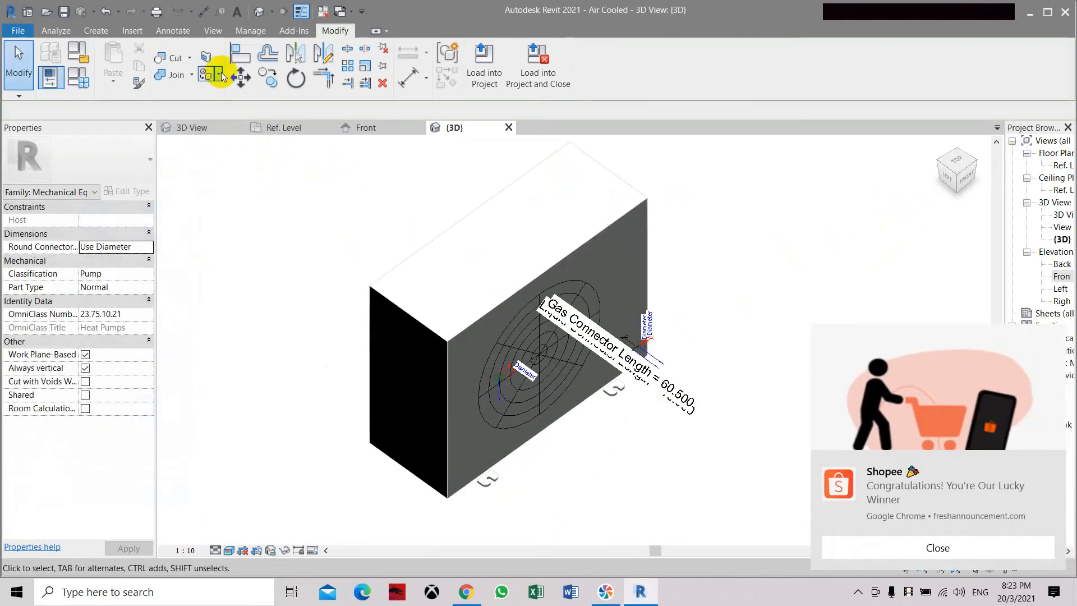
{"action": "left_click", "coordinate": [219, 75]}
{"action": "left_click", "coordinate": [231, 97]}
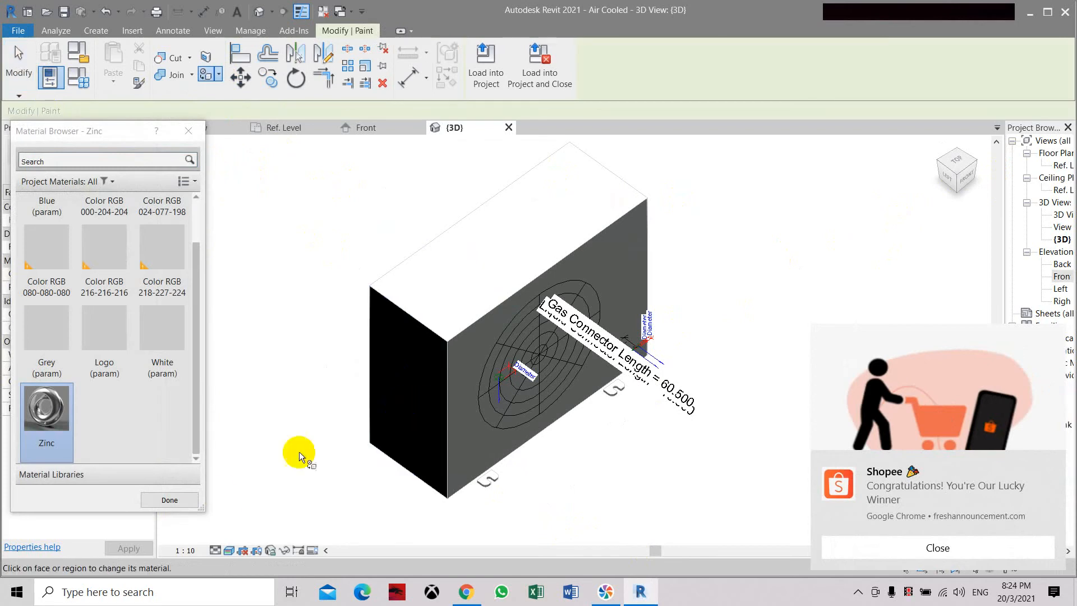
{"action": "left_click", "coordinate": [162, 331]}
{"action": "left_click", "coordinate": [392, 380]}
{"action": "scroll", "coordinate": [133, 448], "scroll_direction": "up", "scroll_amount": 1}
{"action": "left_click", "coordinate": [154, 499]}
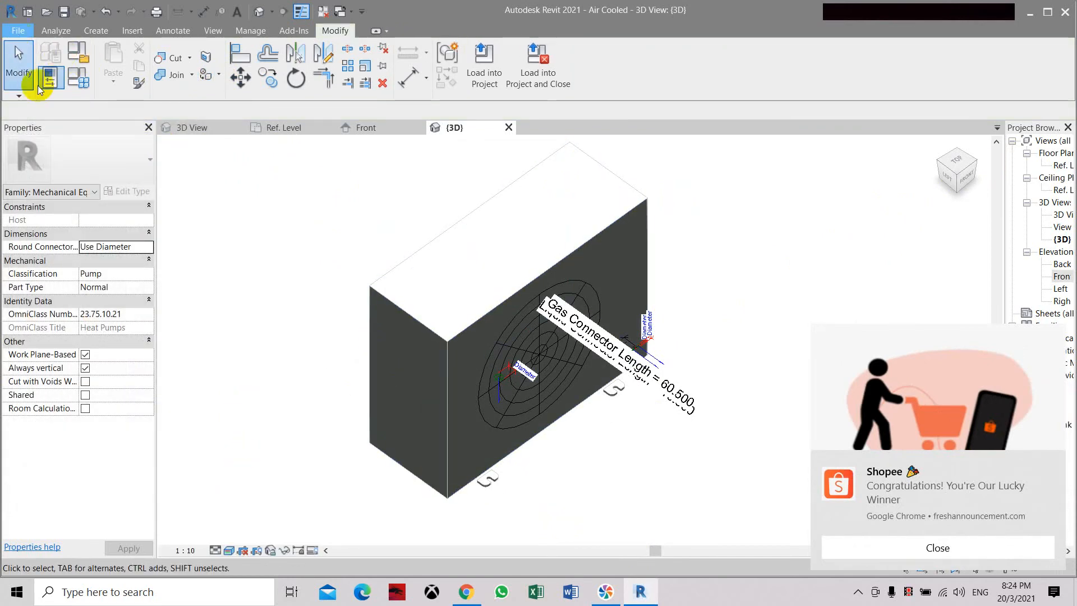
Step: Save the Air Cooled family with its painted casing
{"action": "left_click", "coordinate": [18, 31]}
{"action": "left_click", "coordinate": [74, 175]}
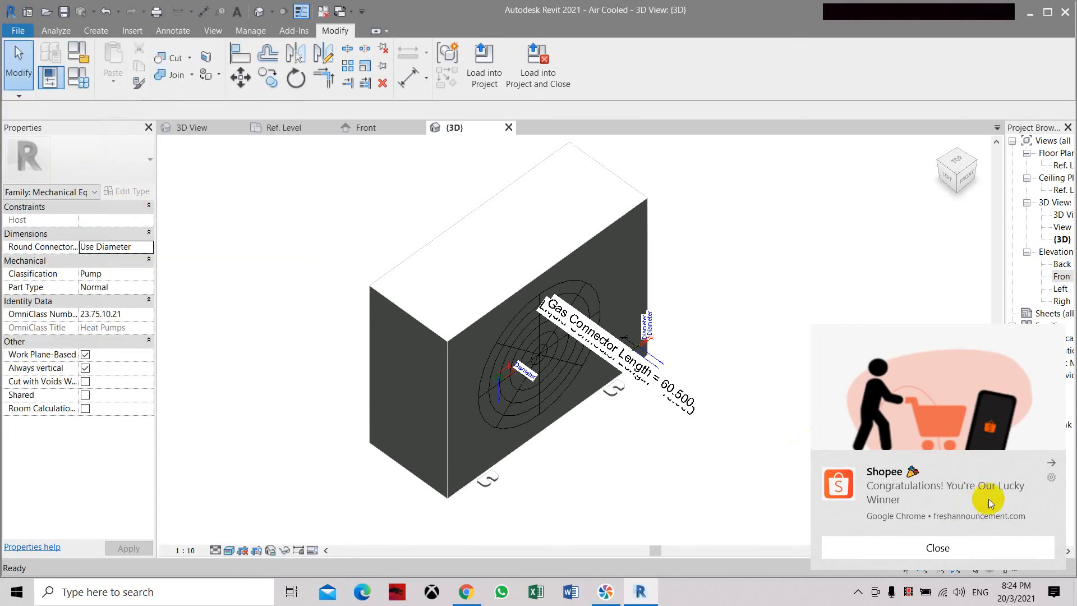
Step: Dismiss the browser notifications covering the 3D view
{"action": "left_click", "coordinate": [1051, 465]}
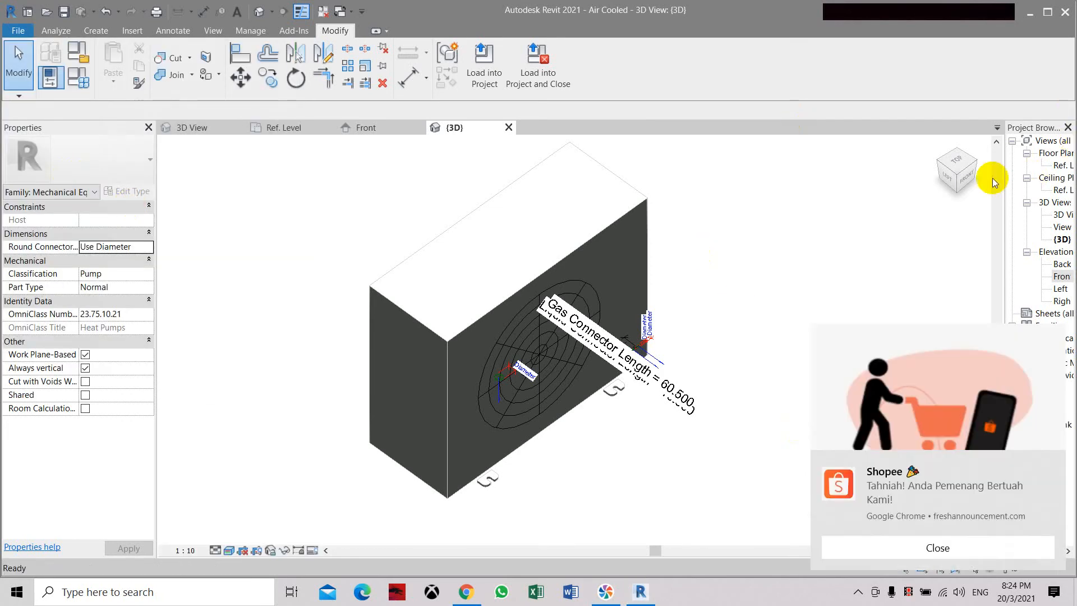
{"action": "left_click", "coordinate": [926, 543]}
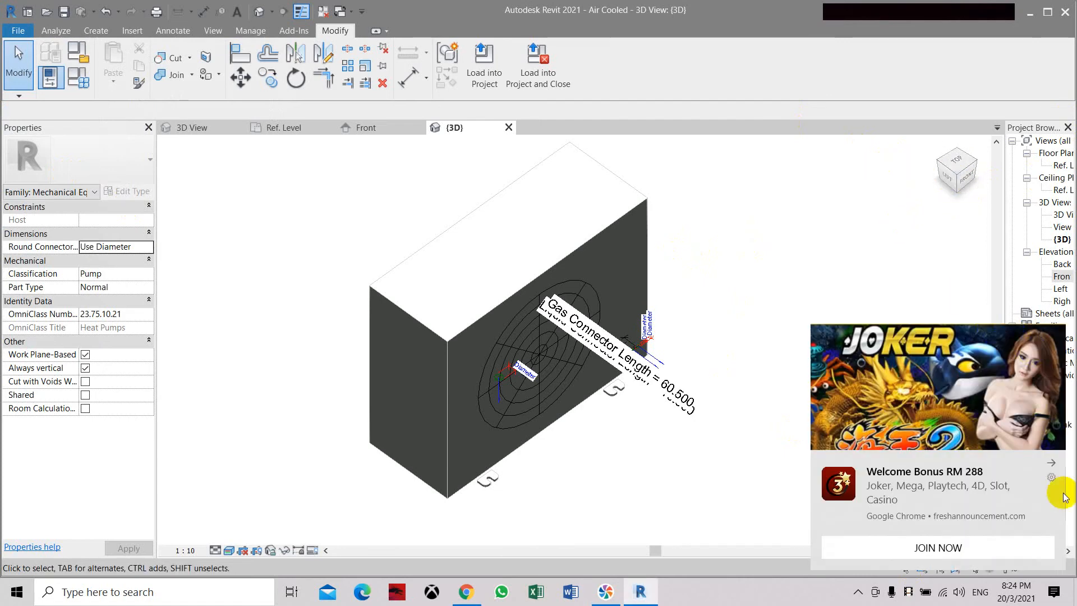
{"action": "left_click", "coordinate": [1053, 462]}
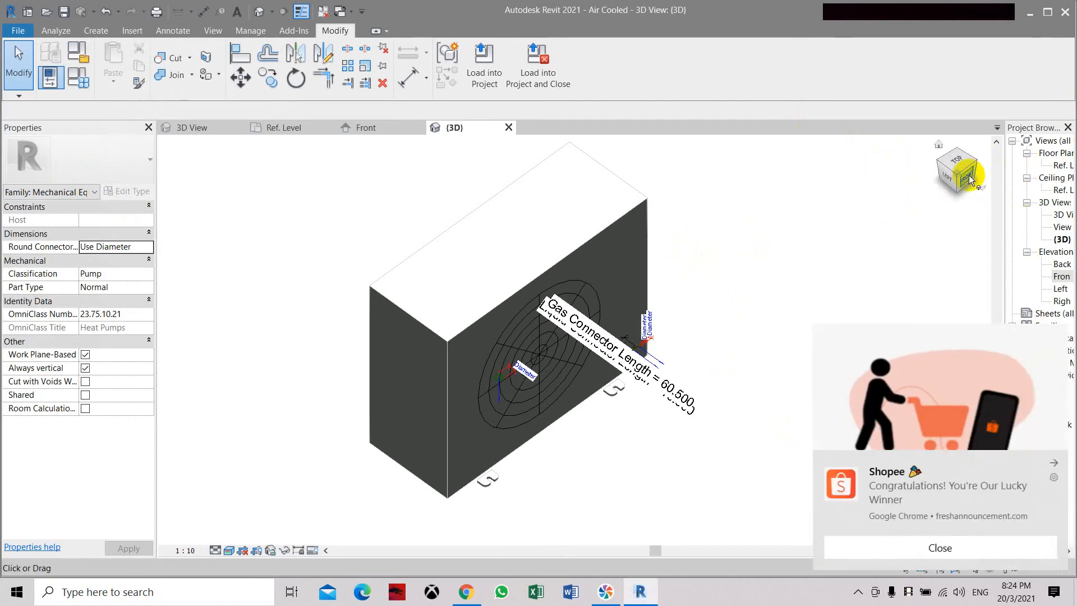
{"action": "left_click", "coordinate": [1049, 464]}
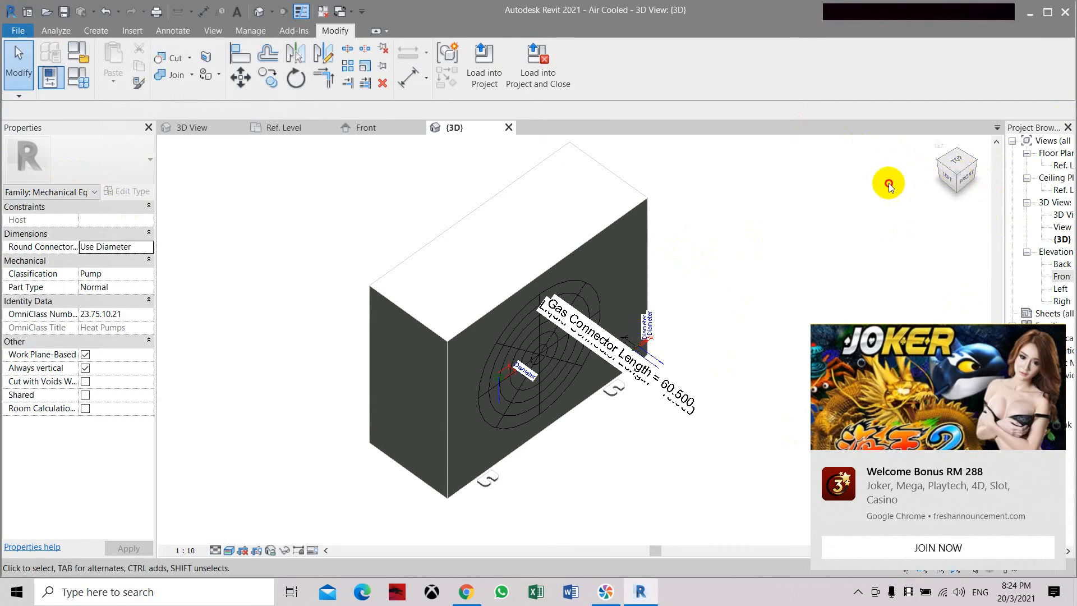
{"action": "left_click", "coordinate": [1056, 592]}
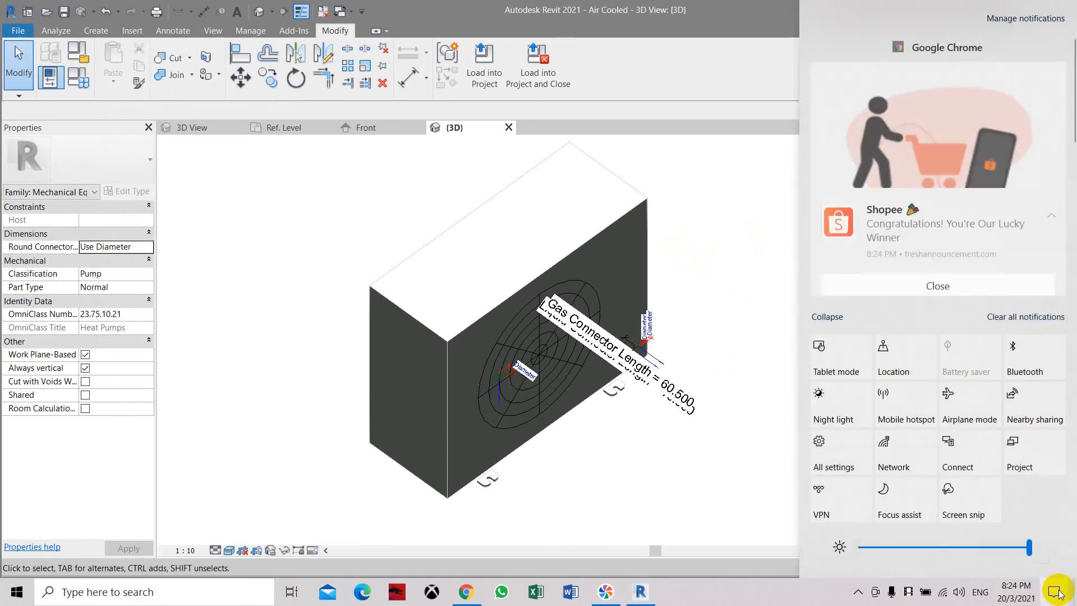
{"action": "left_click", "coordinate": [1058, 592]}
Step: Save the family under the new name Air CooledABC on the Desktop, accepting the file save options with a maximum of 1 backup
{"action": "left_click", "coordinate": [954, 186]}
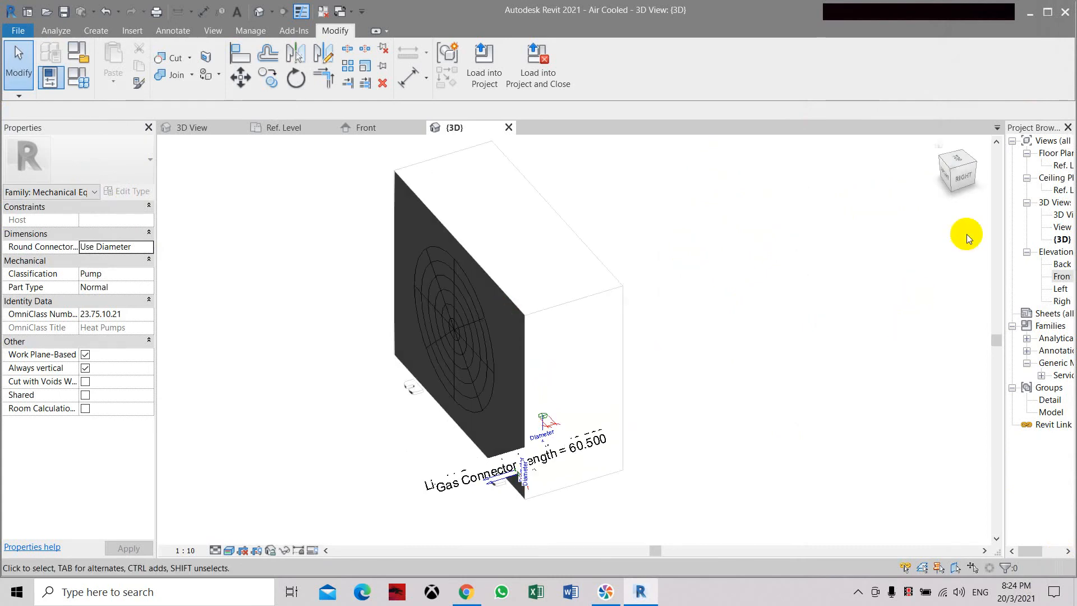
{"action": "left_click", "coordinate": [973, 175]}
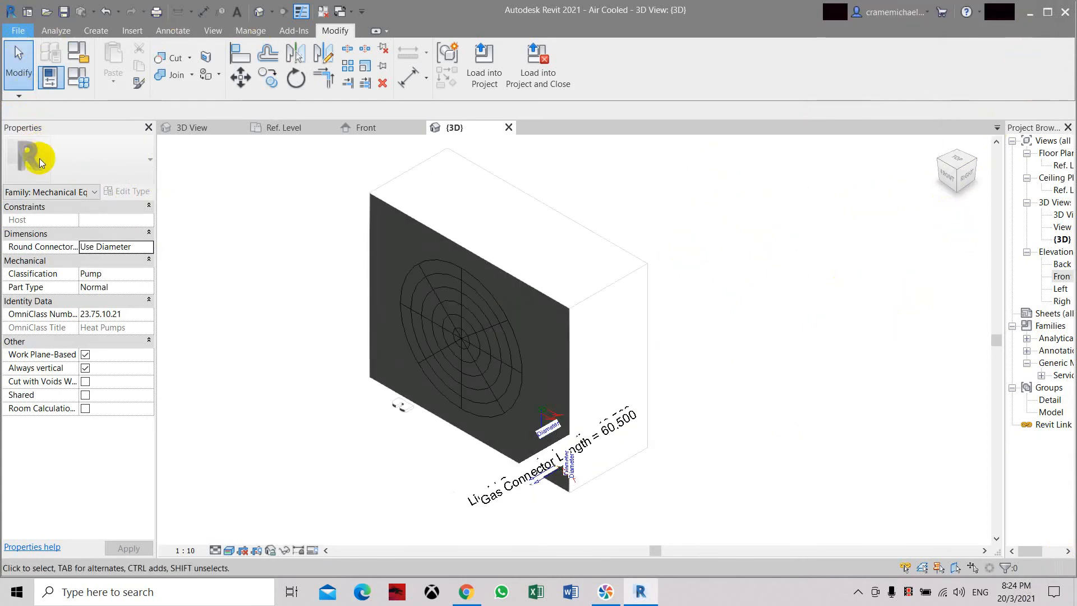
{"action": "mouse_move", "coordinate": [47, 211]}
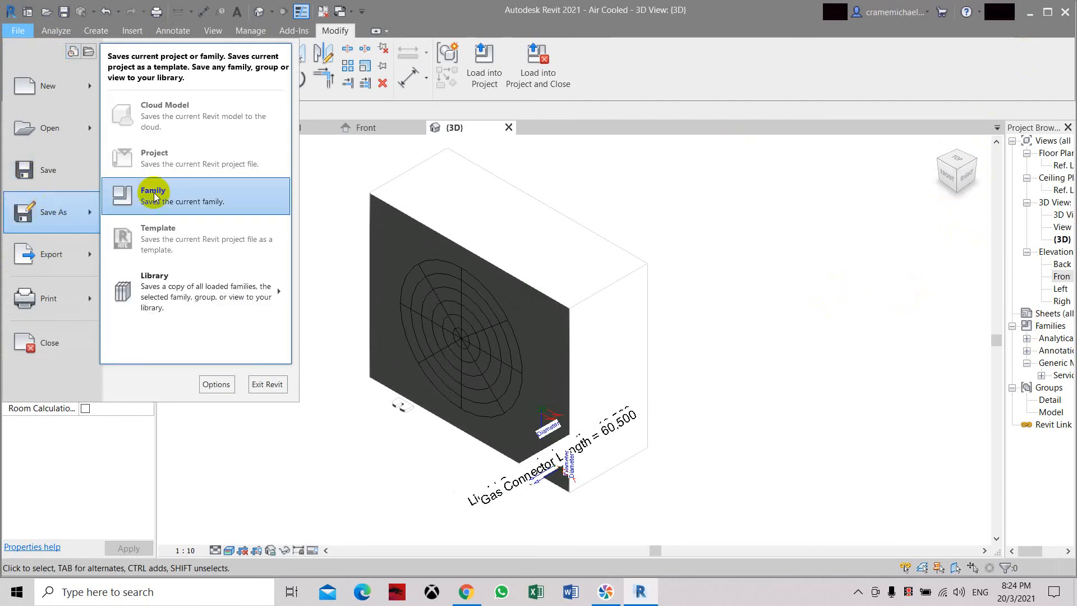
{"action": "left_click", "coordinate": [167, 186]}
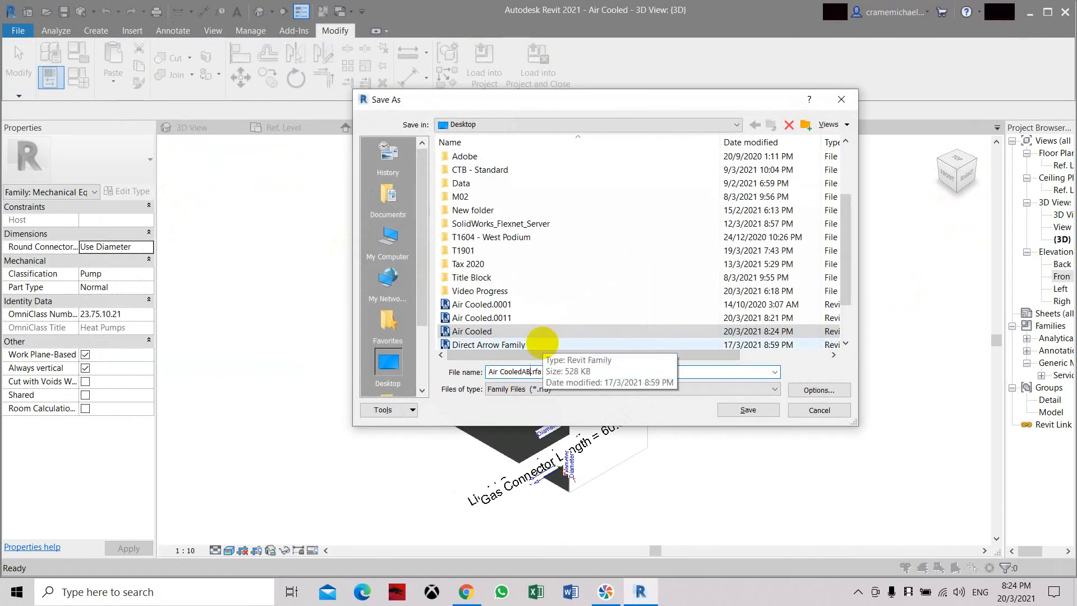
{"action": "left_click", "coordinate": [806, 392]}
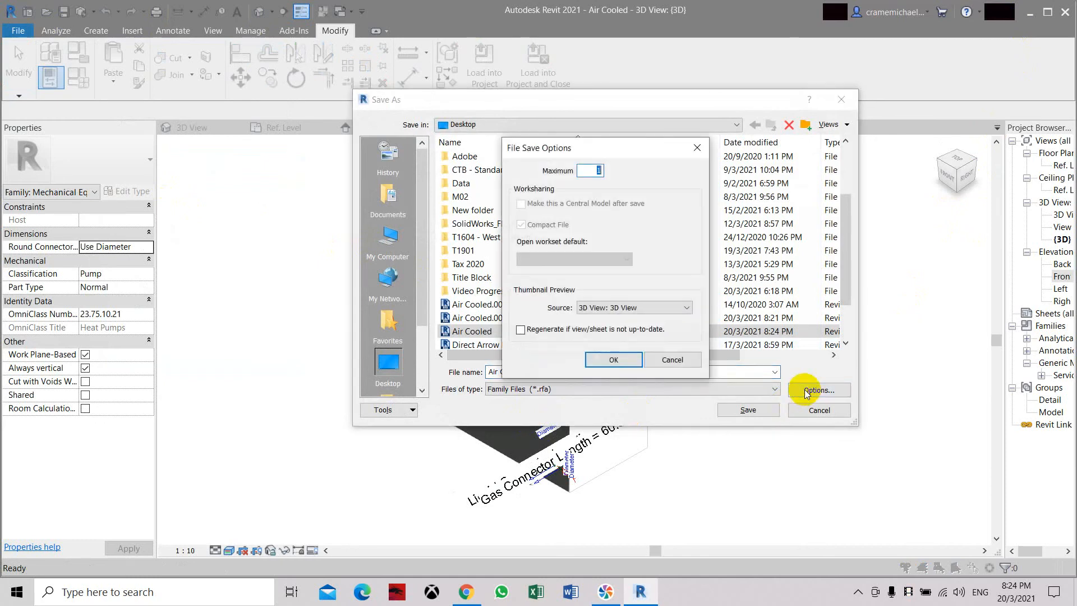
{"action": "left_click", "coordinate": [598, 359]}
{"action": "left_click", "coordinate": [748, 410]}
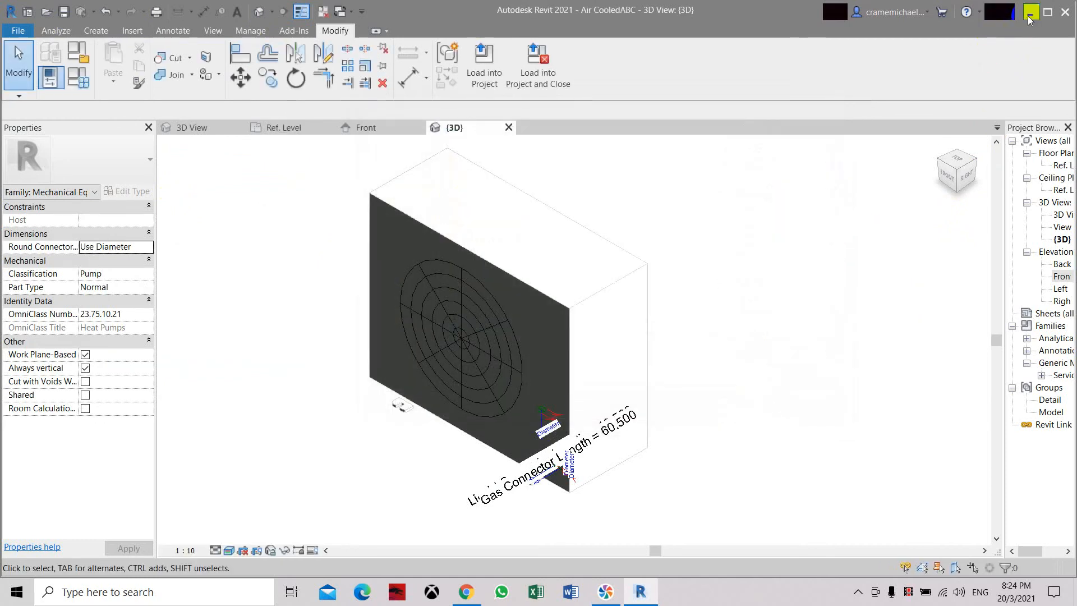
Step: Switch to the desktop and place the Air Cooled and Air CooledABC files side by side below Air Cooled.0001
{"action": "left_click", "coordinate": [1030, 16]}
{"action": "left_click_drag", "start_coordinate": [292, 507], "coordinate": [631, 108]}
{"action": "left_click_drag", "start_coordinate": [345, 163], "coordinate": [683, 108]}
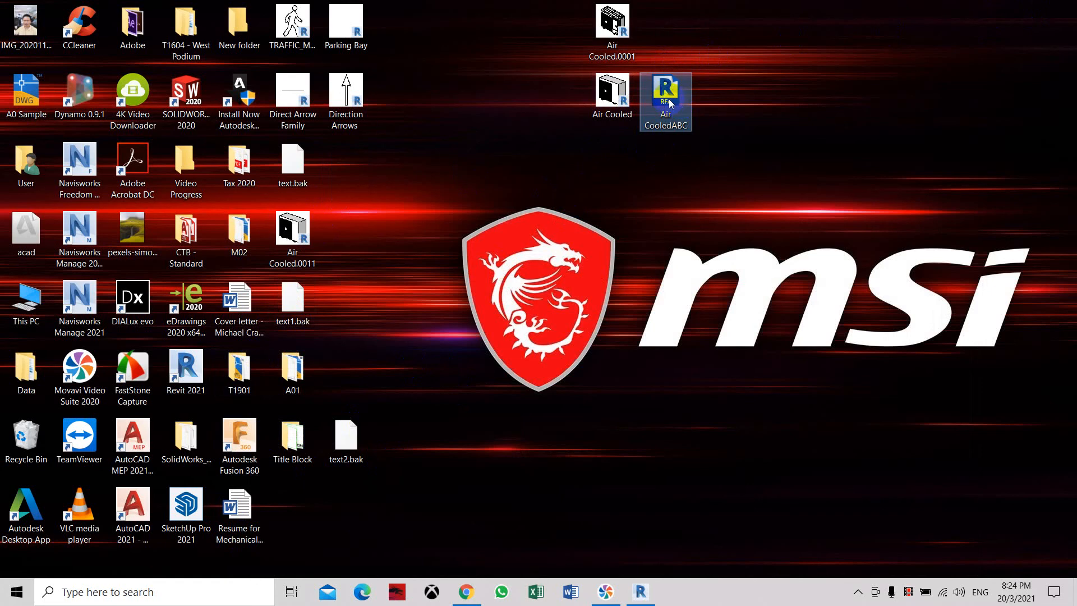
Step: Compare the file sizes of Air CooledABC and Air Cooled through their file properties
{"action": "right_click", "coordinate": [671, 102]}
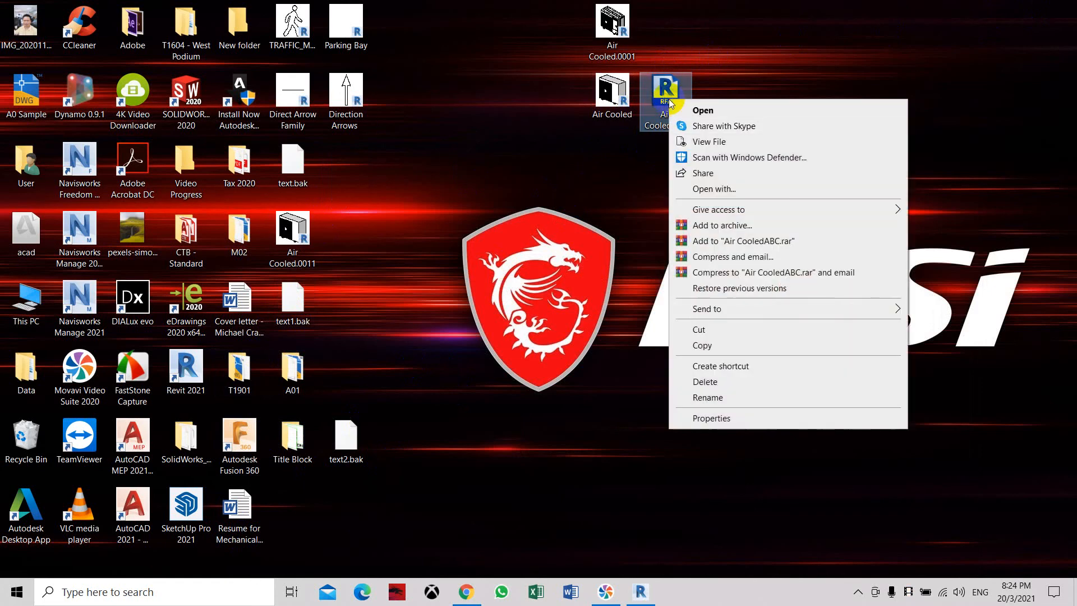
{"action": "left_click", "coordinate": [763, 418]}
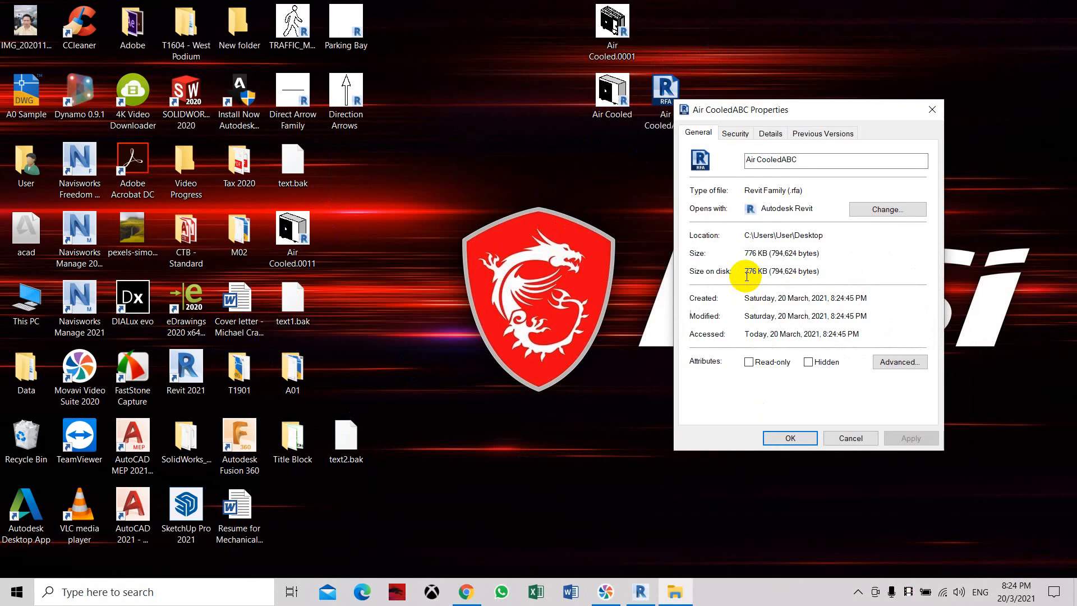
{"action": "left_click", "coordinate": [833, 440]}
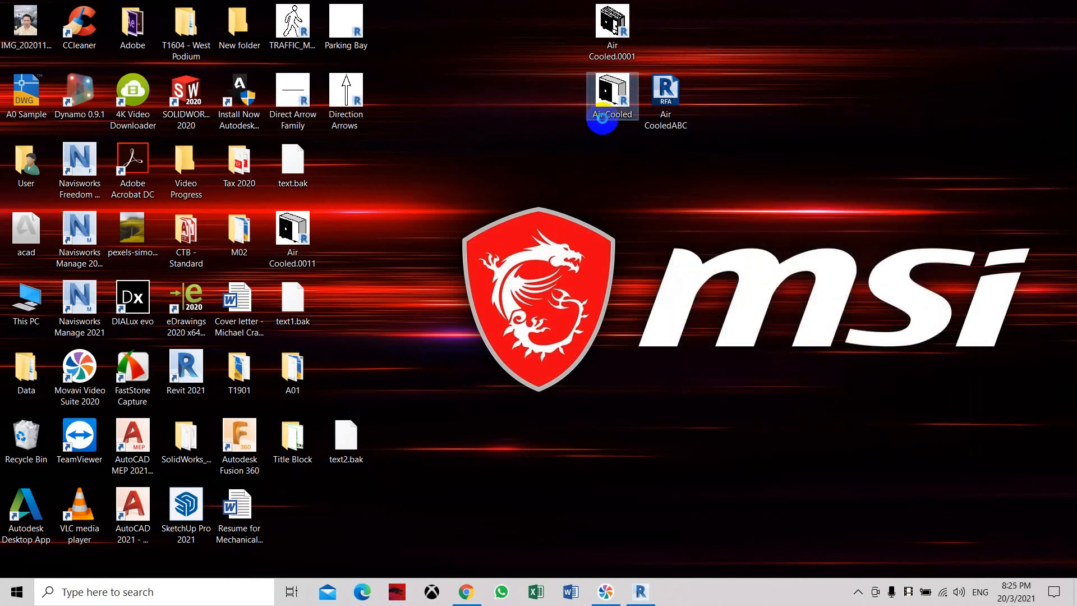
{"action": "right_click", "coordinate": [603, 119]}
{"action": "left_click", "coordinate": [642, 438]}
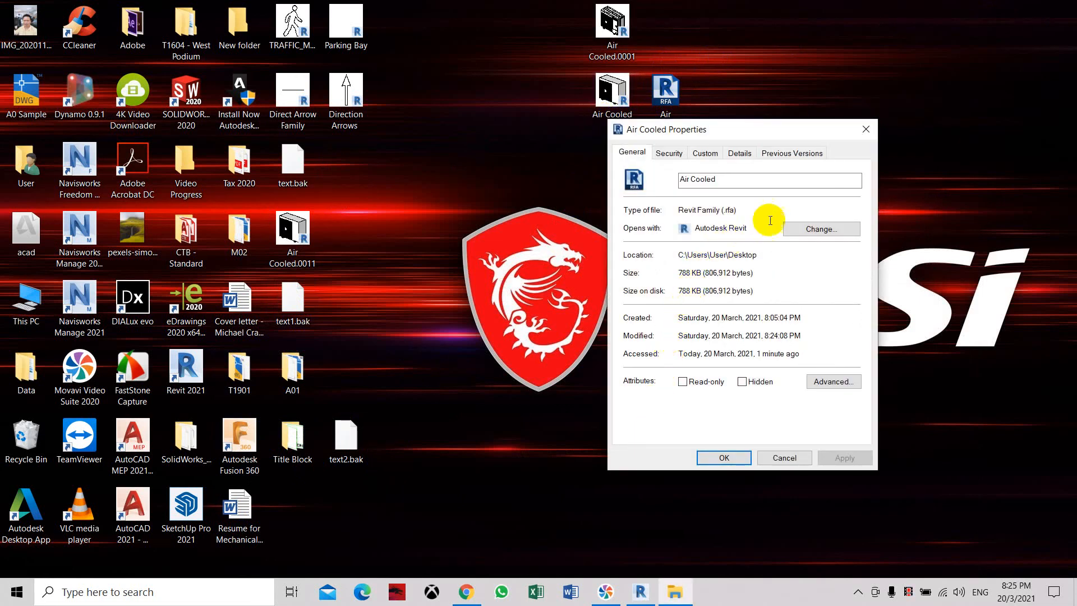
{"action": "left_click", "coordinate": [869, 132]}
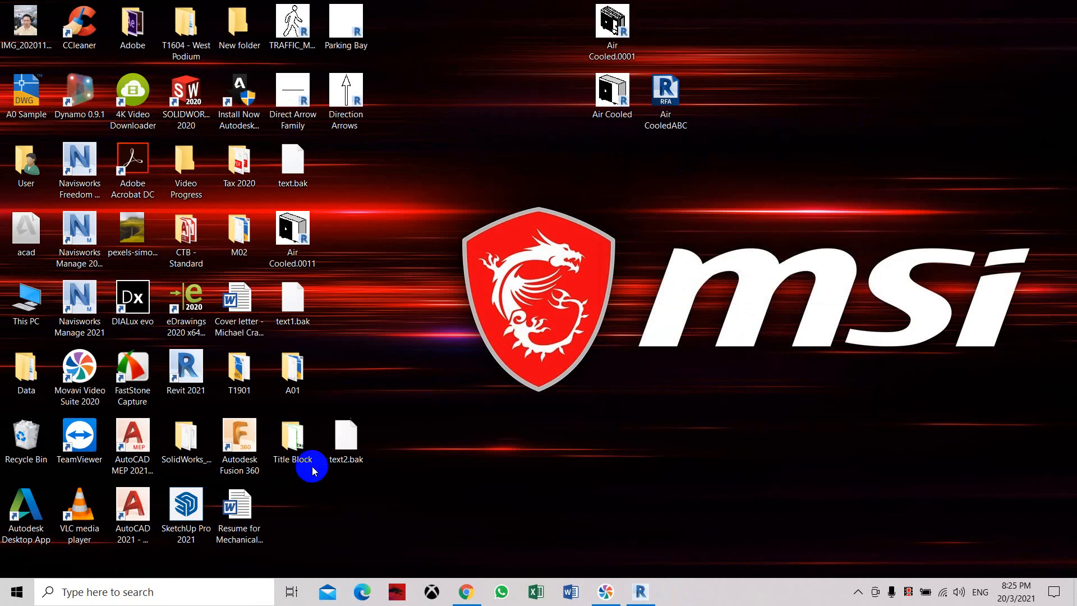
Step: Place the Air Cooled.0011 file beside Air CooledABC on the desktop and switch back to Revit
{"action": "left_click_drag", "start_coordinate": [301, 253], "coordinate": [724, 121]}
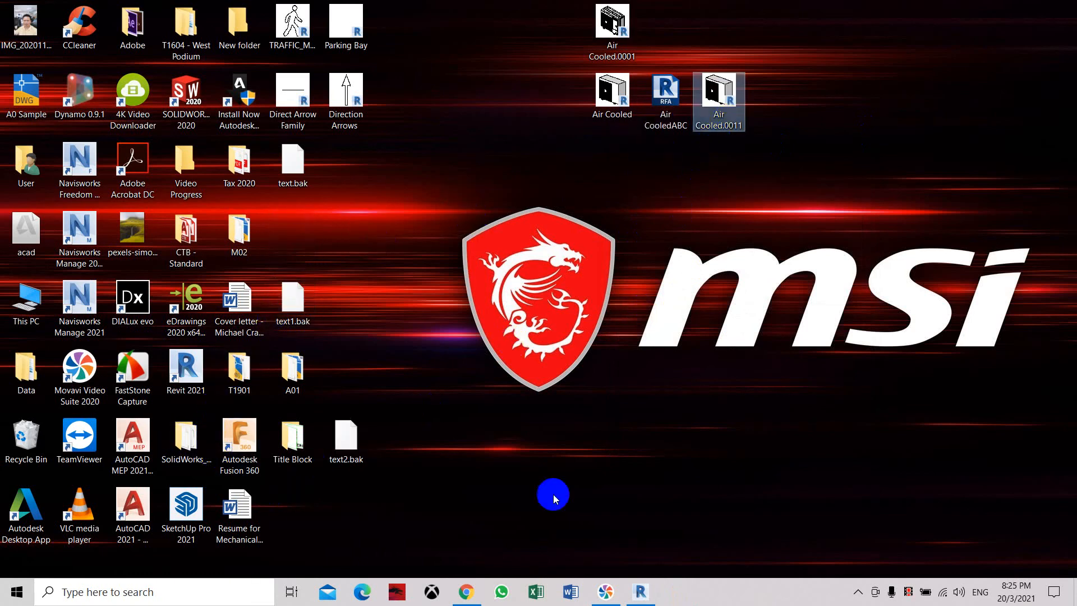
{"action": "left_click", "coordinate": [644, 593]}
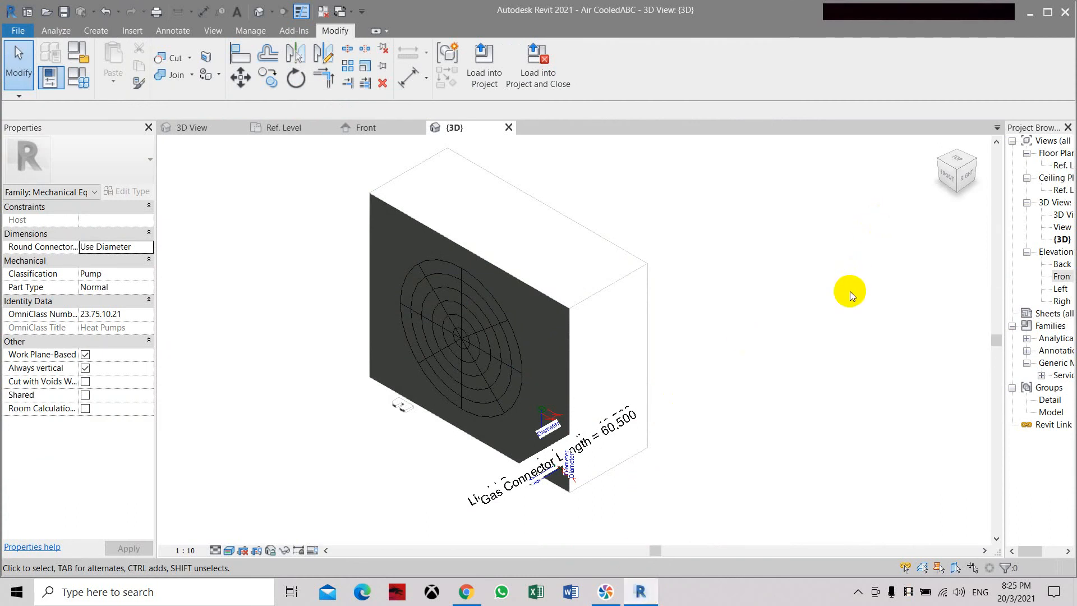
Step: Examine the simplified casing, its front grille and the connectors from several angles in the 3D view
{"action": "left_click", "coordinate": [955, 160]}
{"action": "left_click_drag", "start_coordinate": [942, 201], "coordinate": [893, 134]}
{"action": "left_click", "coordinate": [966, 180]}
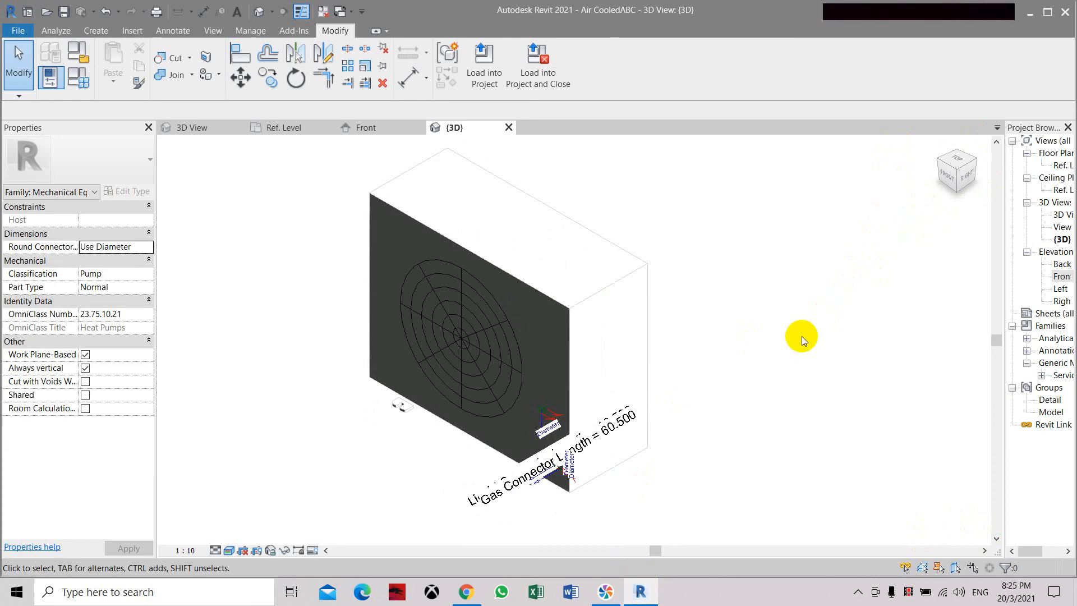
{"action": "mouse_move", "coordinate": [968, 176]}
{"action": "left_mouse_down"}
{"action": "mouse_move", "coordinate": [967, 149]}
{"action": "mouse_move", "coordinate": [957, 173]}
{"action": "mouse_move", "coordinate": [981, 221]}
{"action": "left_mouse_up"}
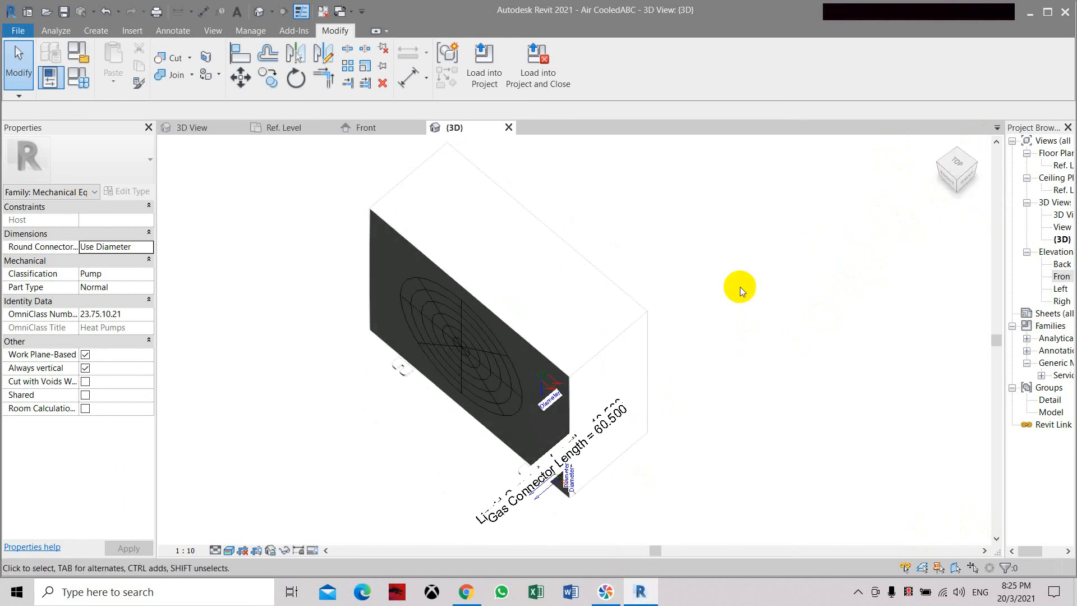
{"action": "left_click", "coordinate": [972, 164]}
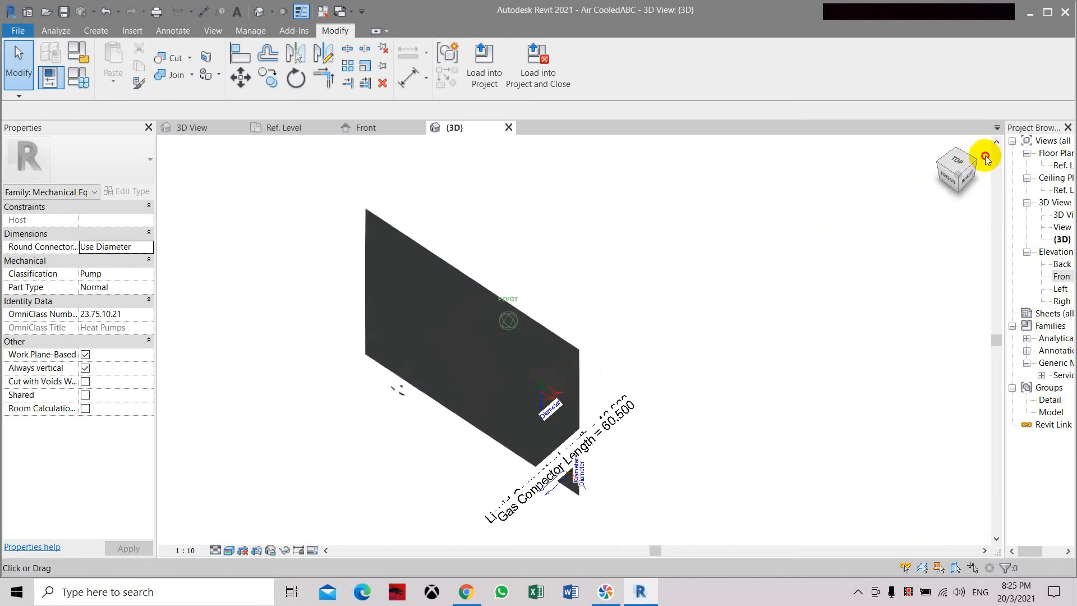
{"action": "middle_click_drag", "start_coordinate": [716, 346], "coordinate": [661, 355]}
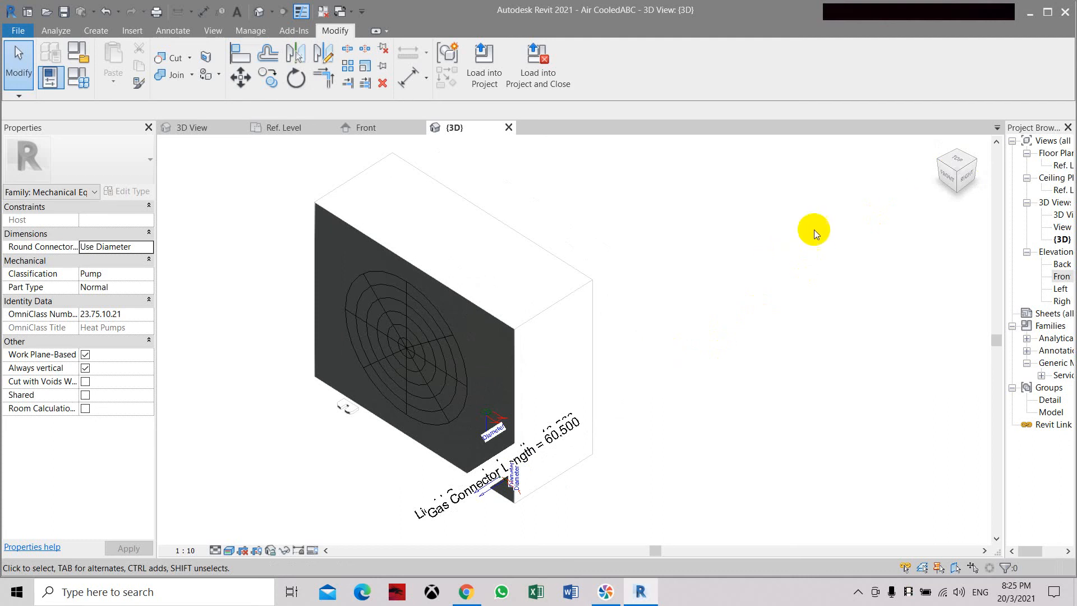
{"action": "mouse_move", "coordinate": [953, 183]}
{"action": "left_mouse_down"}
{"action": "mouse_move", "coordinate": [984, 157]}
{"action": "mouse_move", "coordinate": [954, 180]}
{"action": "mouse_move", "coordinate": [952, 208]}
{"action": "left_mouse_up"}
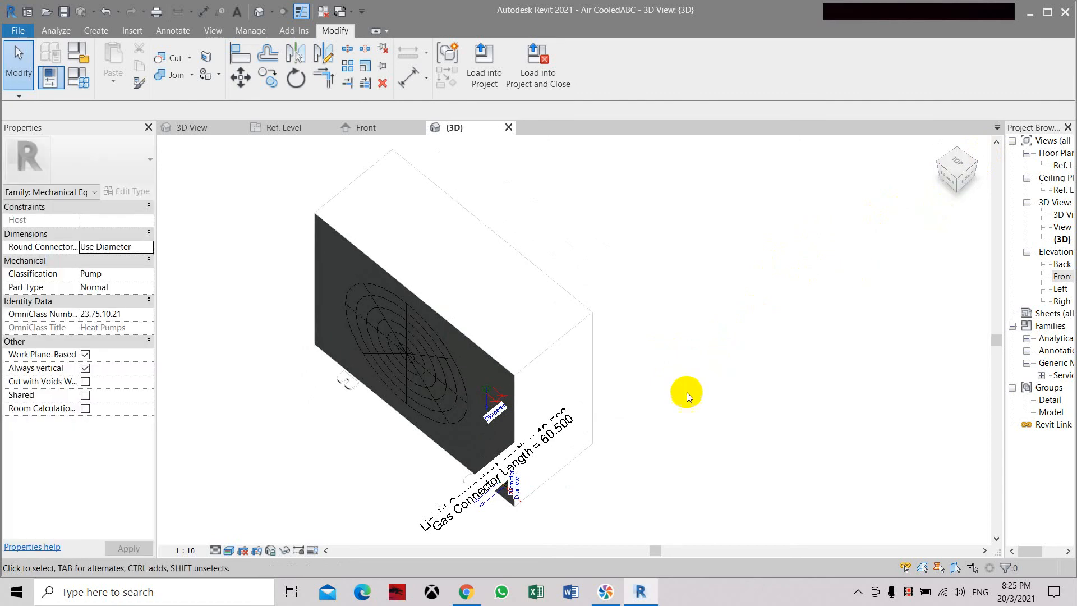